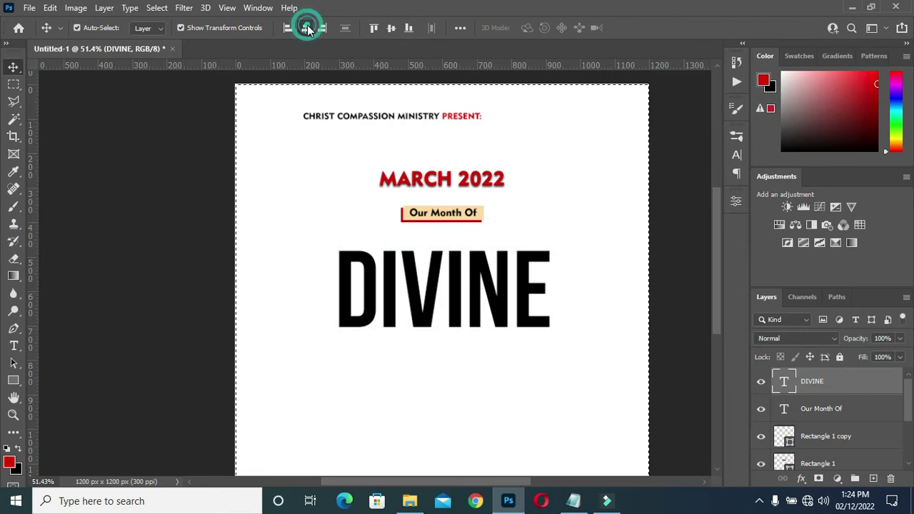
Step: Scale the DIVINE text up to about 112% and position it centred just below the "Our Month Of" label
left_click_drag(490, 224, 490, 227)
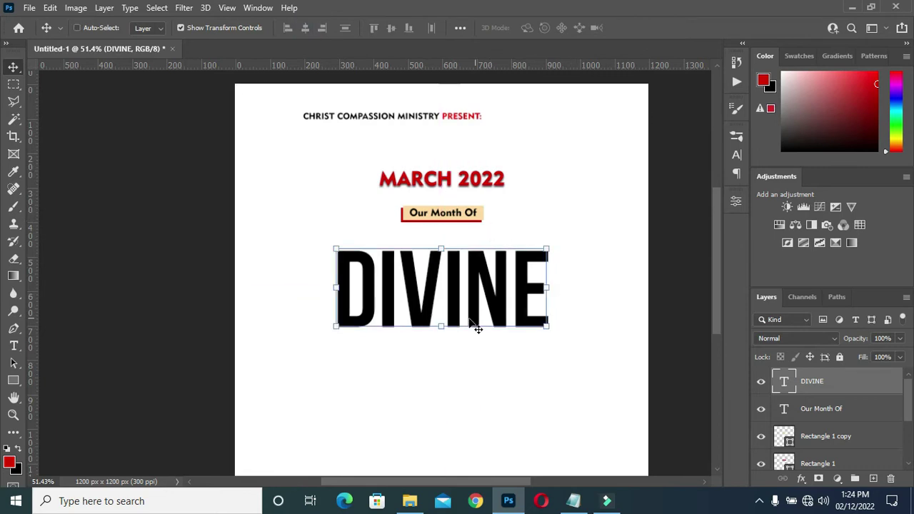
left_click(441, 247)
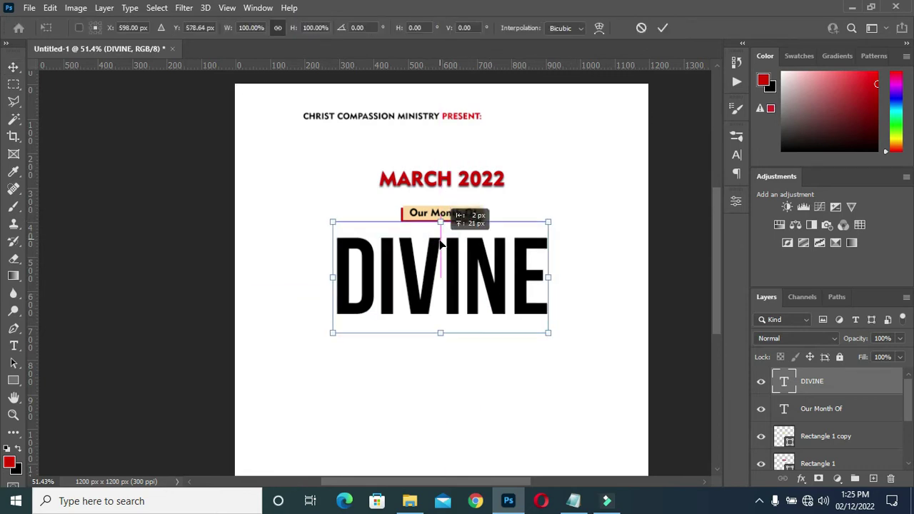
left_click_drag(443, 348, 445, 359)
left_click(663, 28)
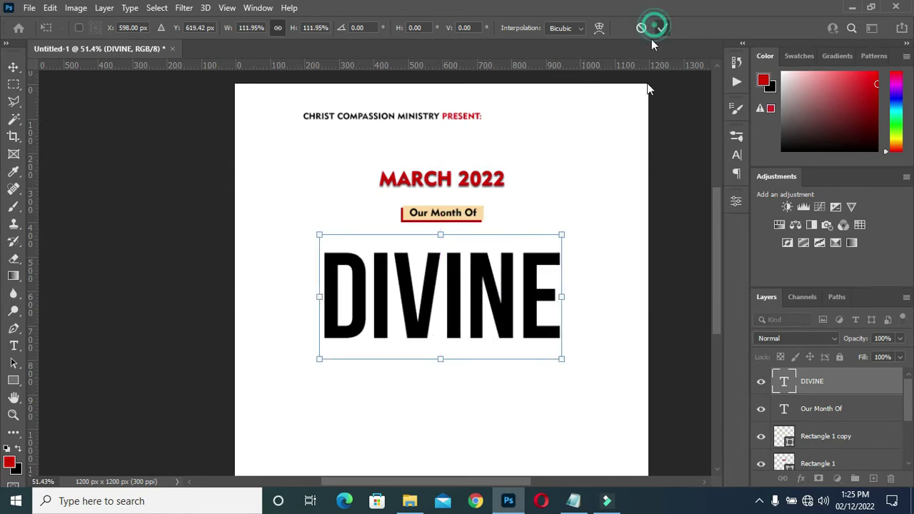
scroll(510, 167, "down", 2)
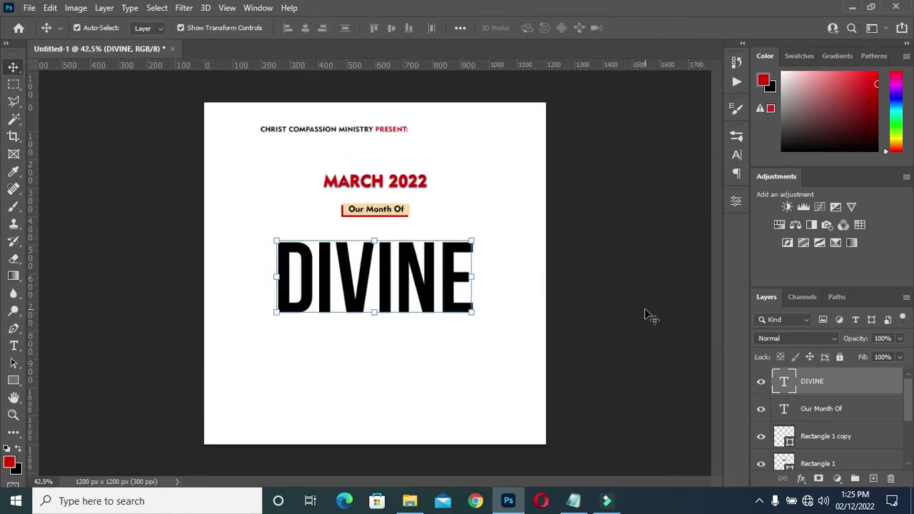
Step: Check the colour codes in the Notepad notes, then return to the flyer design in Photoshop
left_click(574, 501)
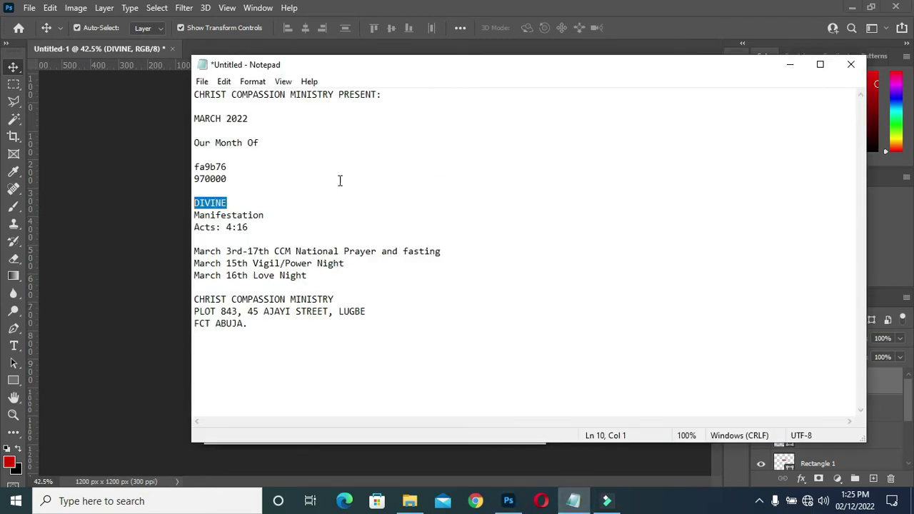
double_click(231, 166)
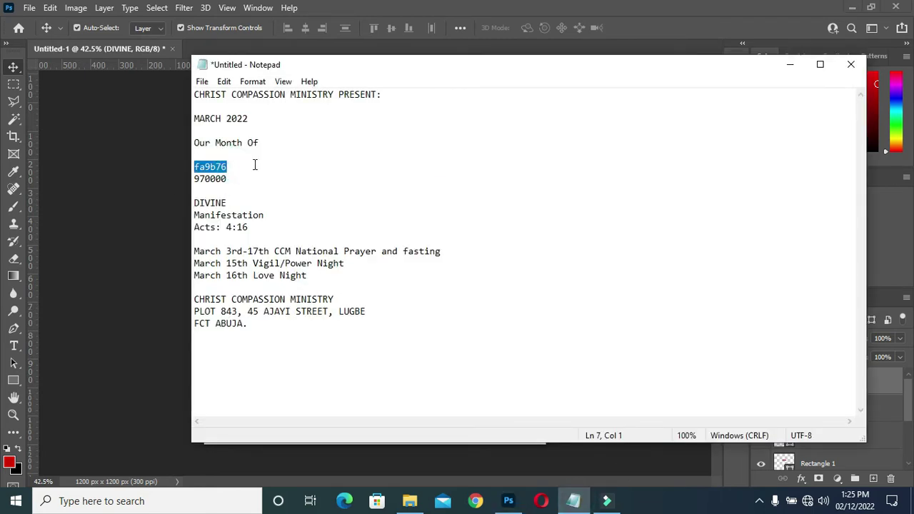
left_click(790, 64)
Step: Add a linear dark red to salmon gradient overlay at 90° and 100% opacity to the DIVINE text
left_click(802, 479)
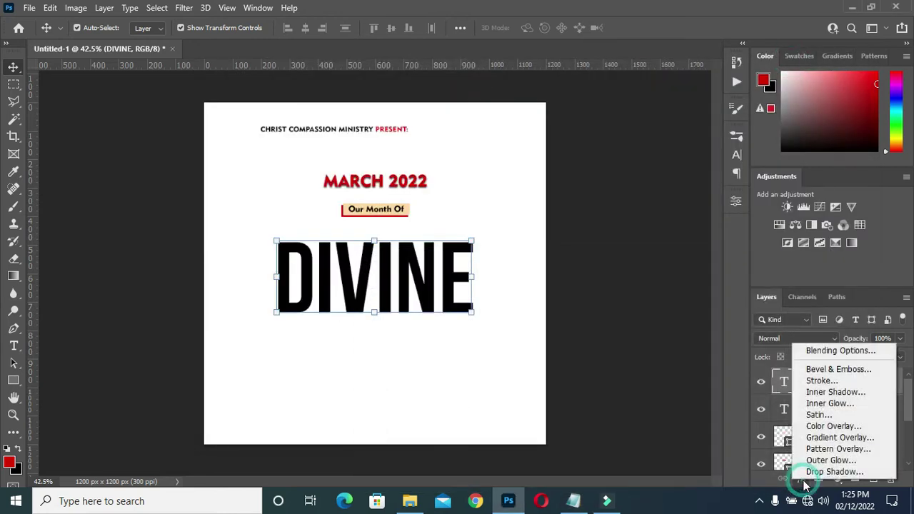
left_click(829, 437)
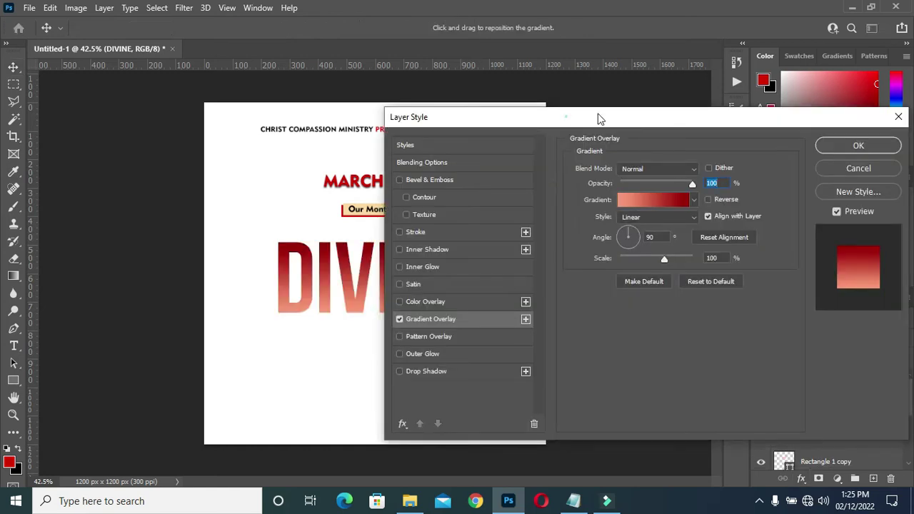
left_click_drag(601, 119, 693, 106)
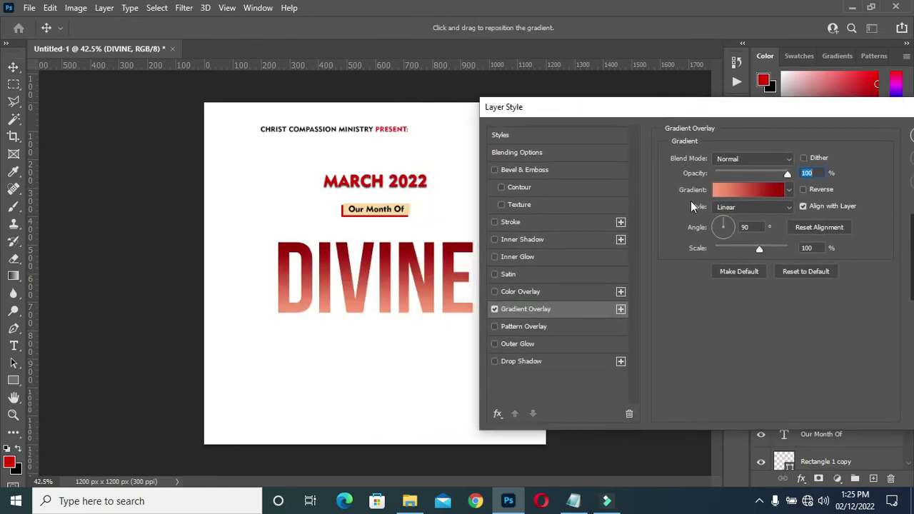
Step: Add an 8 px outside stroke in near-white at 88% opacity to the DIVINE text and accept the layer style
left_click(518, 223)
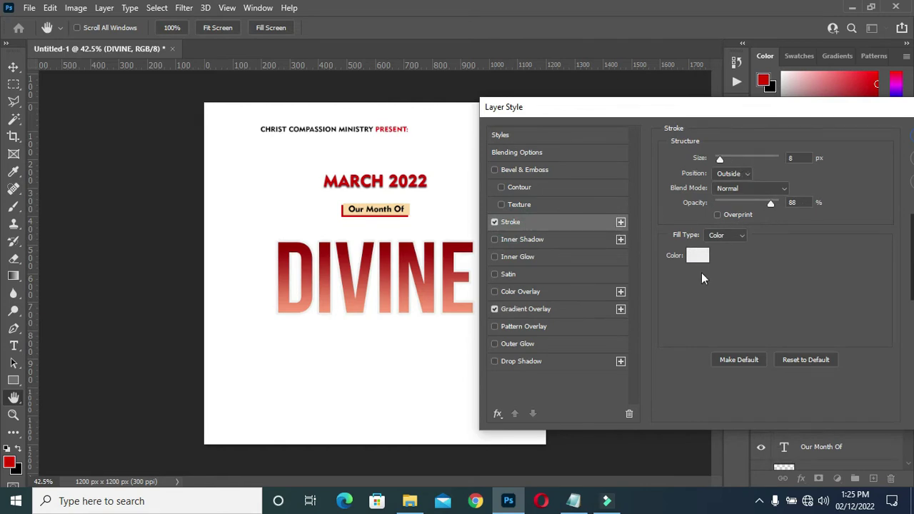
left_click(798, 158)
left_click(800, 203)
left_click_drag(792, 108, 563, 123)
key("Return")
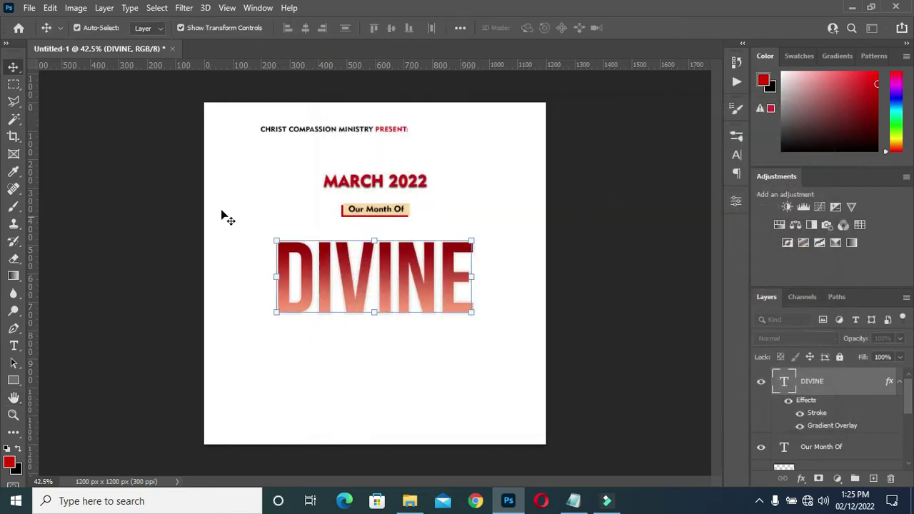
left_click(597, 277)
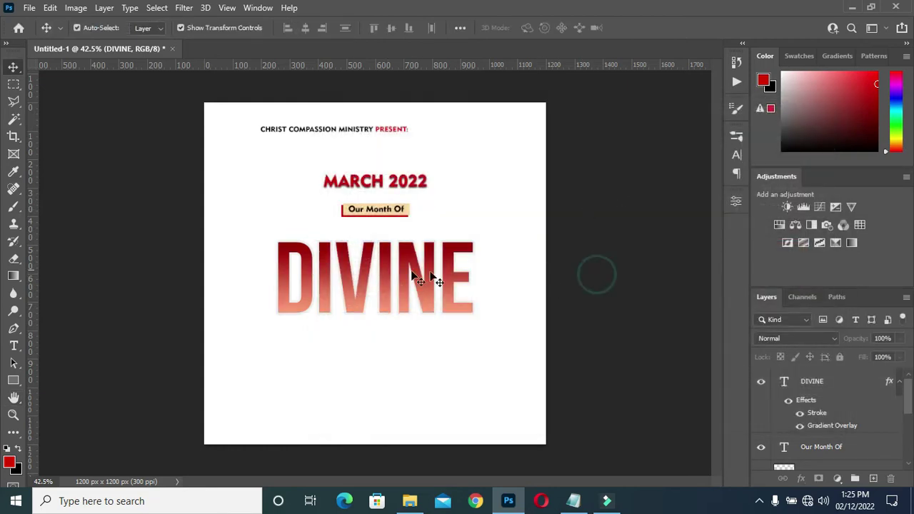
scroll(396, 268, "up", 1)
left_click(391, 273)
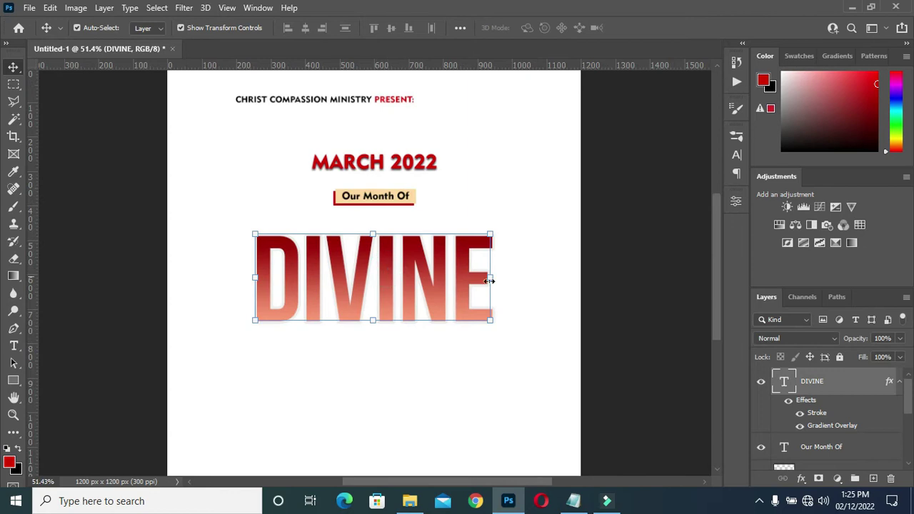
Step: Create a new text line below DIVINE containing "Manifestation", copied from the Notepad notes
left_click(609, 280)
key("t")
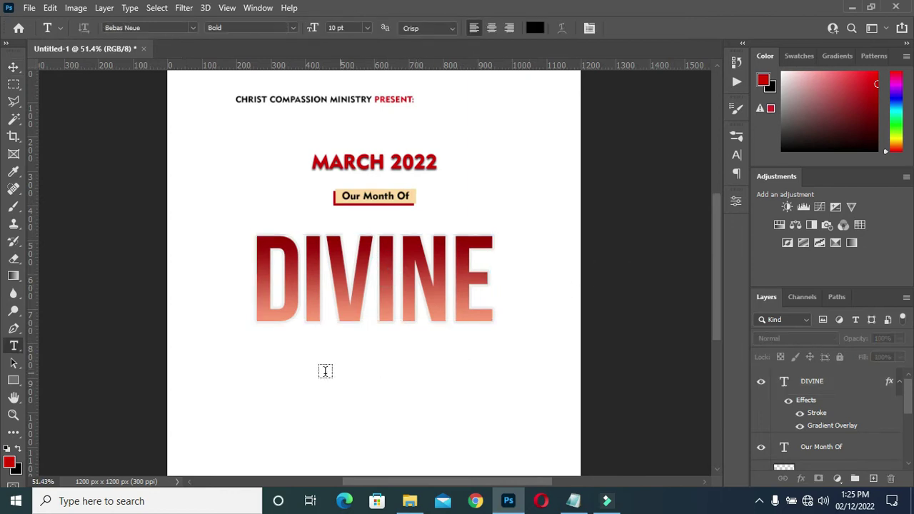
left_click(262, 366)
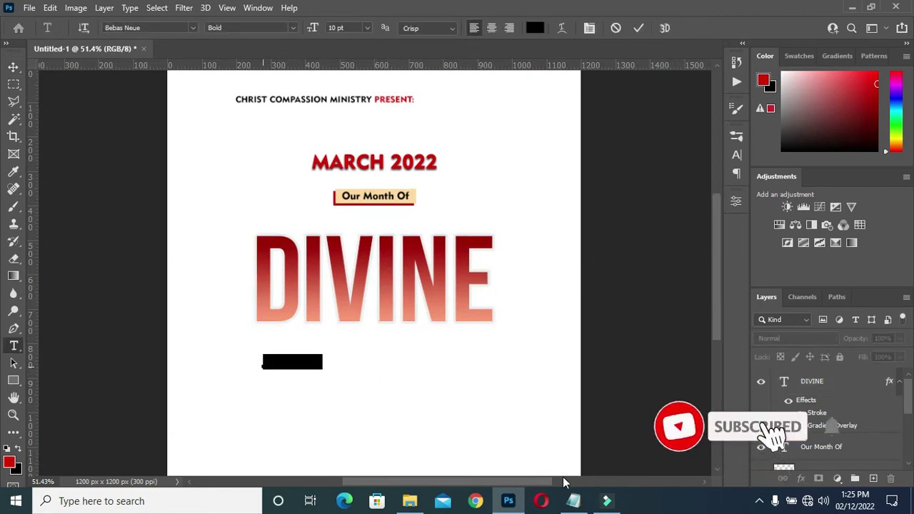
left_click(573, 501)
double_click(267, 214)
key("ctrl+c")
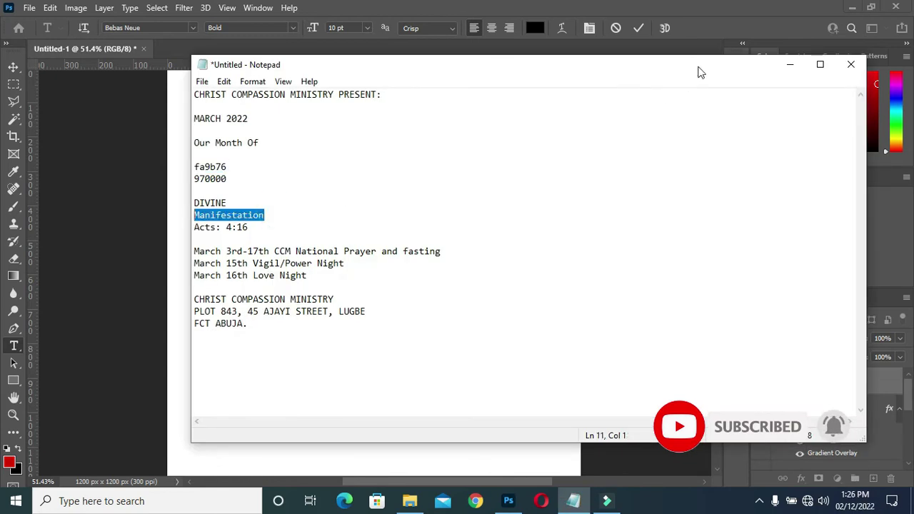
left_click(790, 64)
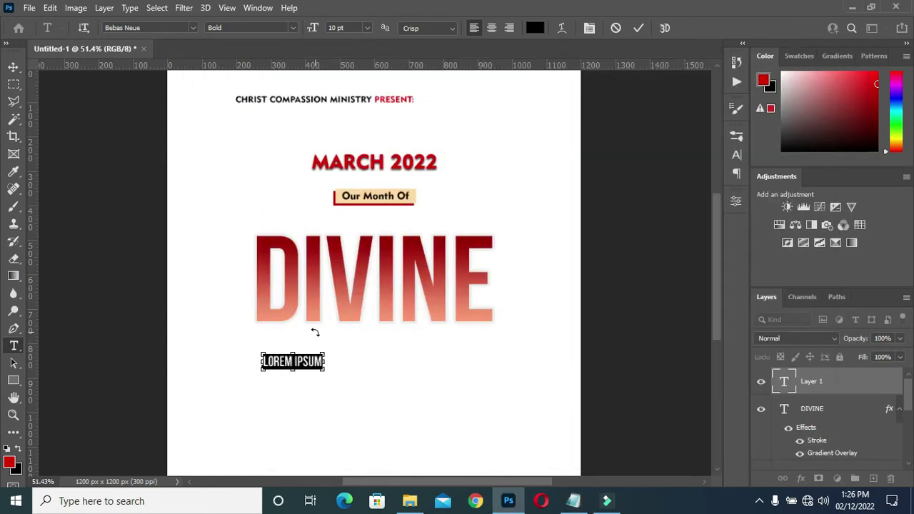
key("ctrl+v")
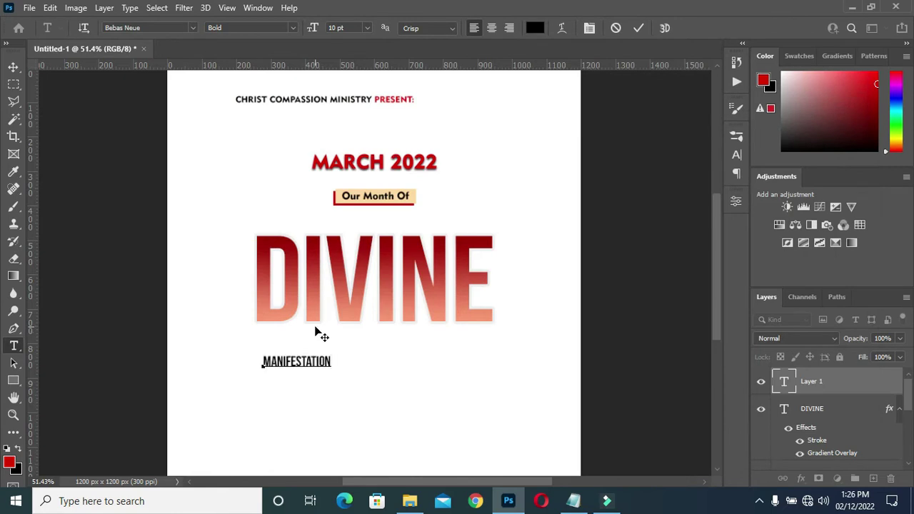
left_click(638, 27)
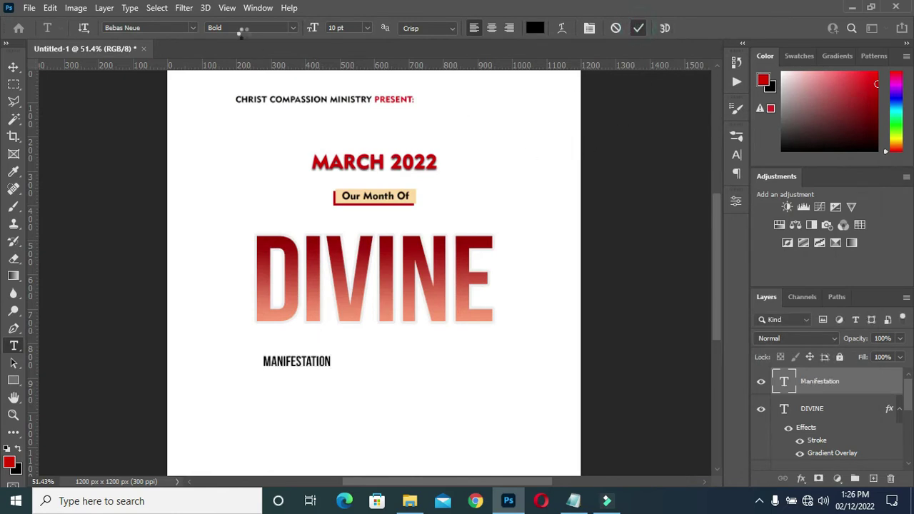
Step: Set the font of the Manifestation text to &Championship
left_click(195, 27)
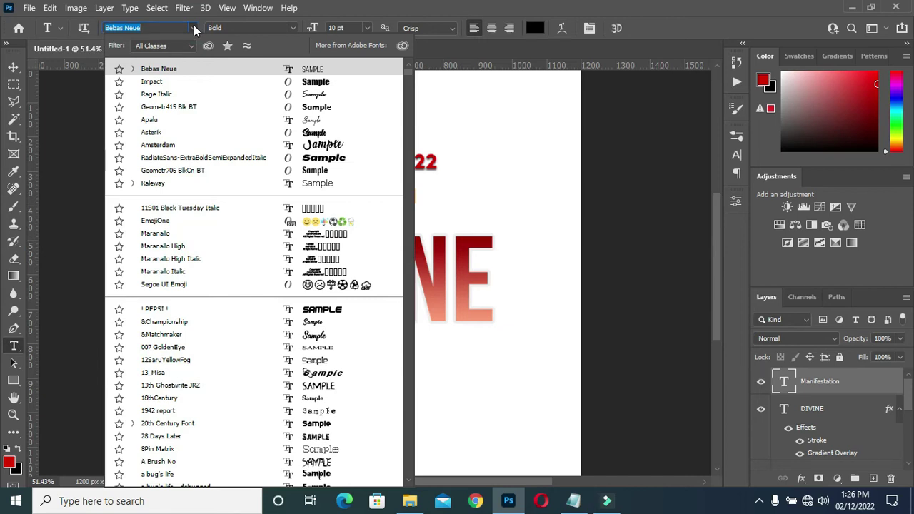
key("Down")
key("Down")
key("Down")
key("Down")
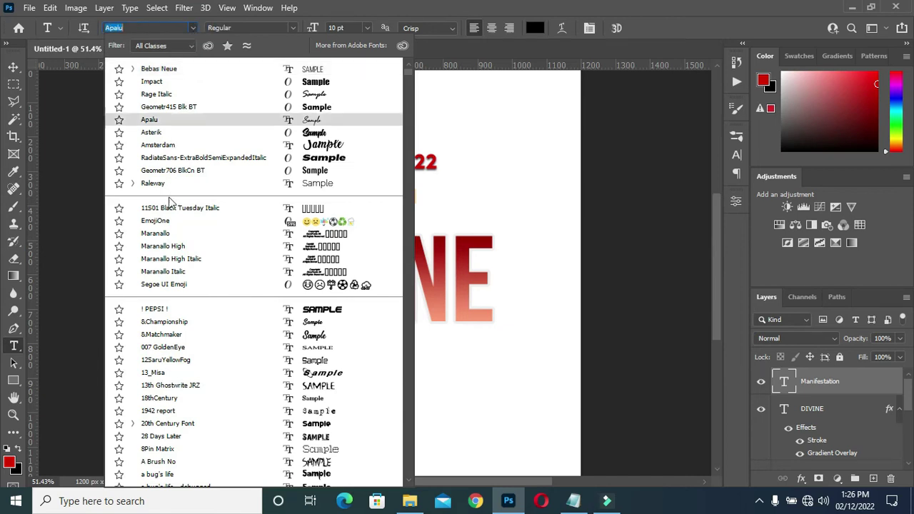
left_click(166, 326)
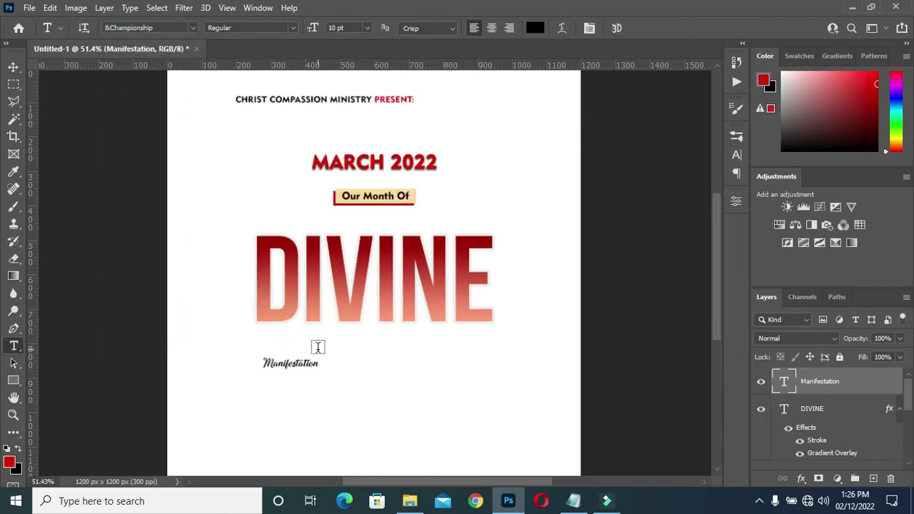
Step: Enlarge the Manifestation text to about 44 pt and place it directly beneath DIVINE, slightly overlapping its lower edge
left_click(13, 67)
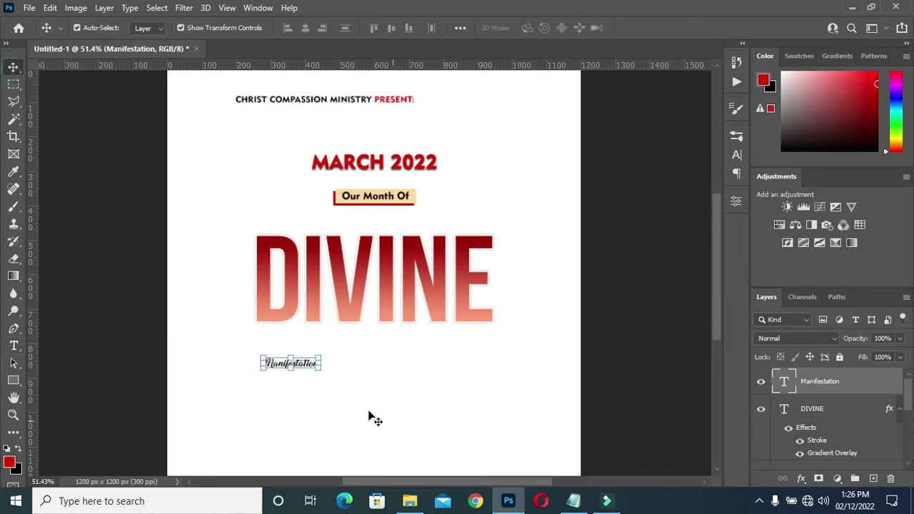
left_click_drag(318, 365, 520, 349)
left_click_drag(404, 376, 395, 351)
left_click(663, 28)
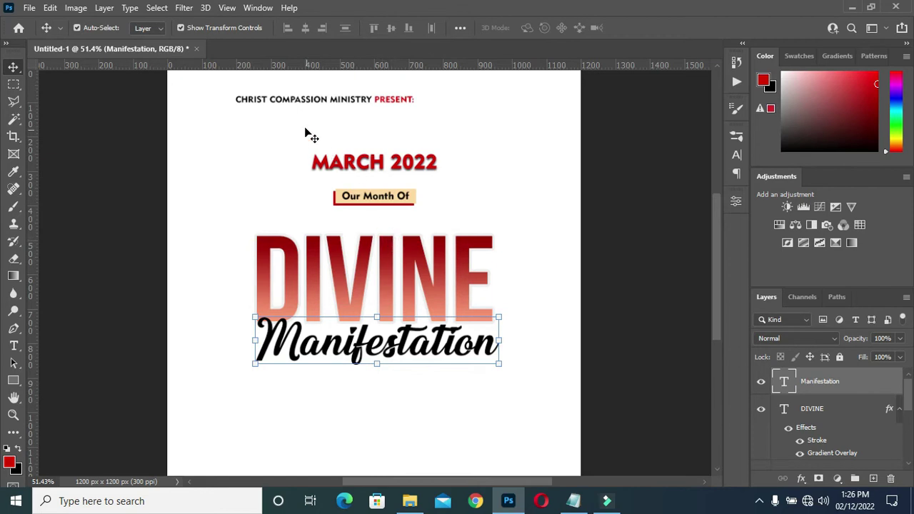
Step: Change the font of the Manifestation text to Rage Italic
key("t")
left_click(737, 156)
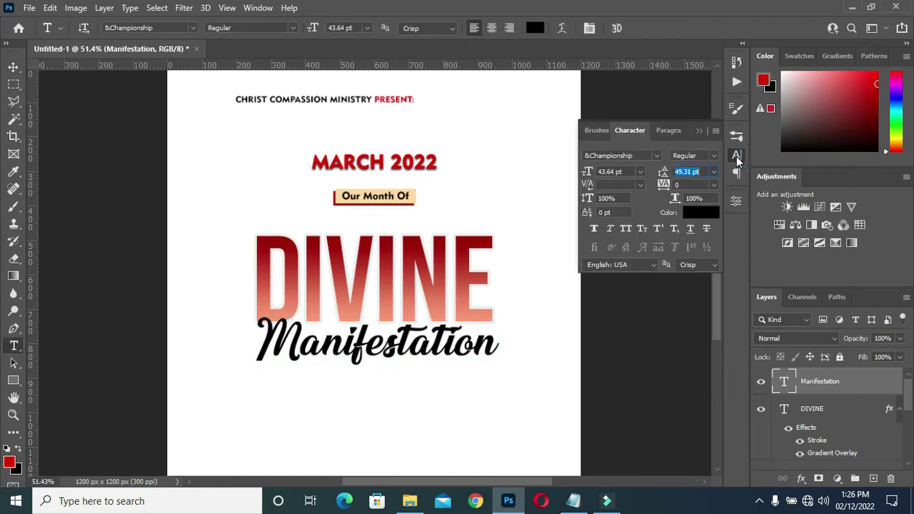
left_click(657, 154)
left_click(657, 154)
left_click(657, 153)
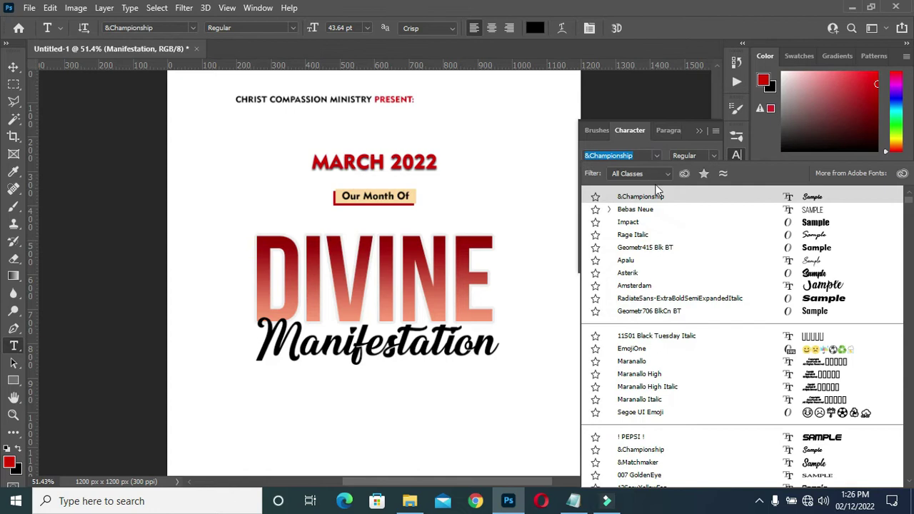
left_click(634, 237)
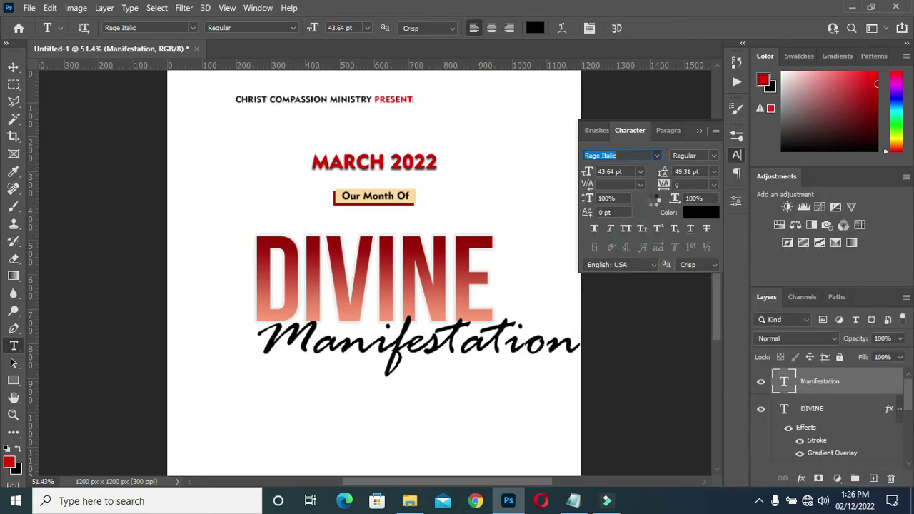
left_click(699, 132)
Step: Centre the Manifestation text horizontally on the canvas and move it up so it overlaps the bottom of DIVINE
left_click(12, 66)
left_click_drag(433, 348, 388, 345)
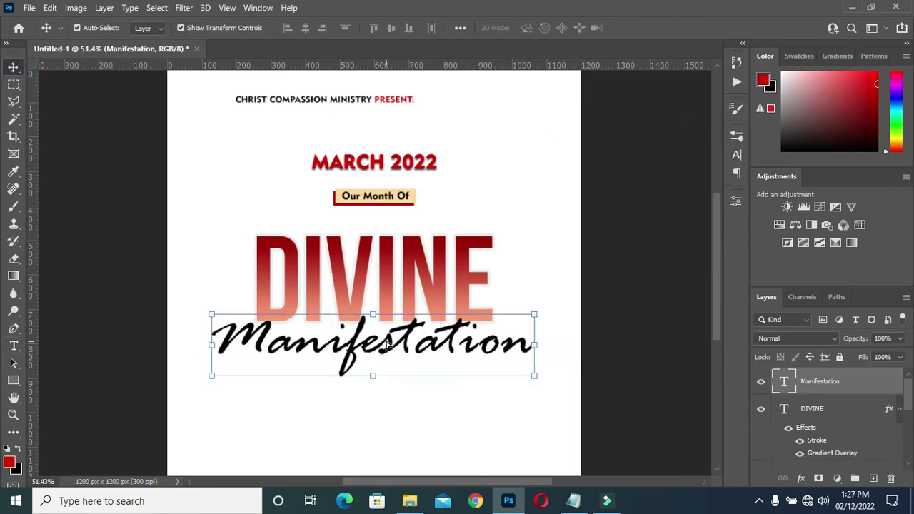
key("ctrl+a")
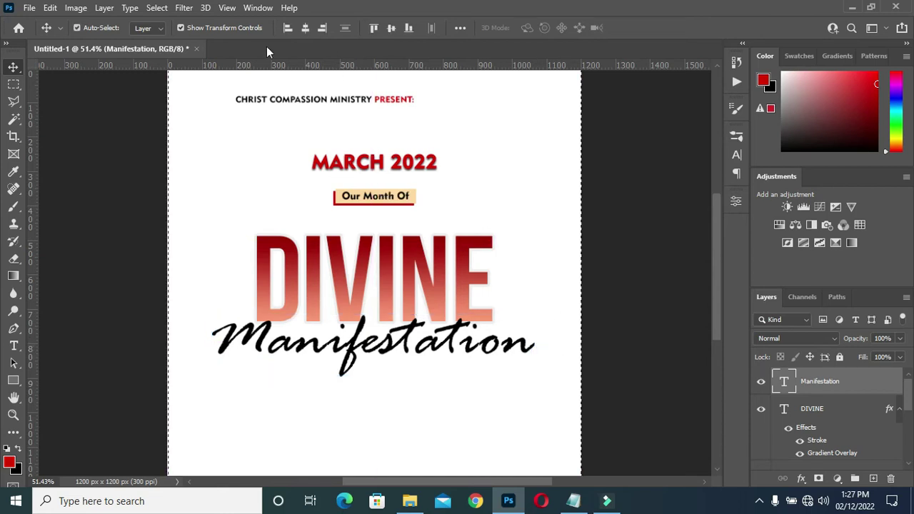
left_click(305, 28)
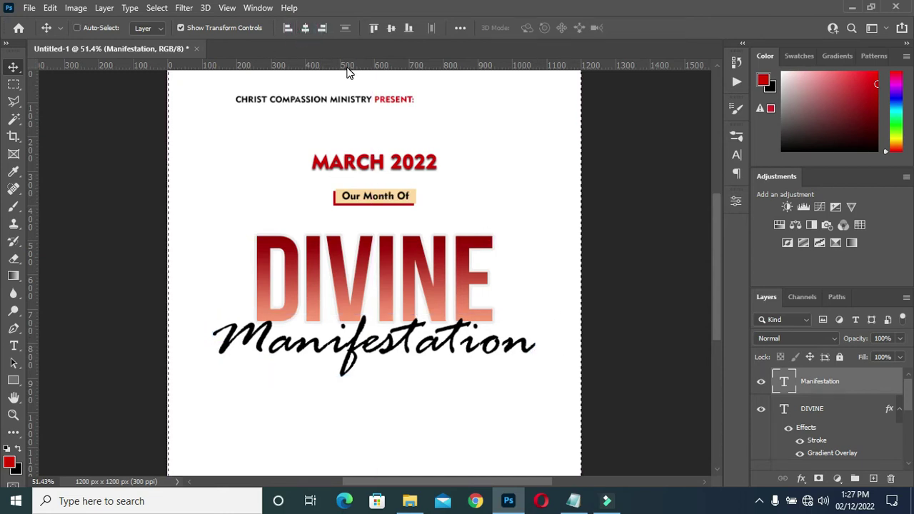
key("ctrl+d")
left_click_drag(523, 326, 535, 310)
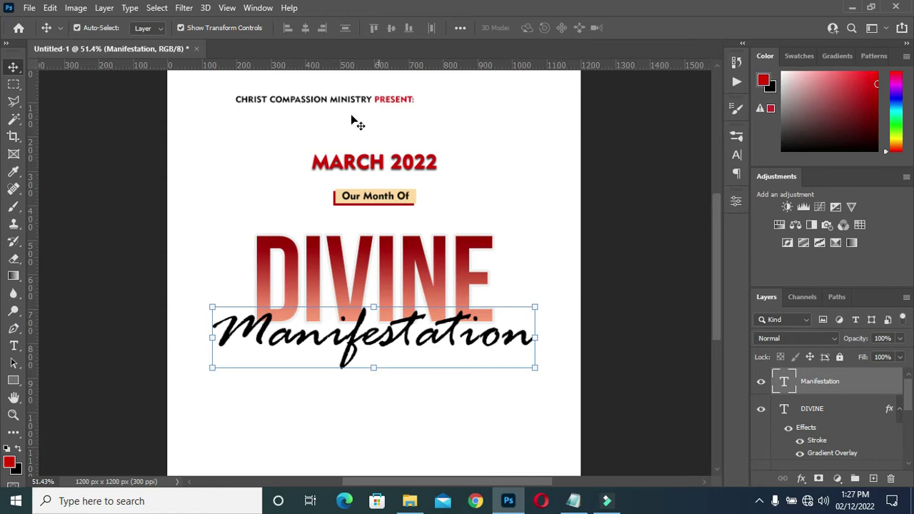
Step: Add a drop shadow to the Manifestation text and set its opacity to 76%
left_click(623, 300)
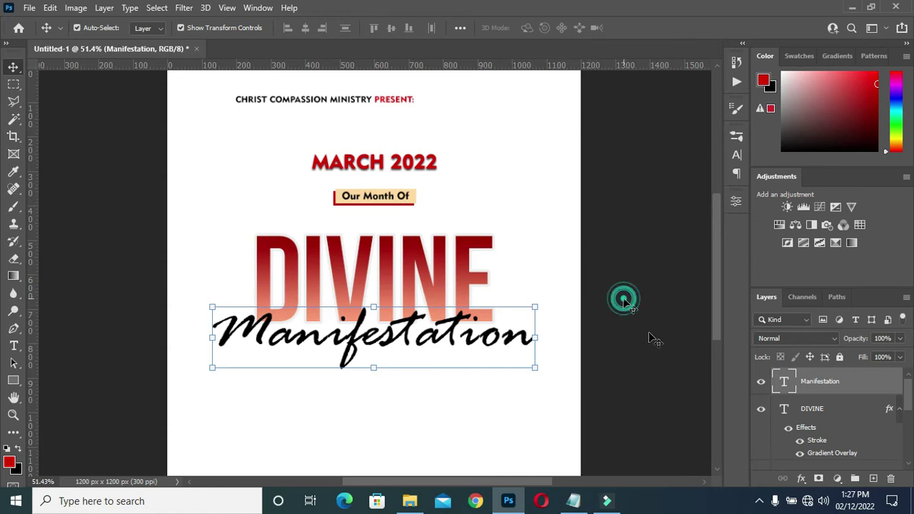
left_click(480, 350)
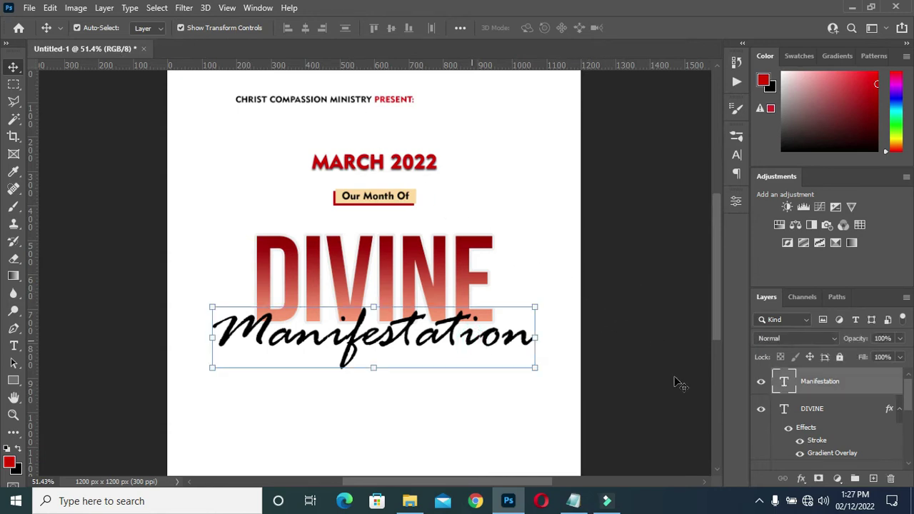
left_click(803, 479)
left_click(809, 472)
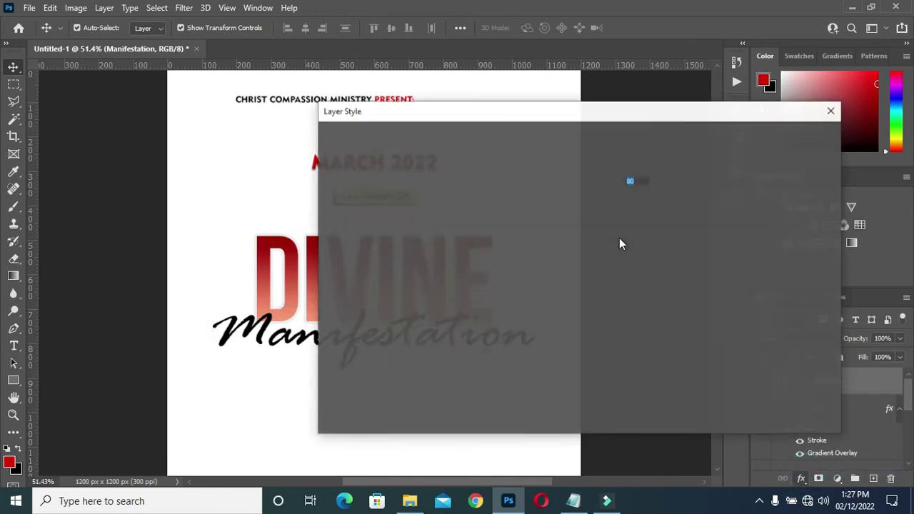
left_click_drag(526, 109, 691, 121)
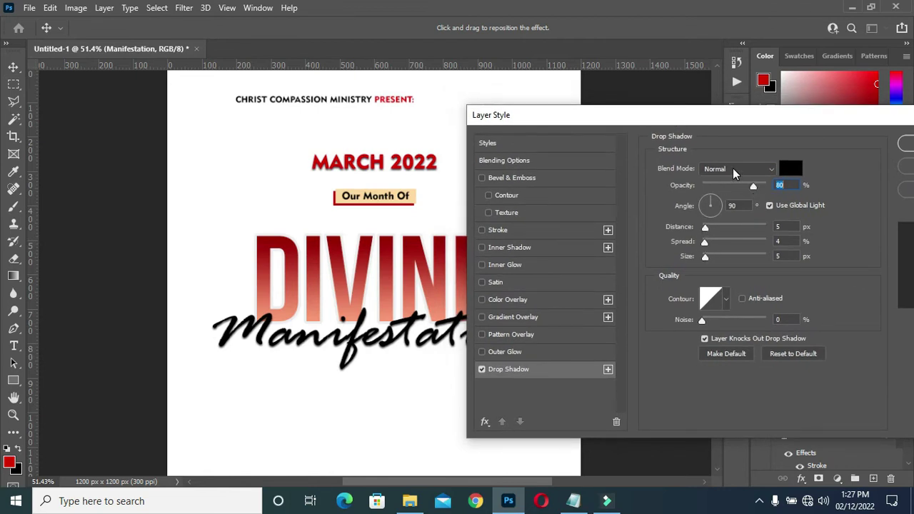
left_click(785, 186)
left_click(785, 185)
left_click_drag(753, 187, 751, 187)
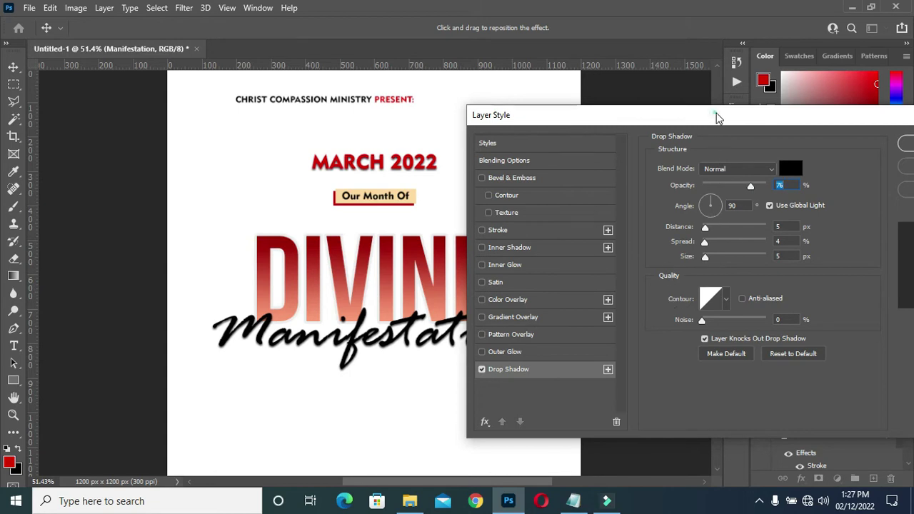
left_click_drag(716, 116, 732, 114)
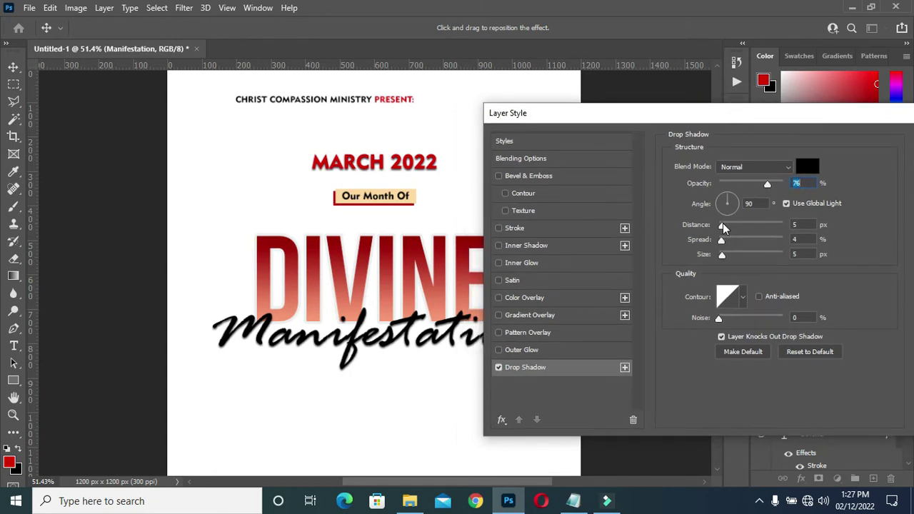
Step: Set the Manifestation drop shadow's distance to 9 px, size to 2 px and spread to 0%
left_click_drag(722, 227, 725, 230)
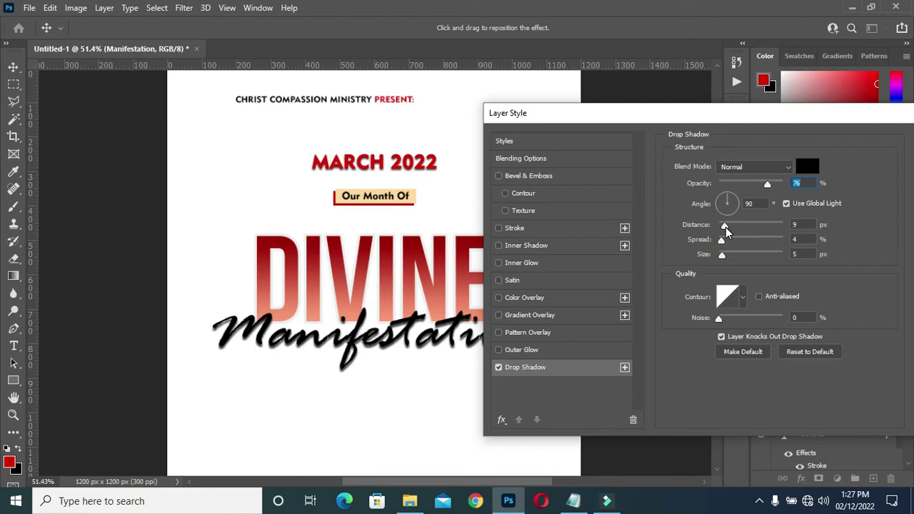
left_click(726, 228)
left_click(724, 259)
left_click_drag(723, 256, 722, 255)
double_click(806, 254)
type("2")
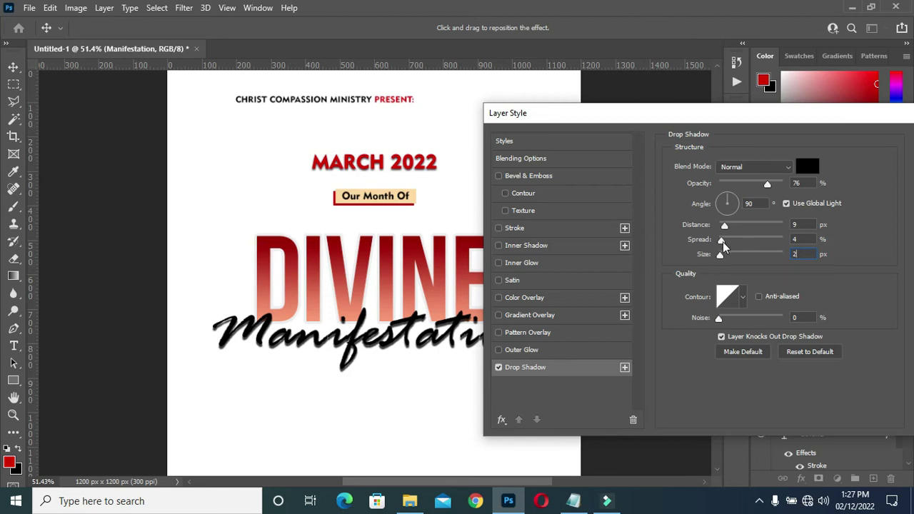
left_click_drag(734, 245, 731, 247)
type("0")
left_click_drag(727, 118, 747, 125)
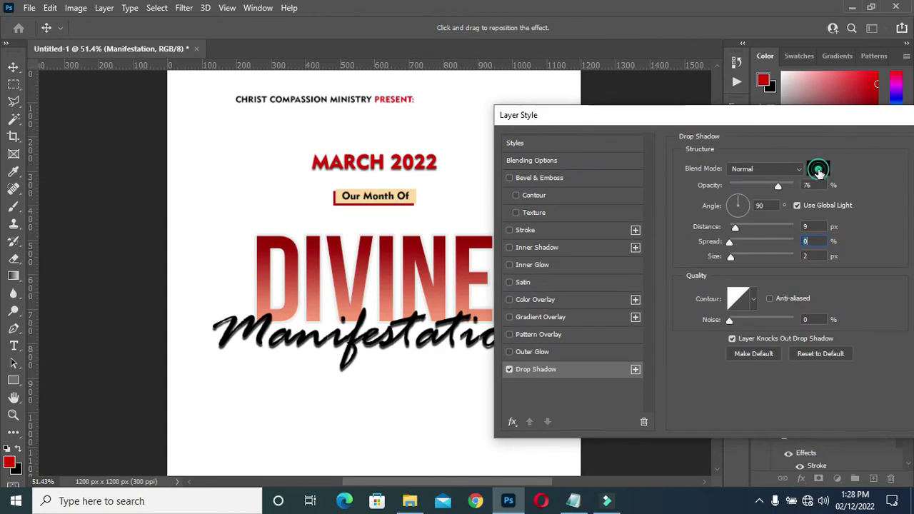
Step: Colour the Manifestation drop shadow salmon (e4795c), sampled from the DIVINE gradient, and apply the layer style
left_click(821, 170)
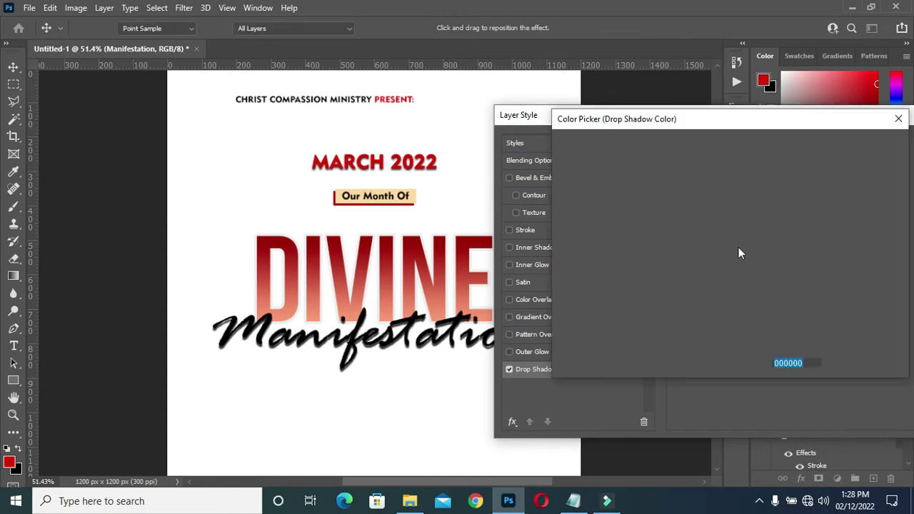
left_click(392, 295)
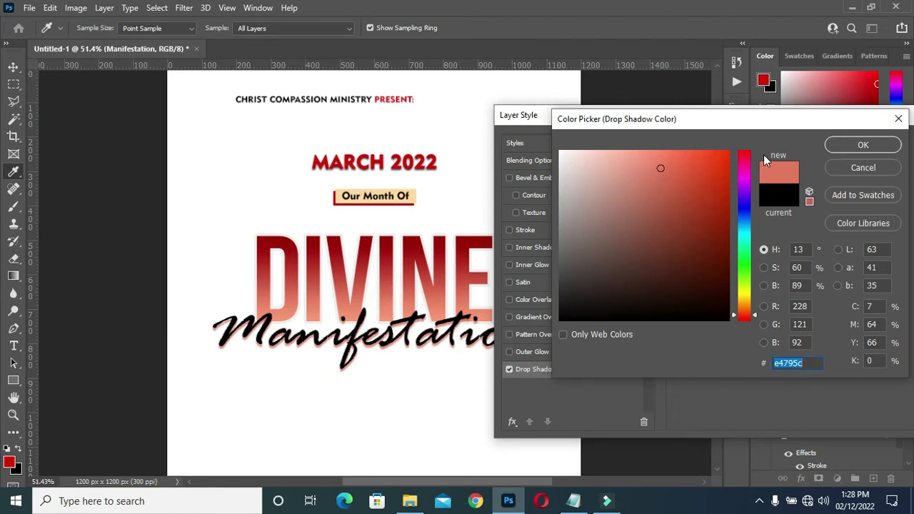
left_click(861, 147)
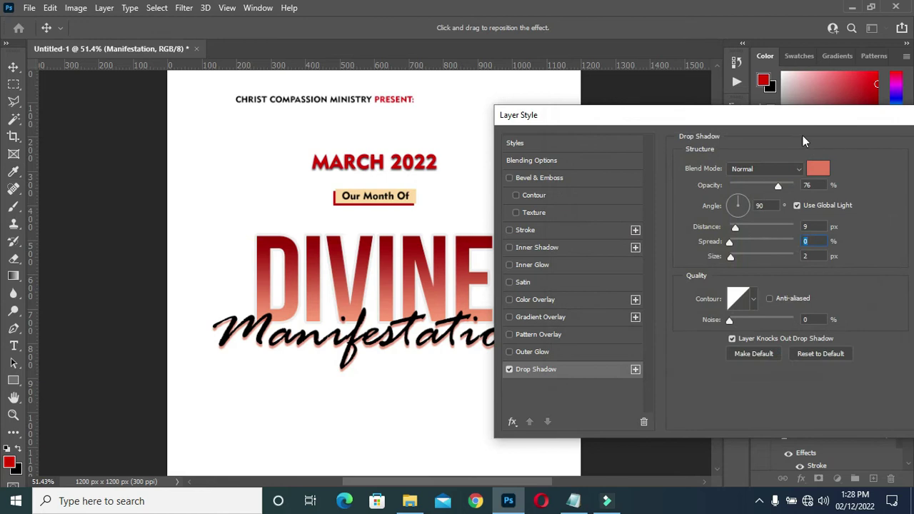
left_click_drag(793, 120, 638, 130)
left_click(826, 155)
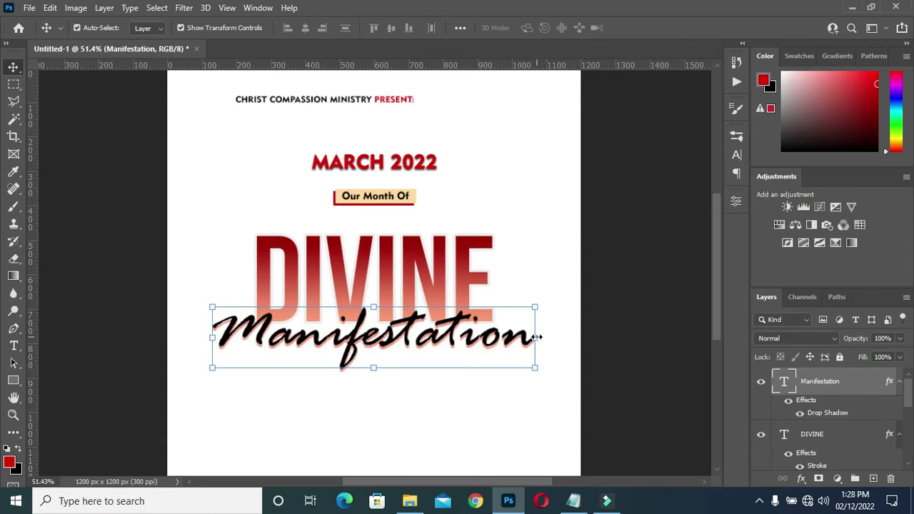
Step: Scale the Manifestation text down around its centre to about 38 pt
left_click(537, 336)
left_click_drag(532, 337, 516, 340)
left_click(633, 317)
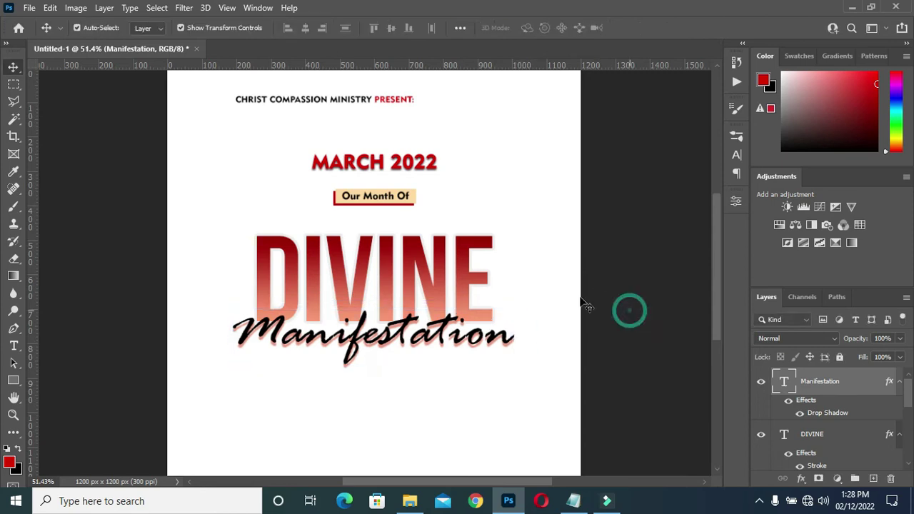
left_click(629, 310)
scroll(400, 379, "up", 1)
Step: Switch to Notepad, copy the "Acts: 4:16" line and return to Photoshop
left_click(575, 498)
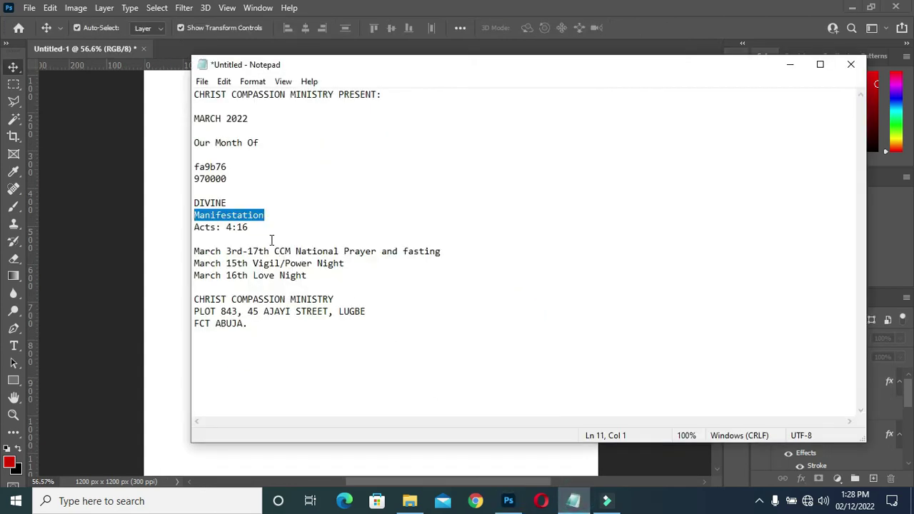
left_click_drag(258, 227, 196, 232)
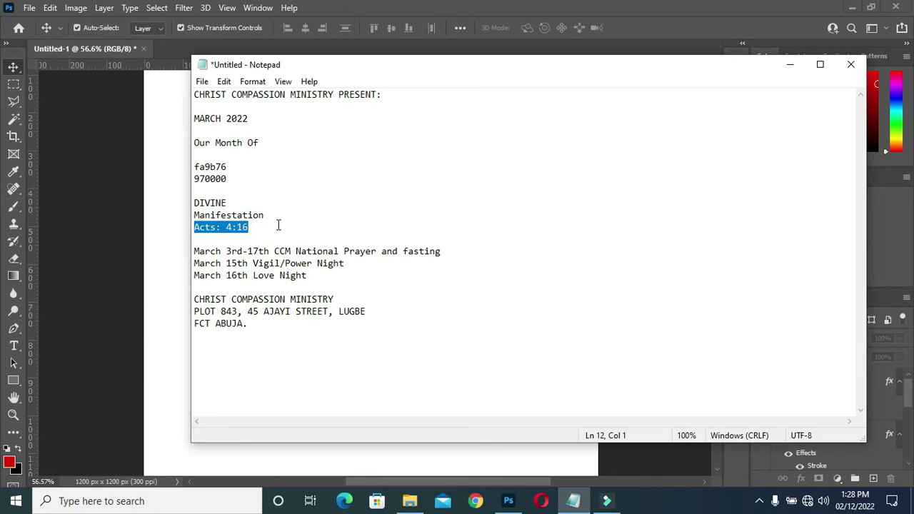
left_click(789, 65)
left_click(796, 56)
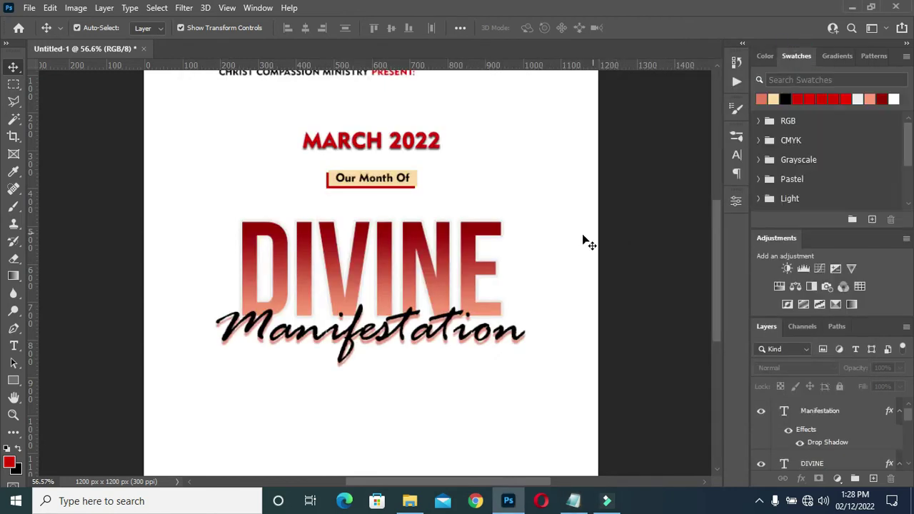
Step: Add the text "Acts: 4:16" below Manifestation in Geometr415 Blk BT at 10 pt
scroll(431, 351, "up", 2)
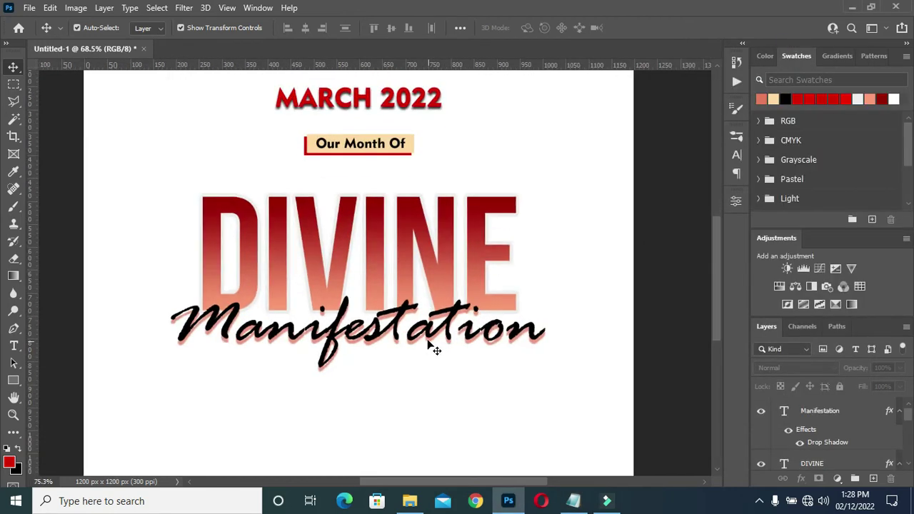
key("t")
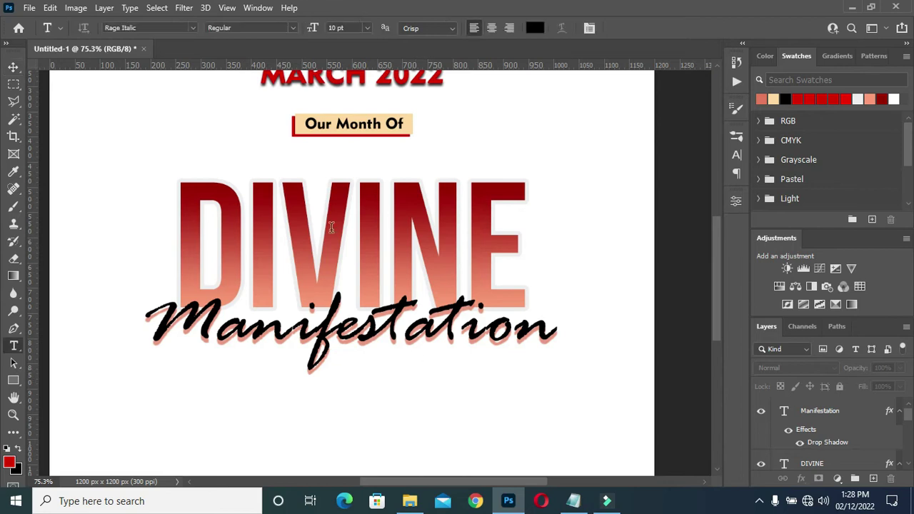
left_click(475, 369)
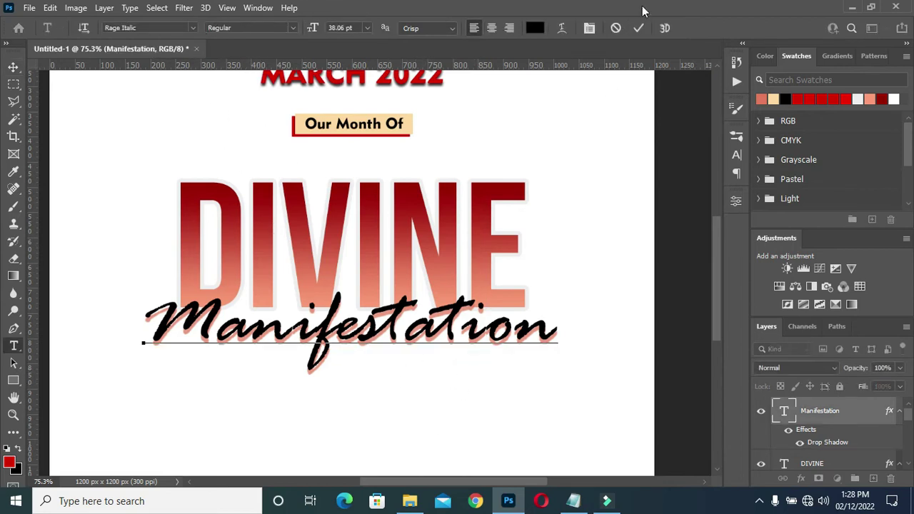
left_click(638, 28)
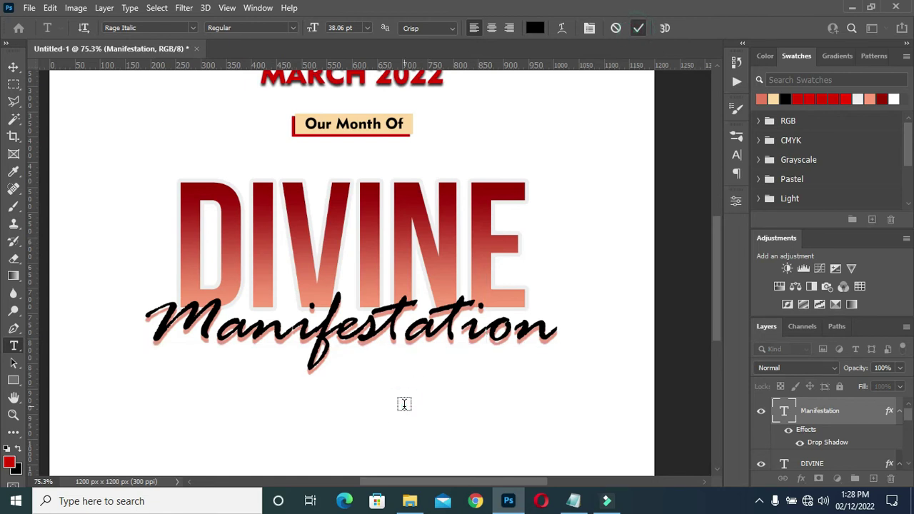
left_click(404, 405)
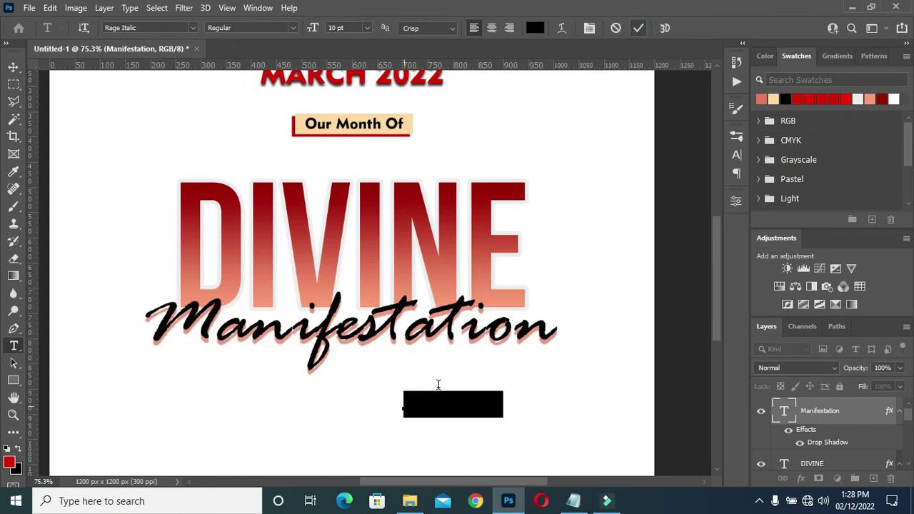
left_click(191, 27)
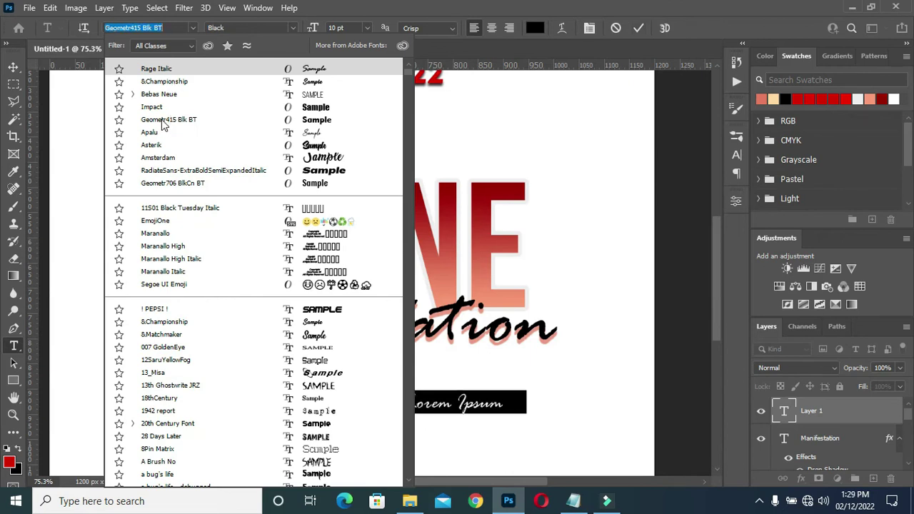
left_click(163, 120)
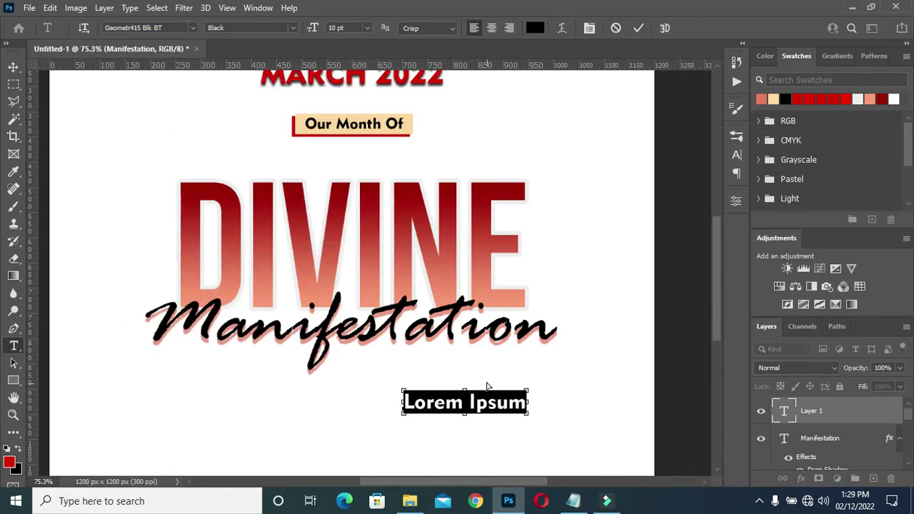
type("Acts: 4:16")
left_click(638, 27)
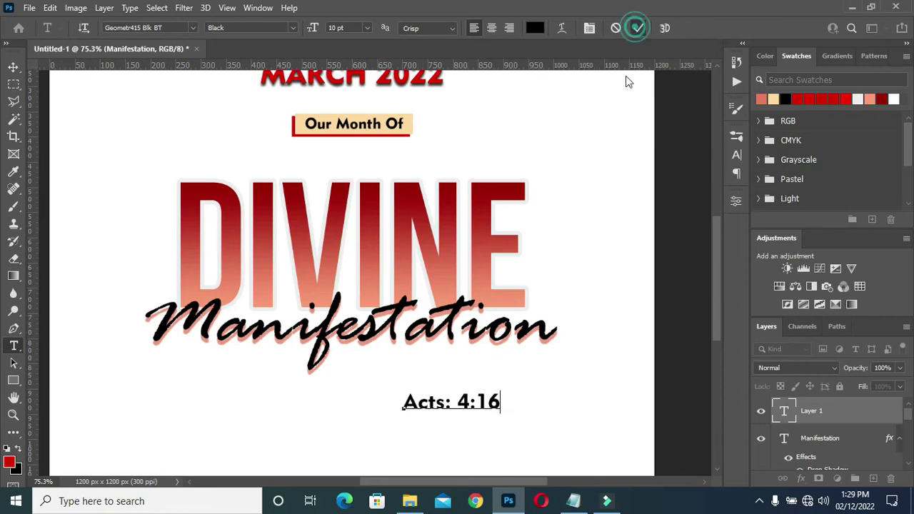
Step: Move the Acts: 4:16 text directly beneath the end of Manifestation, aligned with the word's right edge
left_click(13, 67)
left_click_drag(441, 402, 494, 359)
key("Down")
key("Down")
key("Down")
key("Down")
key("Down")
key("Down")
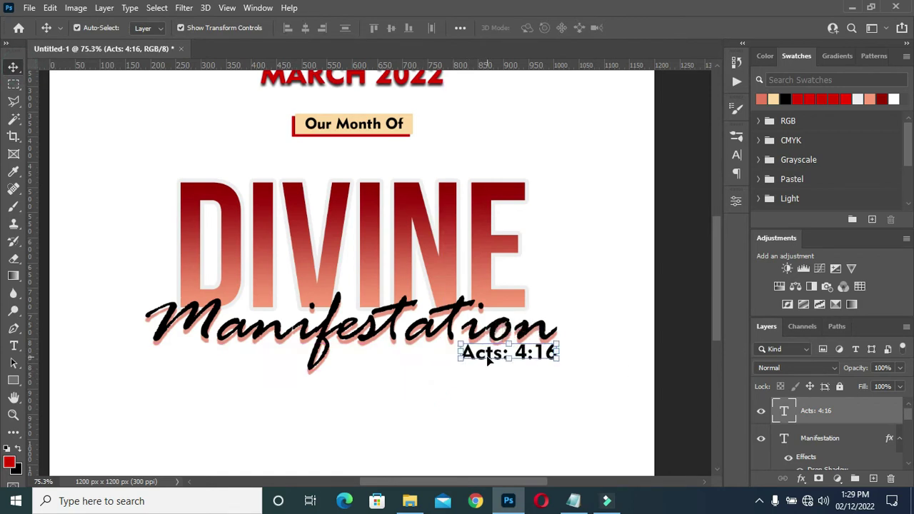
Step: Scale the Acts: 4:16 text to about 75% and nudge it vertically to sit just under Manifestation
left_click_drag(463, 355, 488, 355)
key("Up")
key("Up")
key("Up")
key("Up")
key("Down")
key("Down")
key("Down")
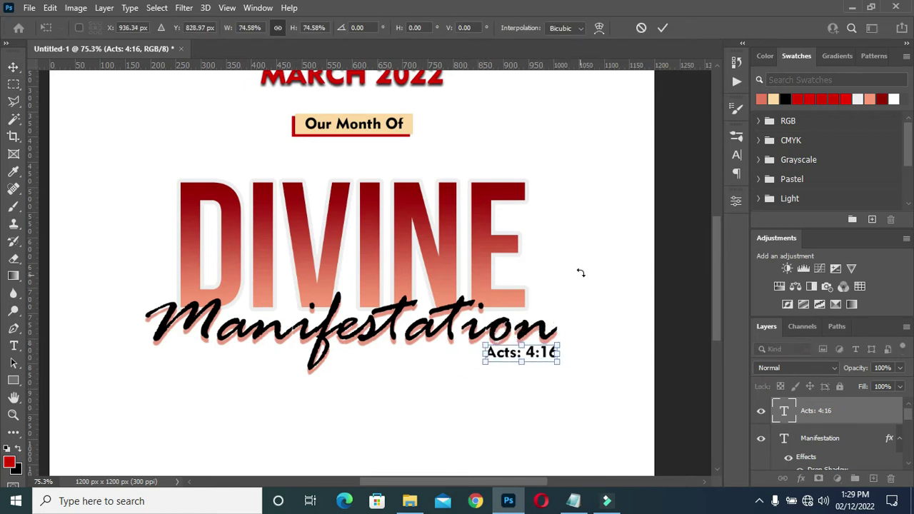
key("Return")
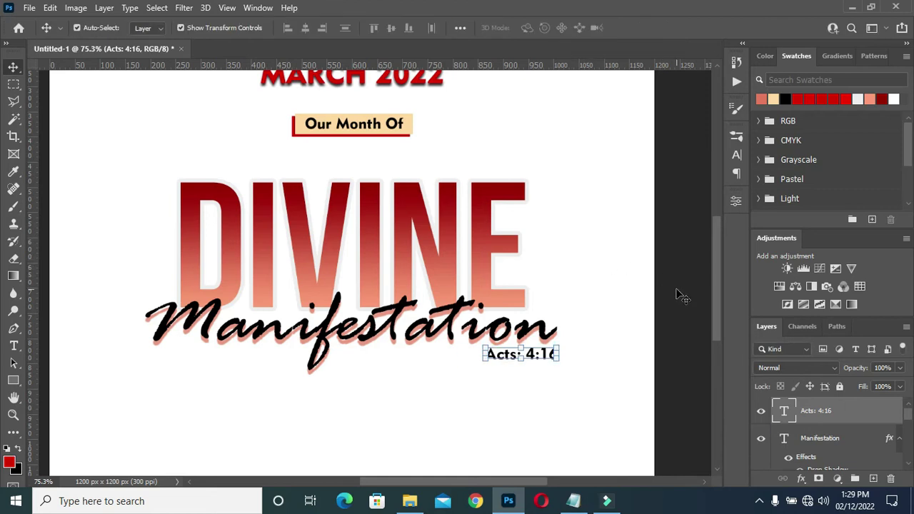
Step: Copy the three March event lines, from the 3rd-17th prayer and fasting to Love Night, from Notepad and return to Photoshop
scroll(555, 350, "down", 3)
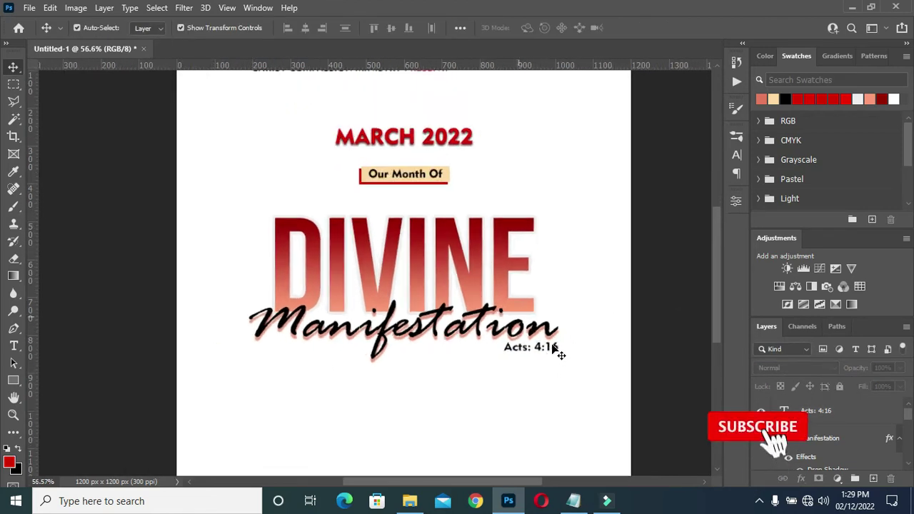
scroll(556, 350, "up", 2)
left_click_drag(715, 321, 716, 352)
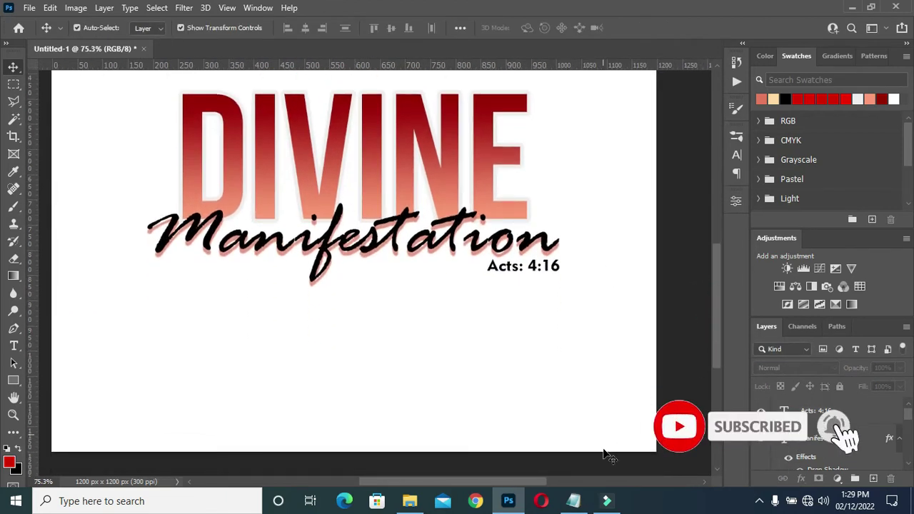
left_click(574, 501)
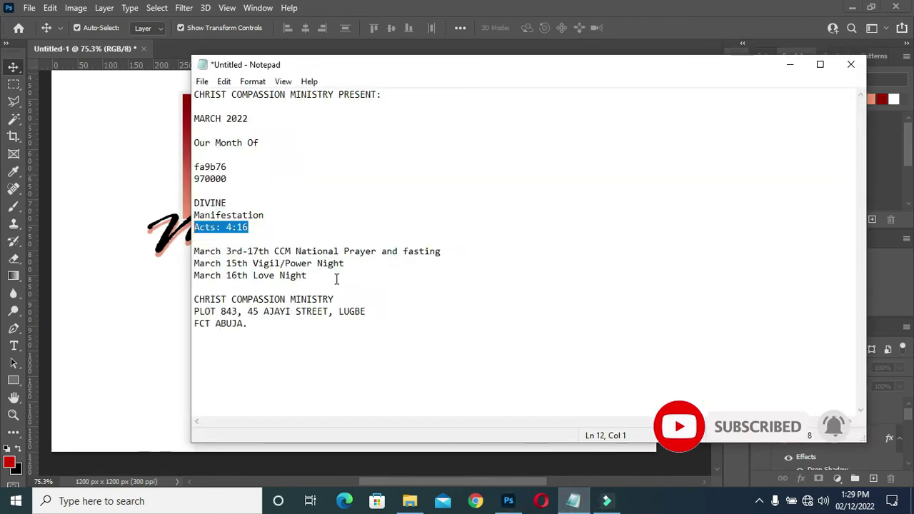
left_click_drag(337, 278, 192, 250)
key("ctrl+c")
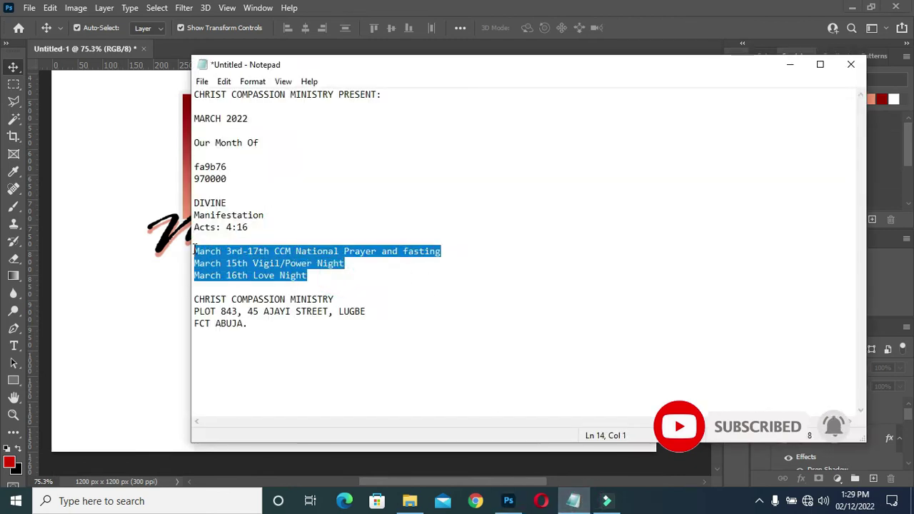
left_click(792, 66)
Step: Duplicate the Acts: 4:16 text below Manifestation and centre the copy horizontally on the canvas
left_click_drag(509, 275, 305, 319)
key("ctrl+a")
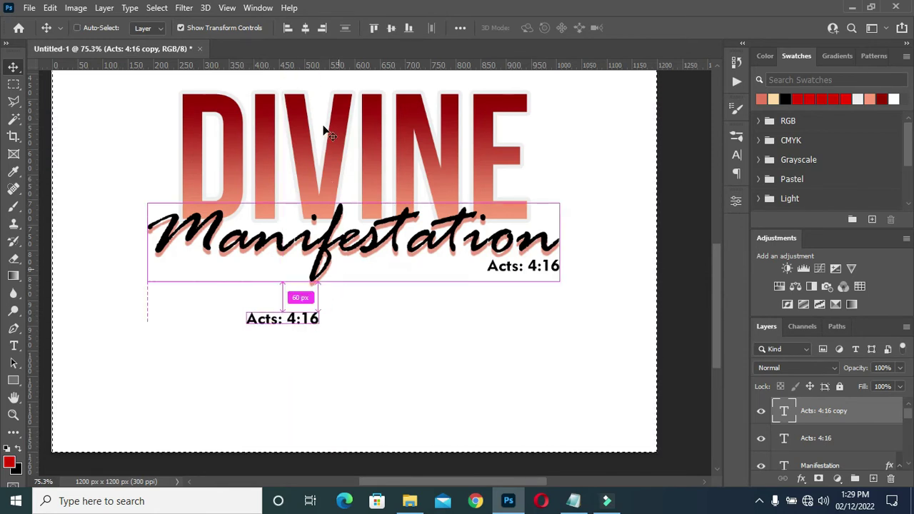
left_click(305, 27)
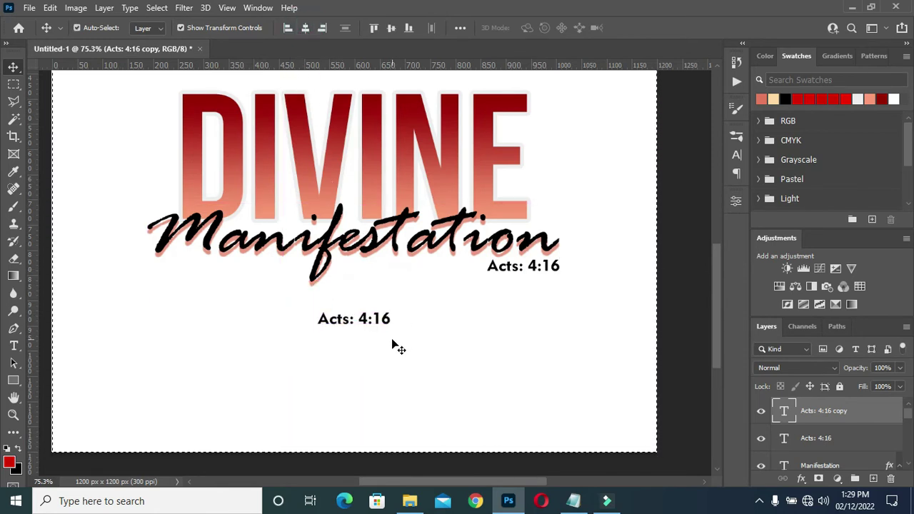
key("ctrl+d")
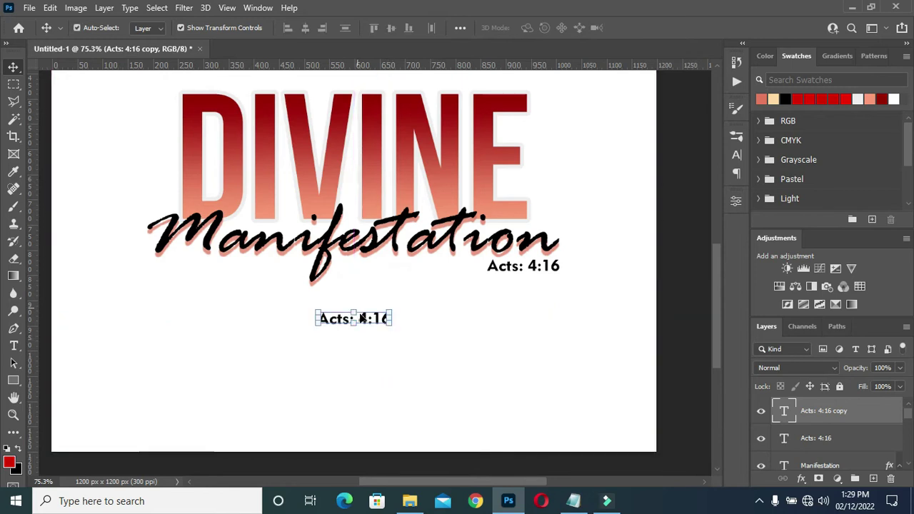
Step: Replace the text of the centred Acts: 4:16 copy with the three copied March event lines
double_click(362, 320)
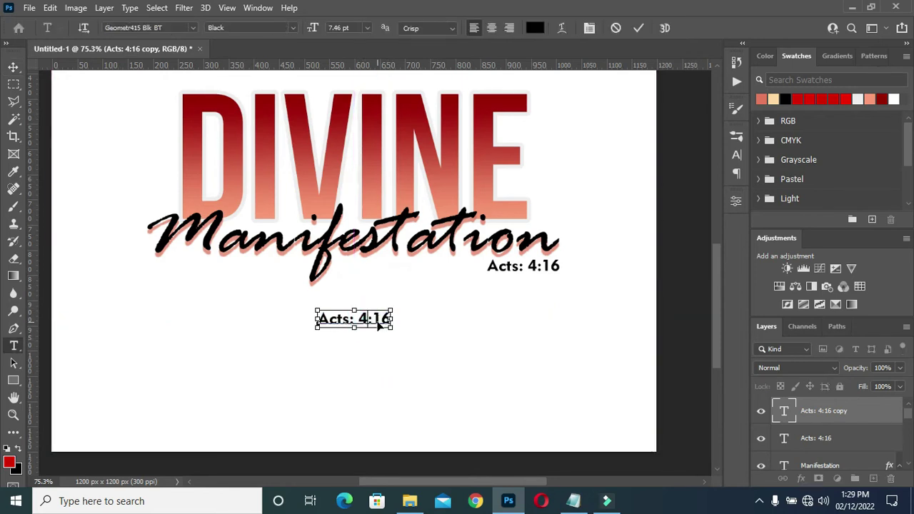
key("ctrl+v")
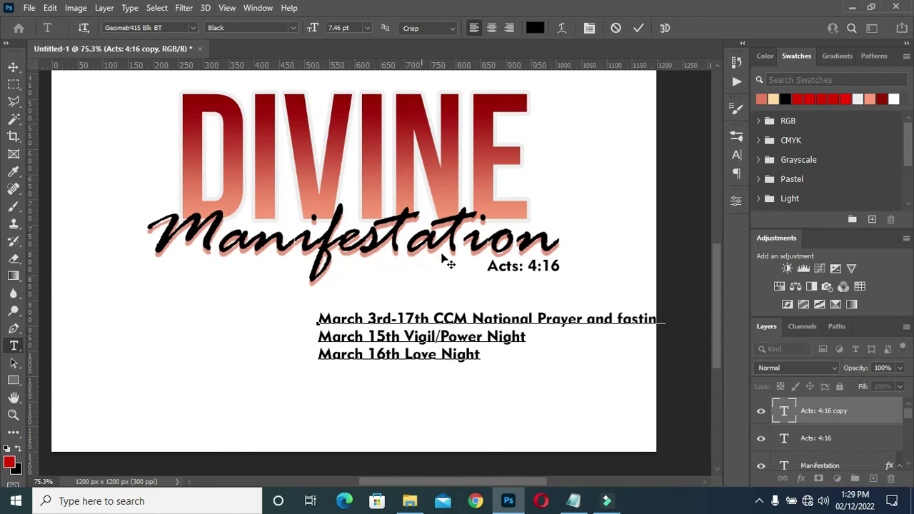
left_click(640, 28)
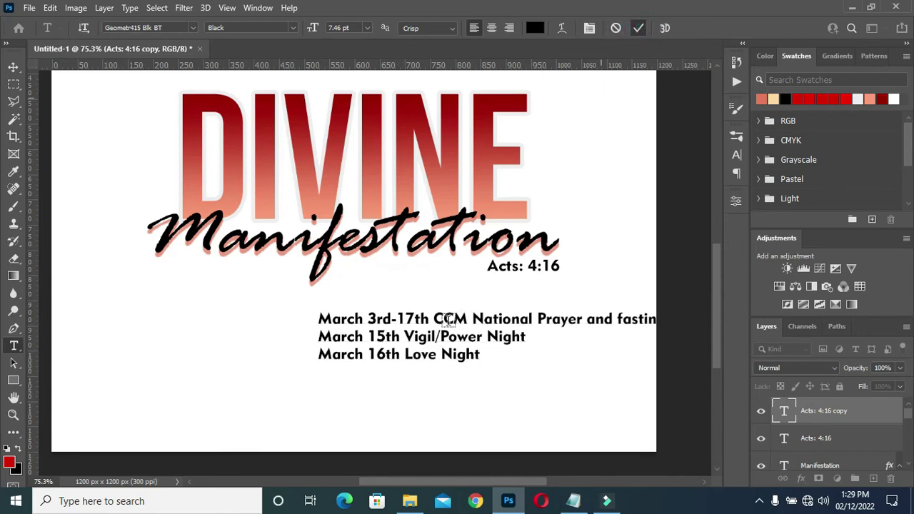
left_click(13, 67)
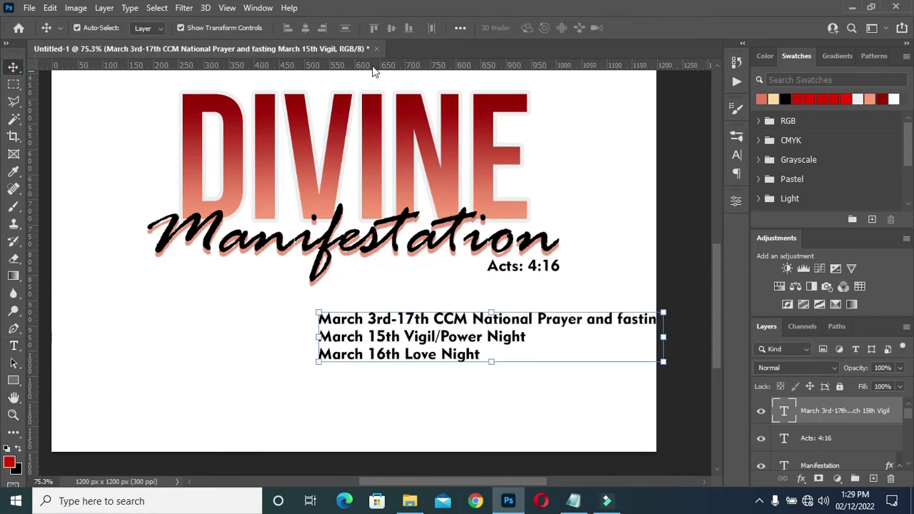
Step: Centre-align the three event lines and centre their block horizontally on the canvas
key("t")
left_click(492, 28)
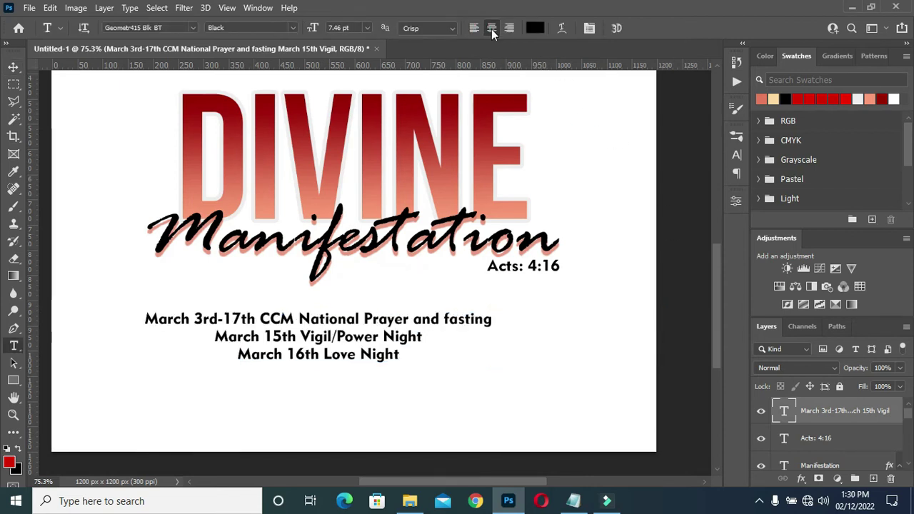
left_click(13, 66)
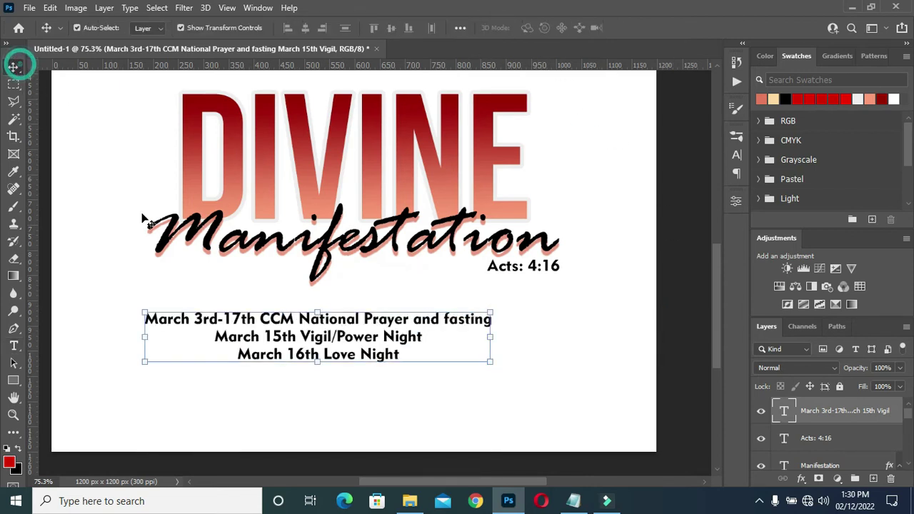
left_click(323, 339)
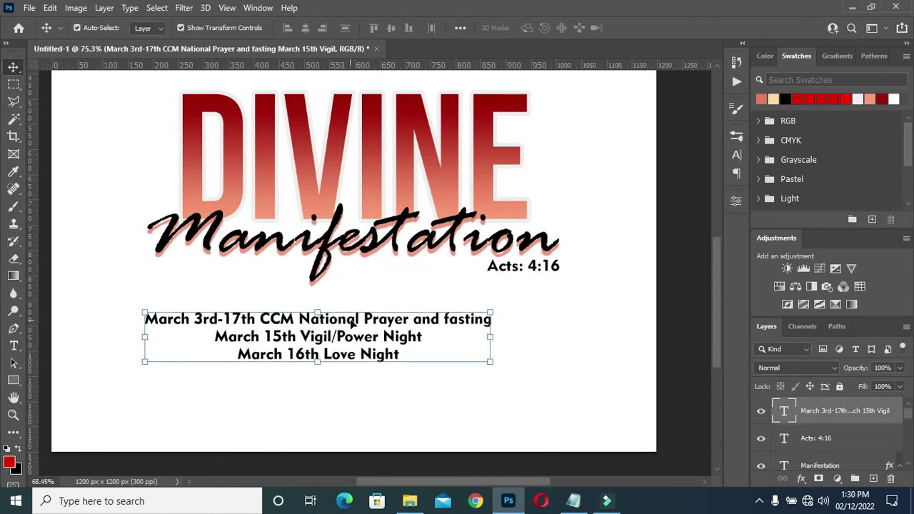
scroll(350, 321, "down", 1)
key("ctrl+a")
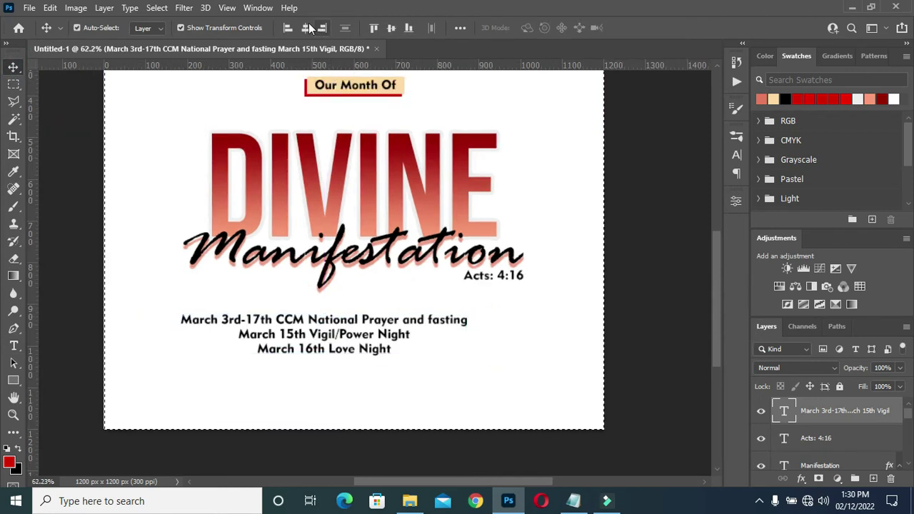
left_click(305, 28)
key("ctrl+d")
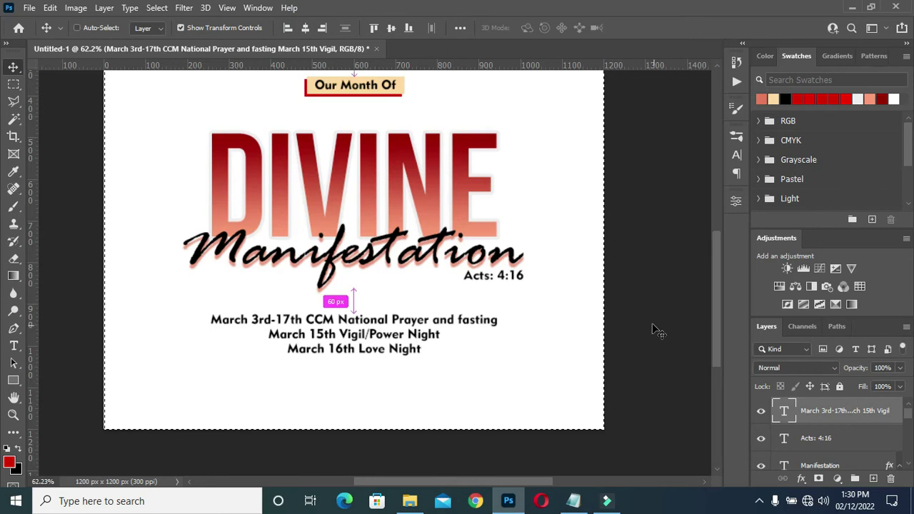
left_click(650, 323)
Step: Nudge the event lines upward to sit closer beneath Manifestation and the Acts: 4:16 reference
scroll(363, 304, "down", 1)
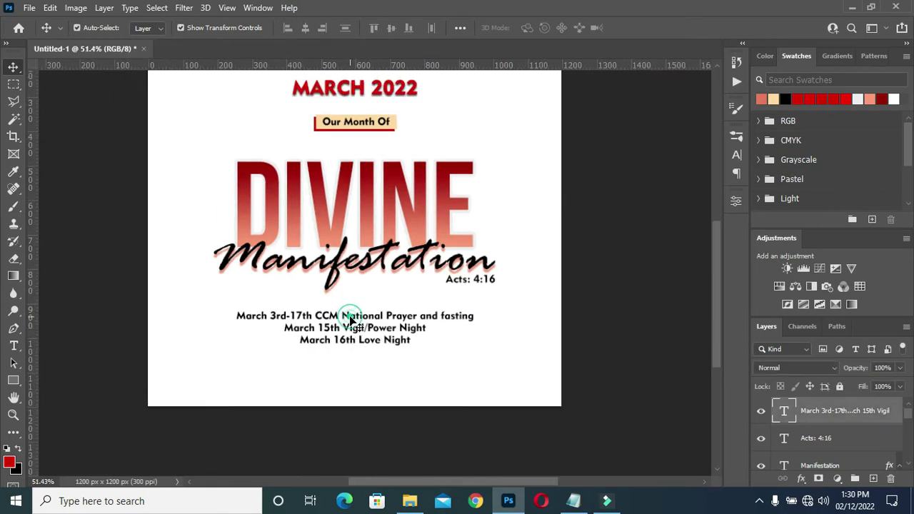
left_click(351, 325)
key("Up")
key("Up")
key("Up")
key("Up")
key("Up")
key("Up")
key("Up")
key("Up")
key("Up")
key("Up")
key("Up")
key("Up")
key("Up")
key("Up")
key("Up")
key("Up")
key("Up")
key("Up")
key("Up")
key("Up")
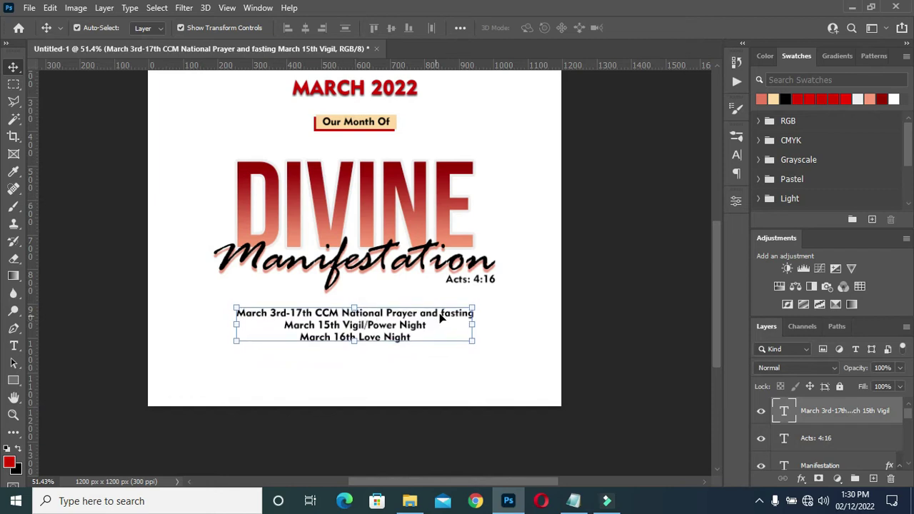
key("Up")
key("Up")
key("Up")
key("Up")
key("Up")
key("Up")
key("Up")
key("Up")
key("Up")
key("Up")
key("Up")
key("Up")
key("Up")
key("Up")
key("Up")
key("Up")
key("Up")
key("Up")
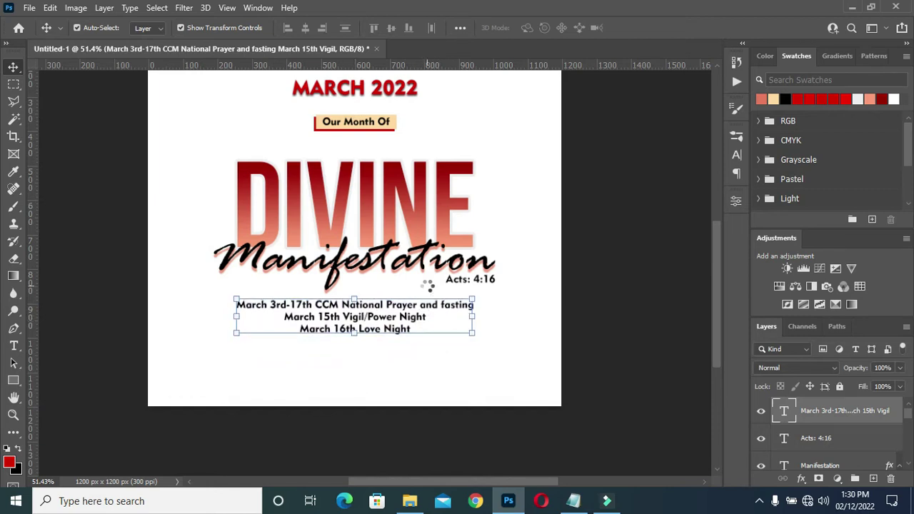
Step: Enlarge the event lines to about 118.6% so the block spans the full width of Manifestation
left_click_drag(473, 315, 494, 314)
left_click_drag(237, 310, 213, 307)
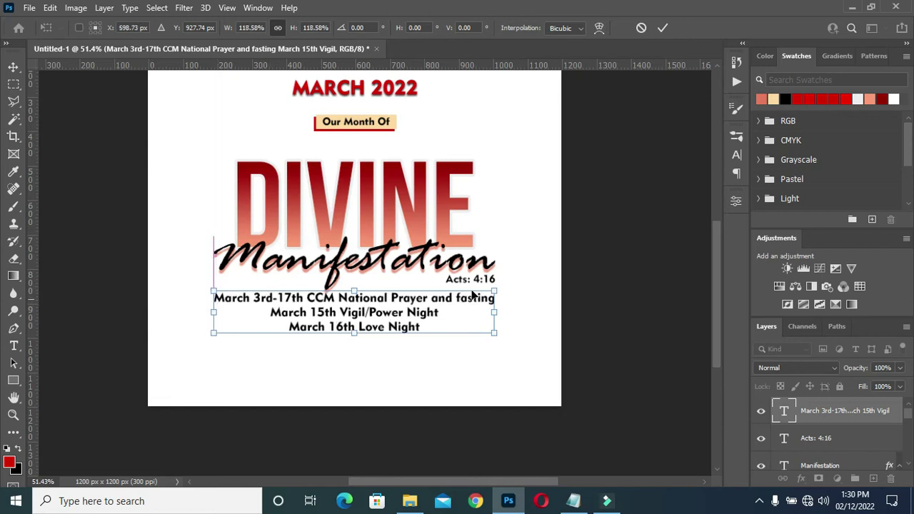
left_click(663, 28)
left_click(642, 115)
left_click(377, 314)
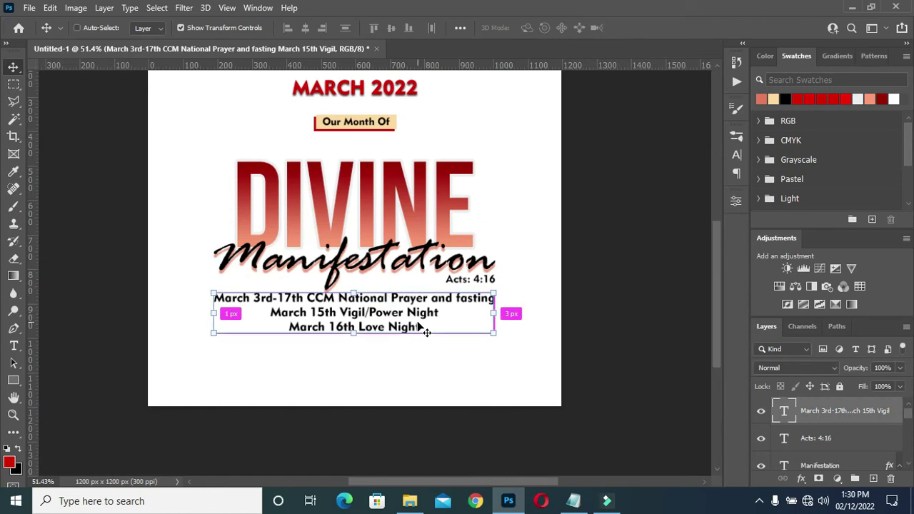
left_click(582, 357)
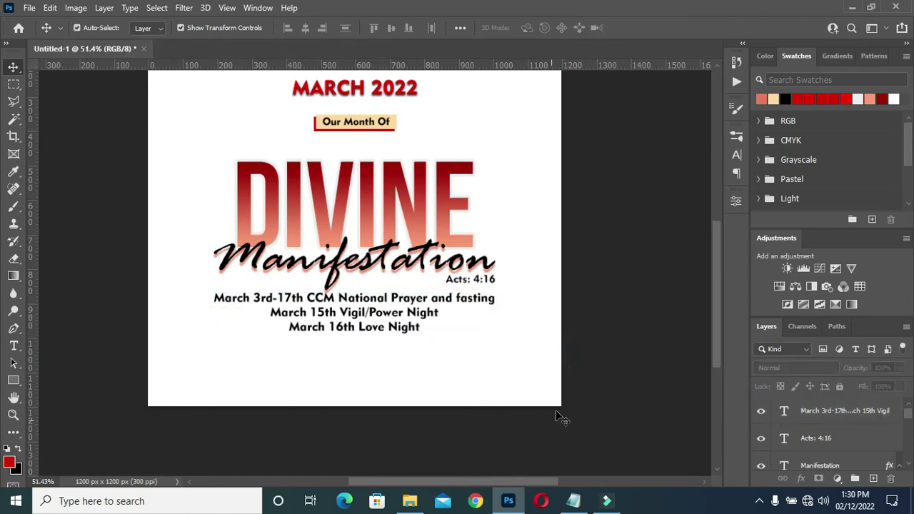
Step: Copy the Christ Compassion Ministry name and address lines from Notepad and return to Photoshop
left_click(574, 501)
left_click_drag(346, 325, 192, 298)
key("ctrl+c")
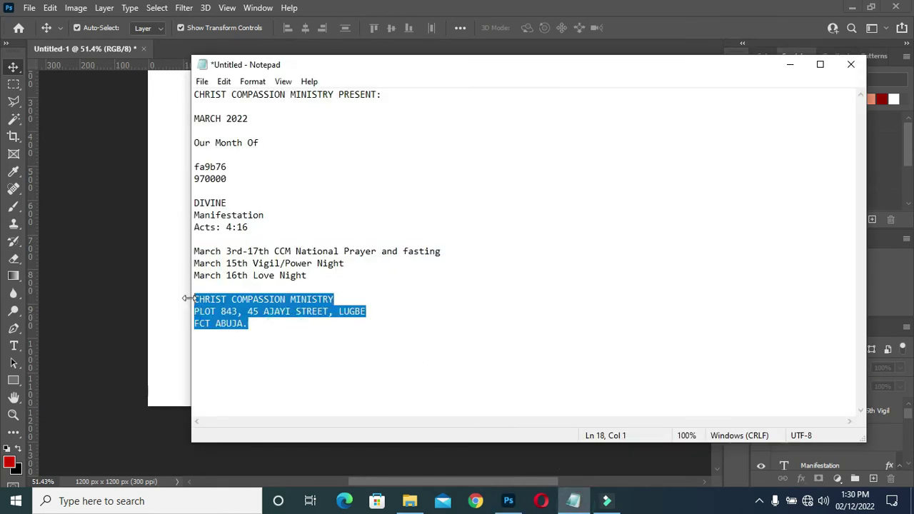
left_click(790, 65)
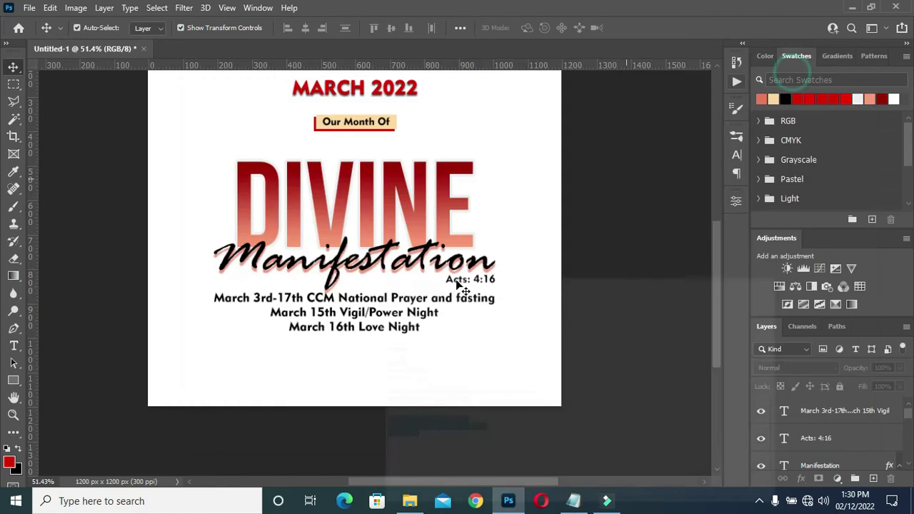
Step: Duplicate the event lines directly below themselves and replace the copy's text with the copied ministry name and address
left_click(353, 311)
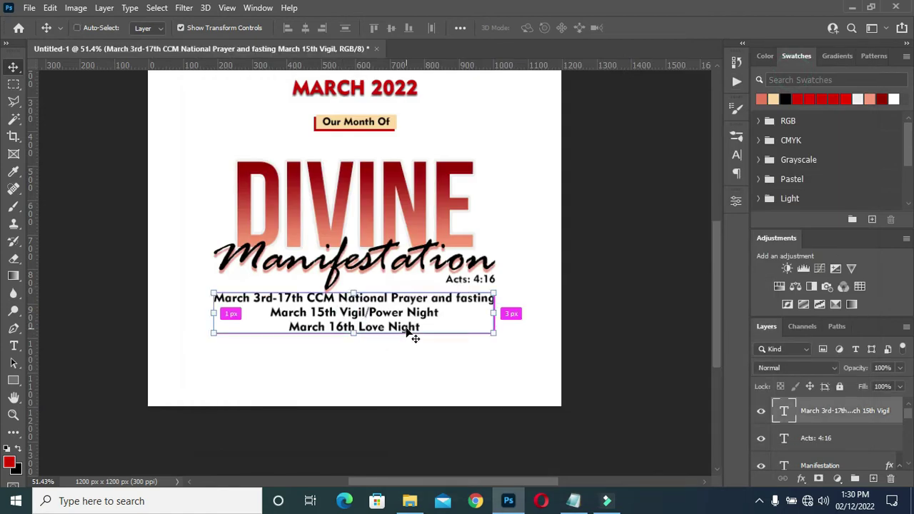
left_click_drag(358, 313, 360, 356)
double_click(348, 355)
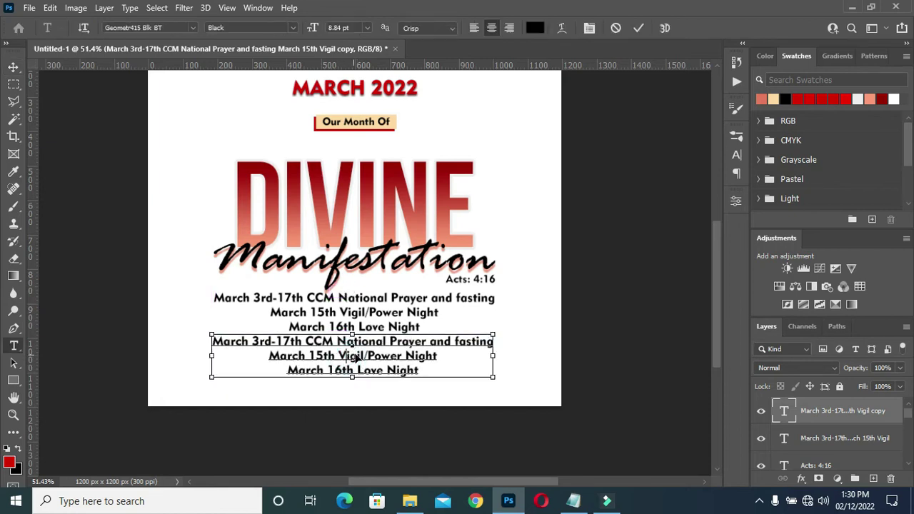
key("ctrl+a")
left_click(387, 370)
key("ctrl+a")
key("ctrl+v")
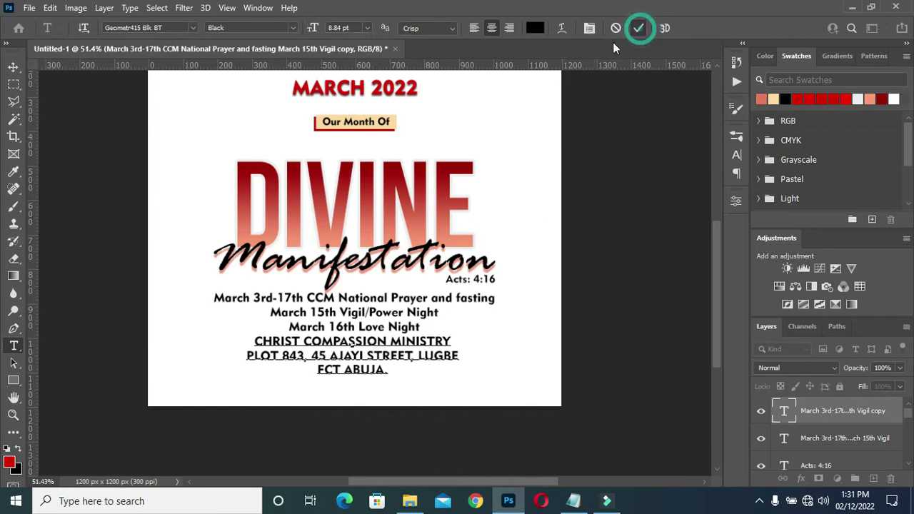
Step: Left-align the ministry address text and move it below the event lines, near the left end of Manifestation
left_click(474, 30)
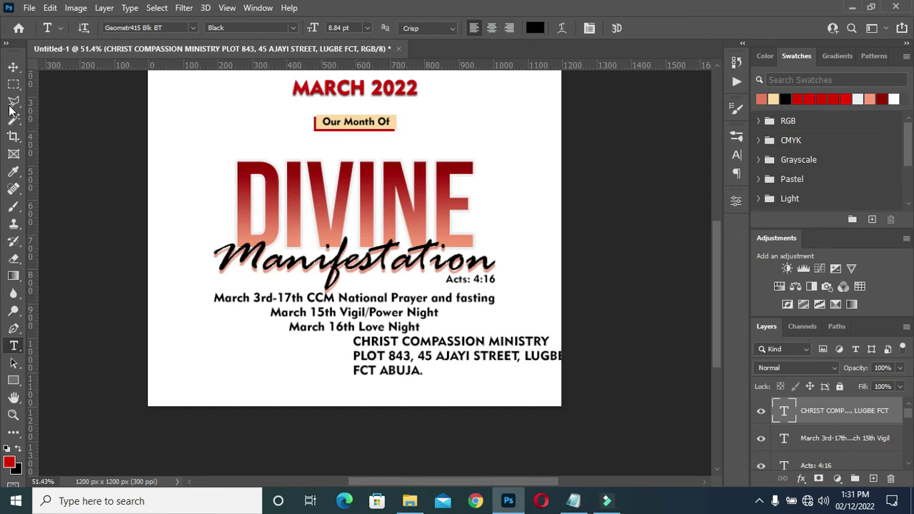
left_click(11, 66)
left_click_drag(378, 363, 248, 364)
left_click(626, 140)
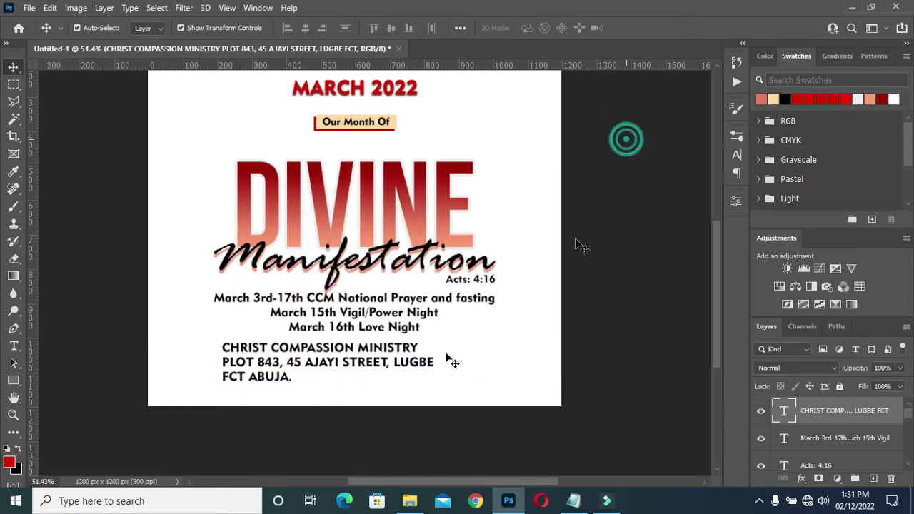
Step: Scale the ministry address text to about 68% and shift it slightly to the right under the event lines
left_click(319, 366)
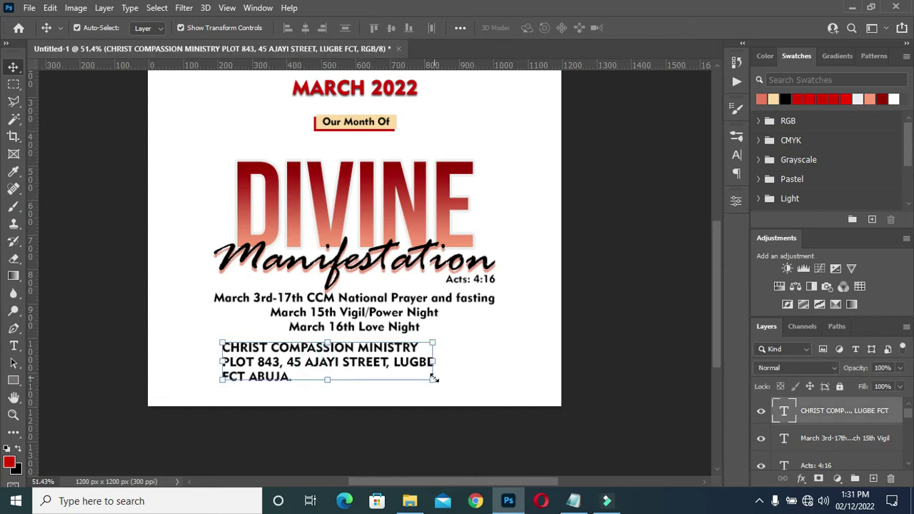
left_click_drag(432, 382, 366, 357)
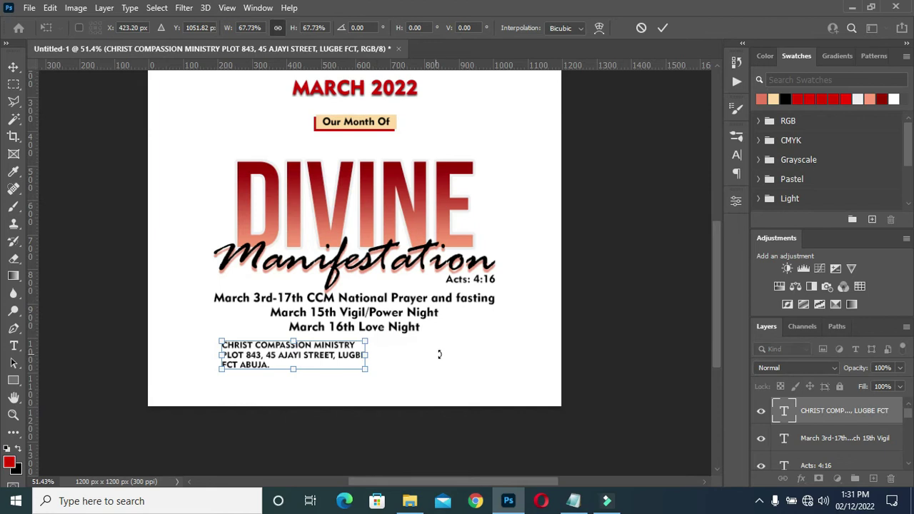
key("Return")
left_click_drag(274, 359, 282, 363)
left_click(593, 328)
left_click(300, 362)
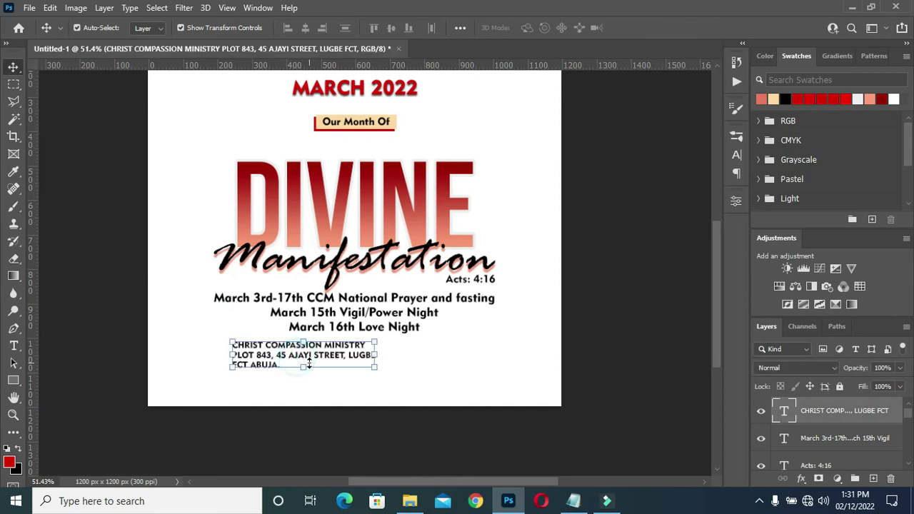
Step: Draw a red rectangle about 1271 by 97 px across the canvas's bottom edge, extending past both sides
left_click(125, 330)
left_click(13, 380)
left_click(64, 378)
left_click_drag(137, 383, 576, 417)
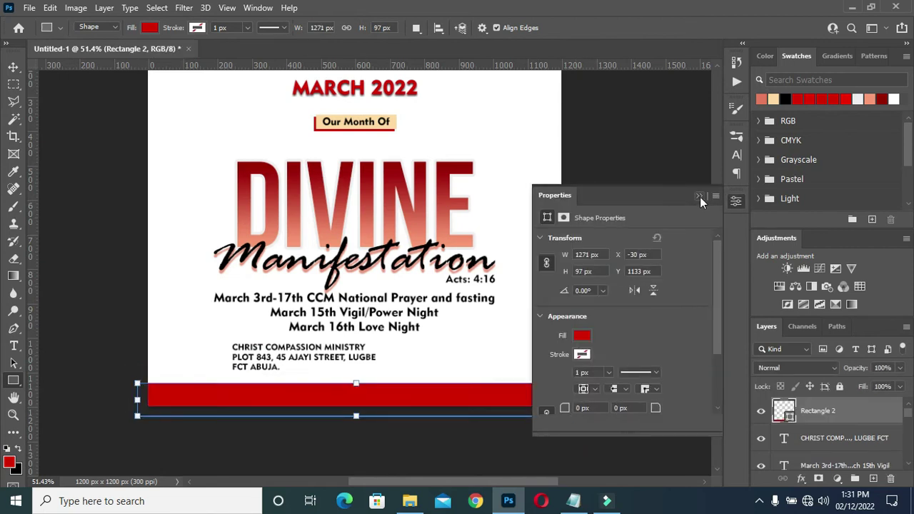
left_click(700, 196)
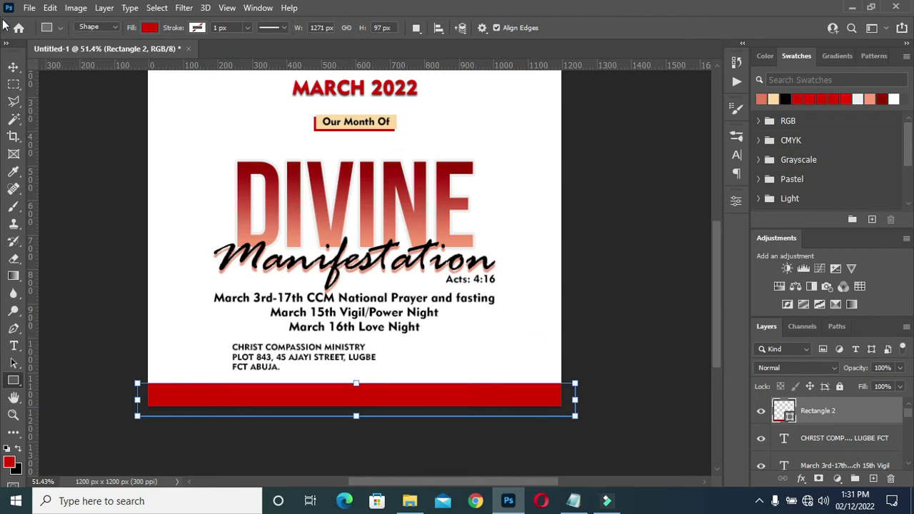
Step: Move the red bottom bar slightly up and reduce its height to about 78%, keeping its lower edge in place
left_click(13, 66)
left_click_drag(380, 399, 378, 394)
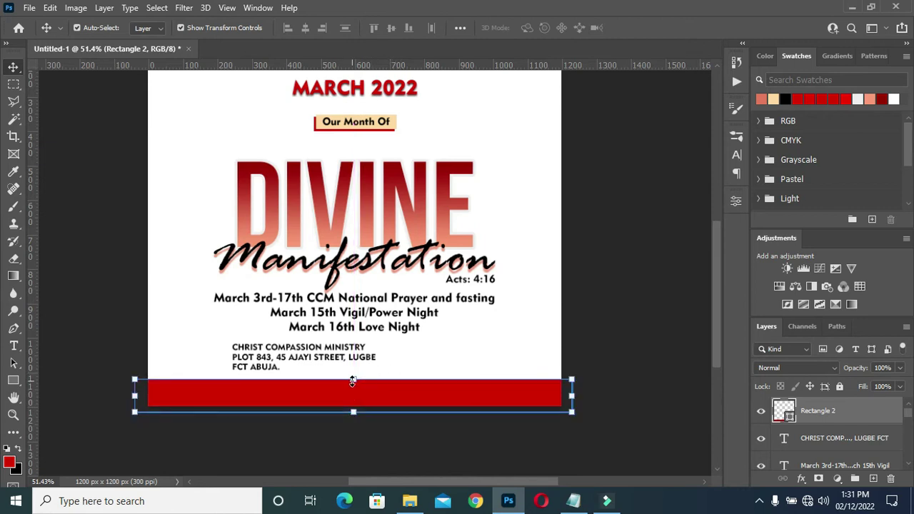
left_click_drag(353, 379, 354, 386)
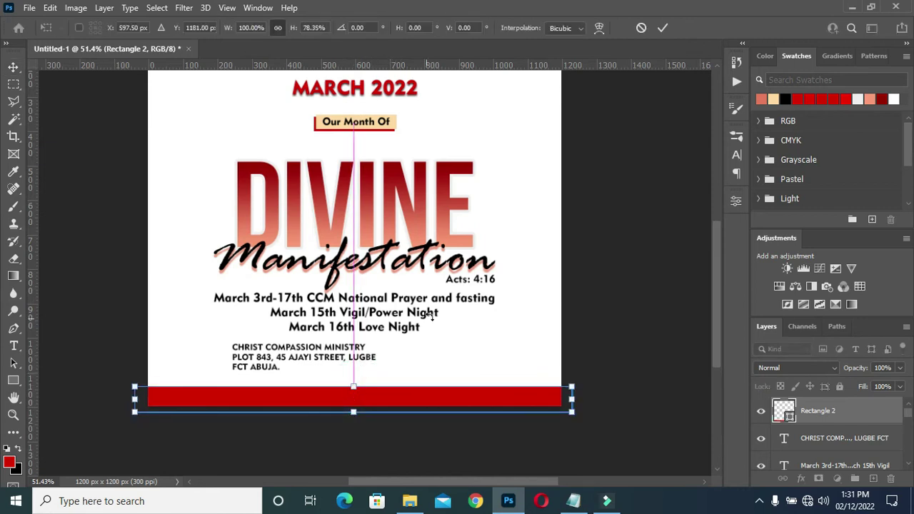
key("Return")
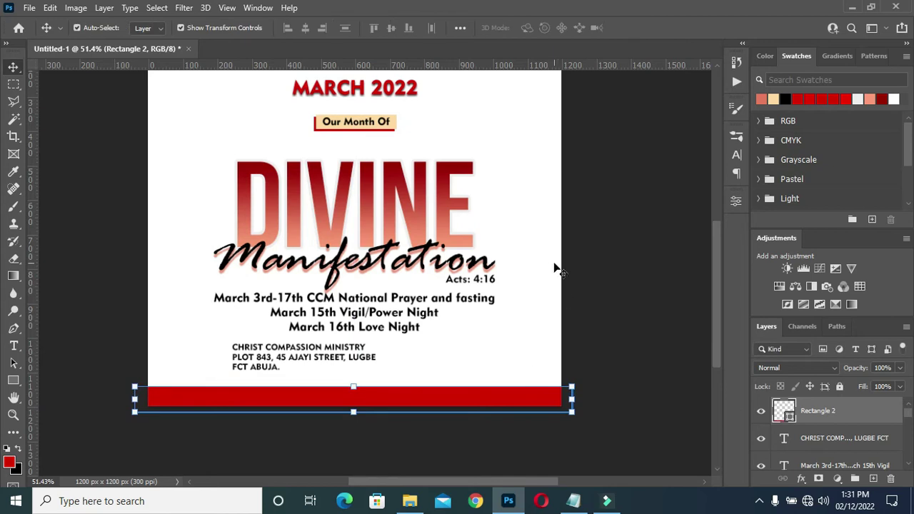
Step: Apply a reversed linear red-to-salmon Gradient Overlay at a 0° angle to the bottom bar
left_click(802, 480)
left_click(816, 433)
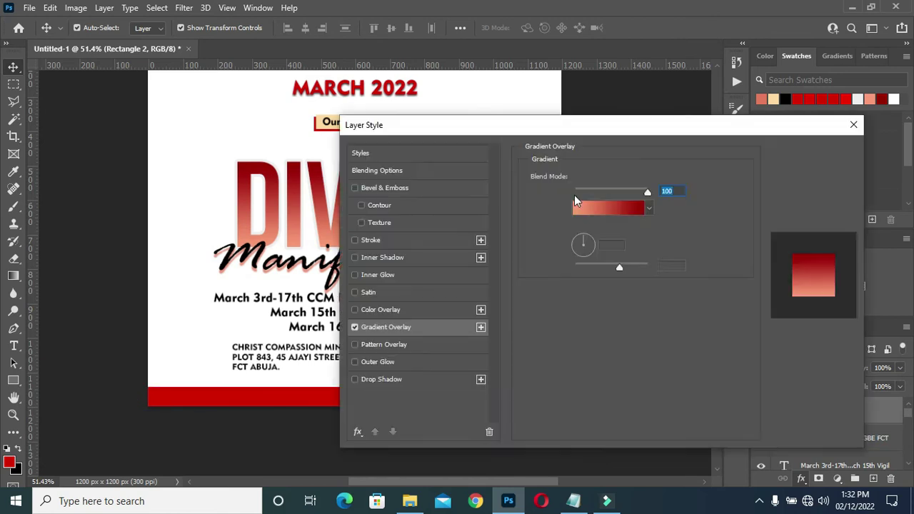
left_click_drag(584, 124, 734, 127)
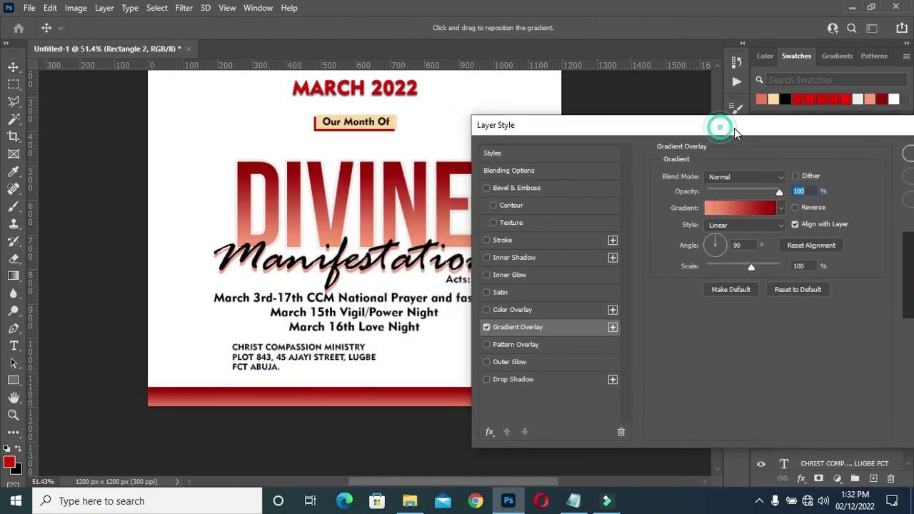
left_click(796, 207)
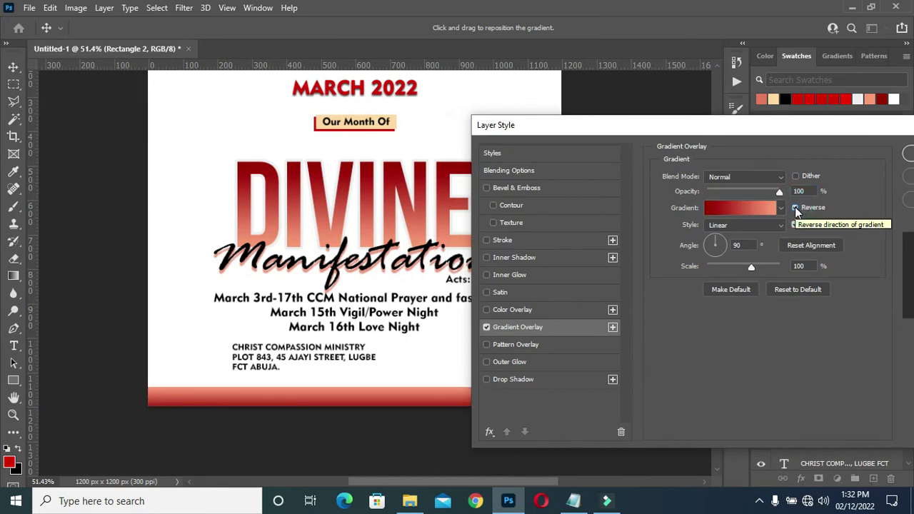
left_click(748, 245)
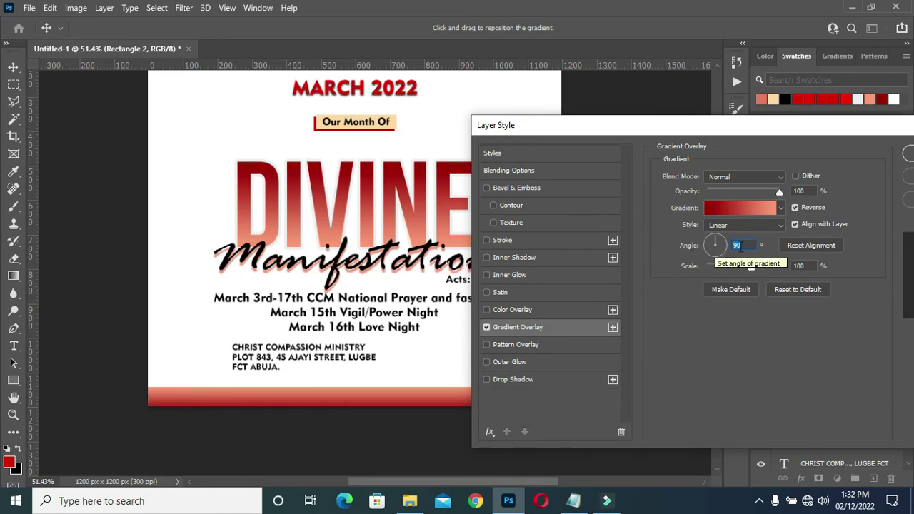
type("0")
left_click_drag(726, 139, 539, 147)
left_click(760, 171)
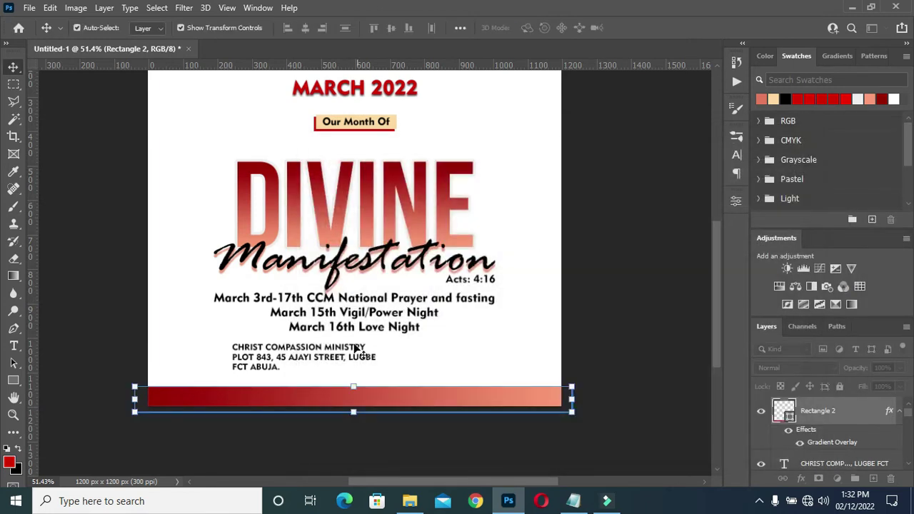
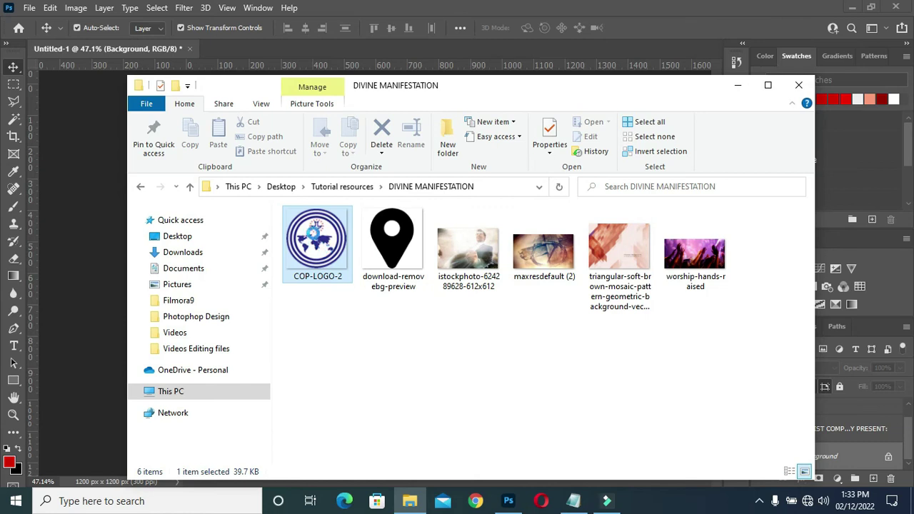
Step: Place the COP-LOGO-2 image above the Background layer and scale it down to a small emblem beside the header line
left_click_drag(325, 241, 104, 238)
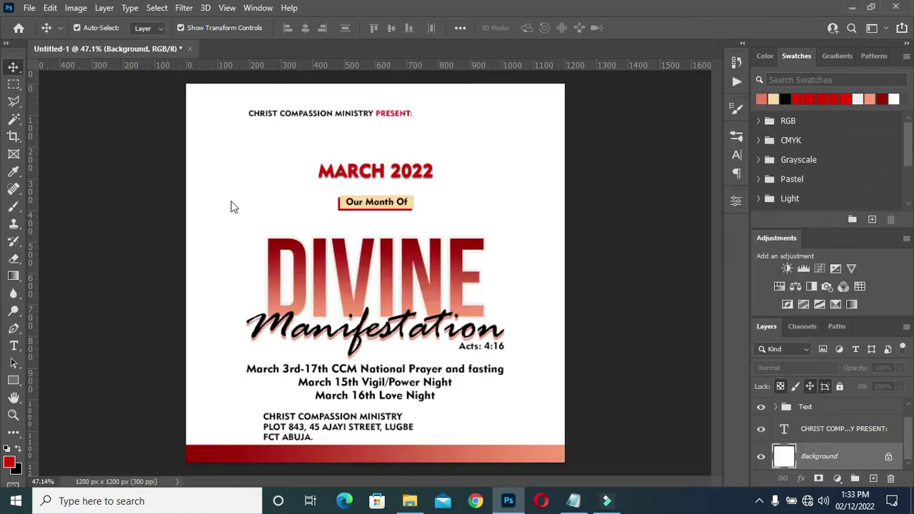
left_click_drag(477, 272, 224, 118)
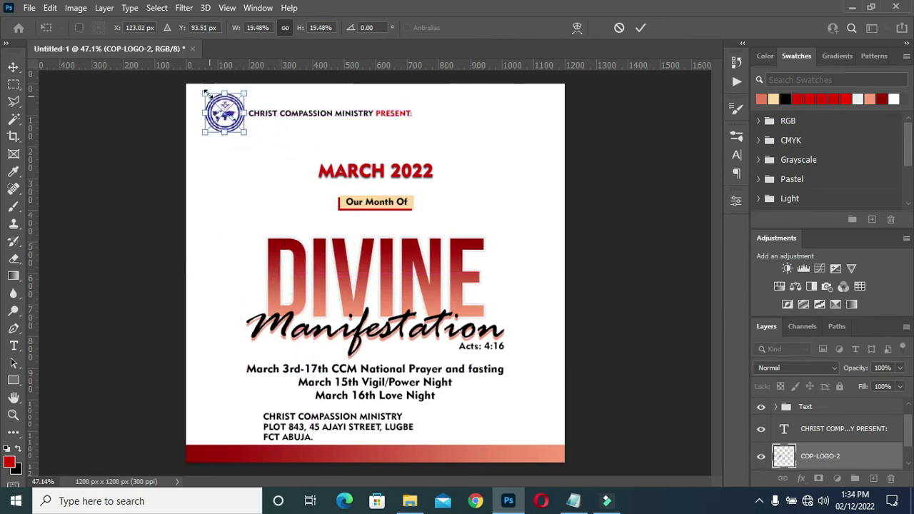
scroll(213, 94, "up", 3)
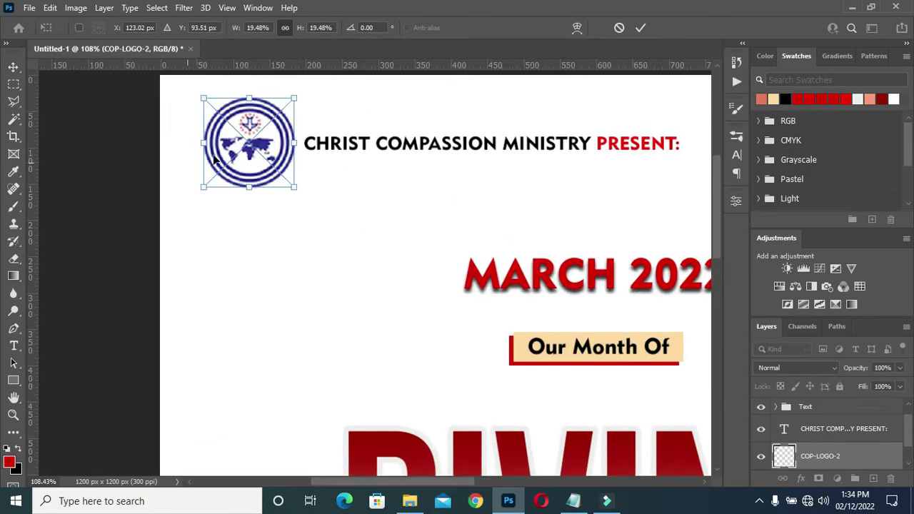
left_click_drag(249, 99, 251, 150)
key("Return")
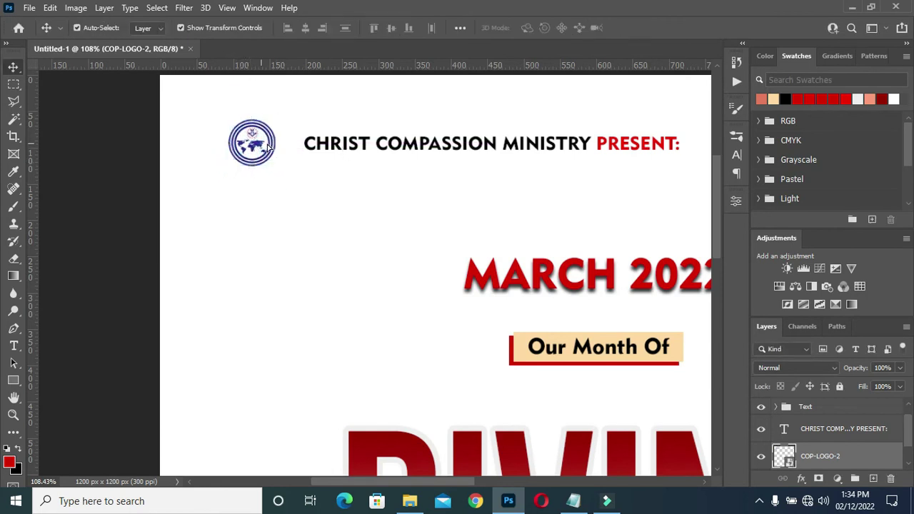
Step: Shift the logo 27 px right toward the header text and enlarge it slightly
scroll(336, 147, "down", 3)
left_click_drag(293, 128, 302, 128)
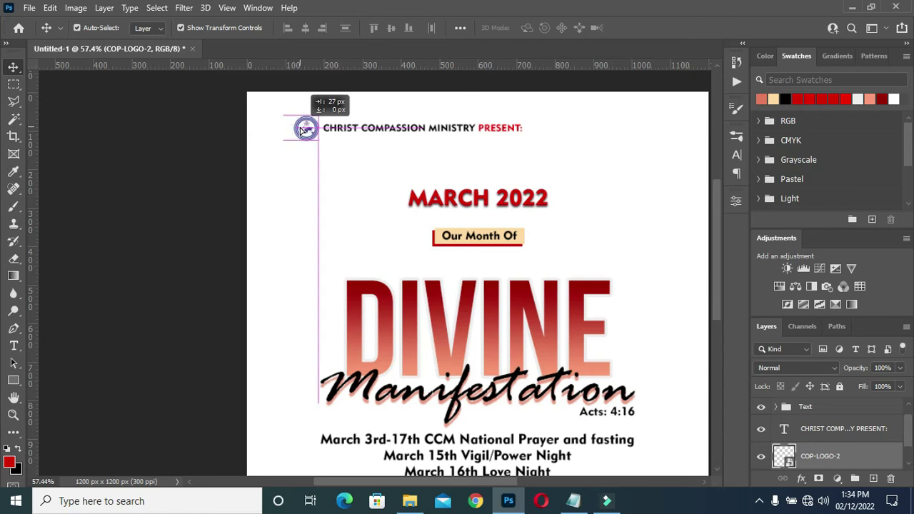
scroll(296, 159, "down", 1)
scroll(226, 108, "up", 1)
scroll(227, 107, "up", 1)
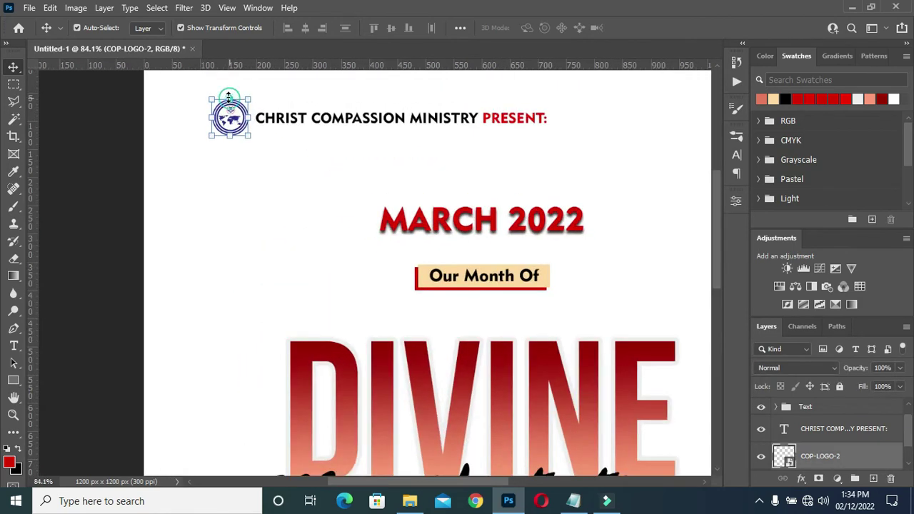
key("ctrl+t")
left_click(114, 149)
scroll(543, 354, "down", 2)
left_click(542, 353)
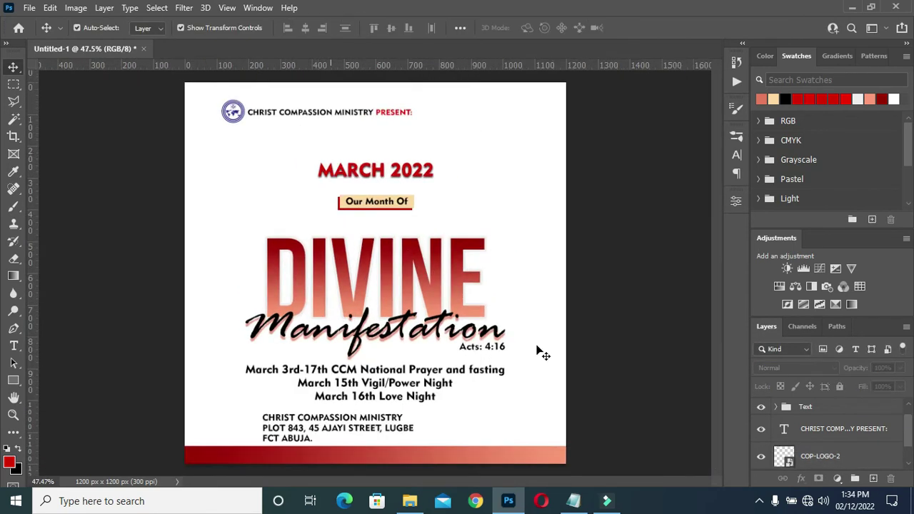
Step: Place the triangular soft-brown mosaic image directly above the Background layer and scale it to 69.15% to cover the canvas
scroll(514, 271, "down", 1)
scroll(521, 219, "up", 2)
scroll(786, 436, "down", 1)
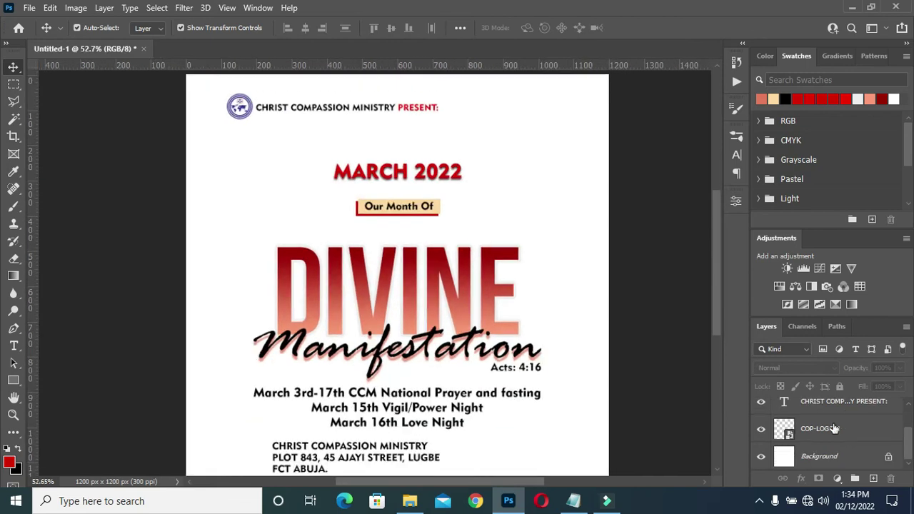
left_click(837, 457)
left_click(410, 501)
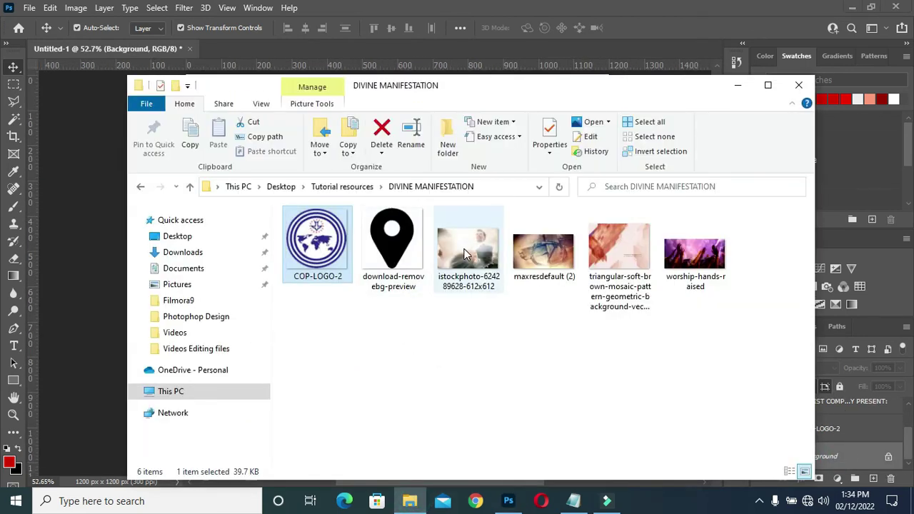
left_click(622, 263)
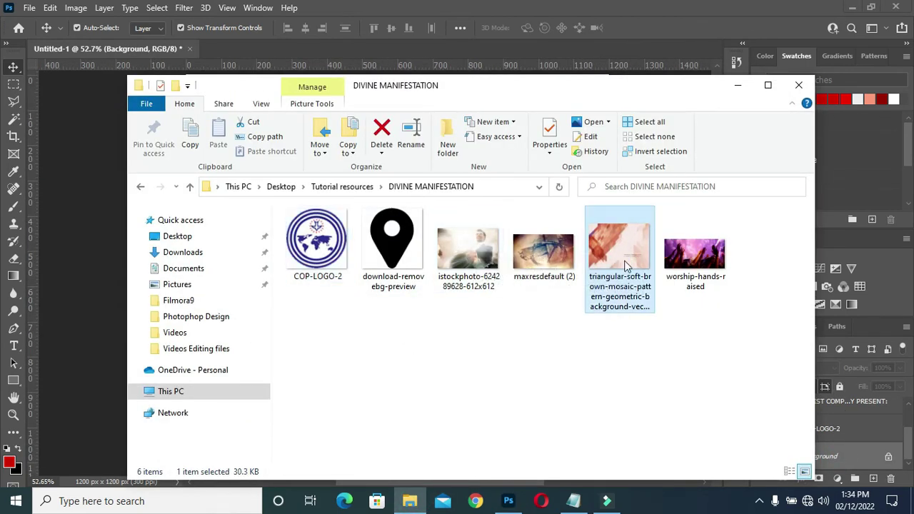
left_click_drag(630, 257, 247, 262)
left_click_drag(375, 147, 377, 105)
left_click_drag(375, 438, 375, 465)
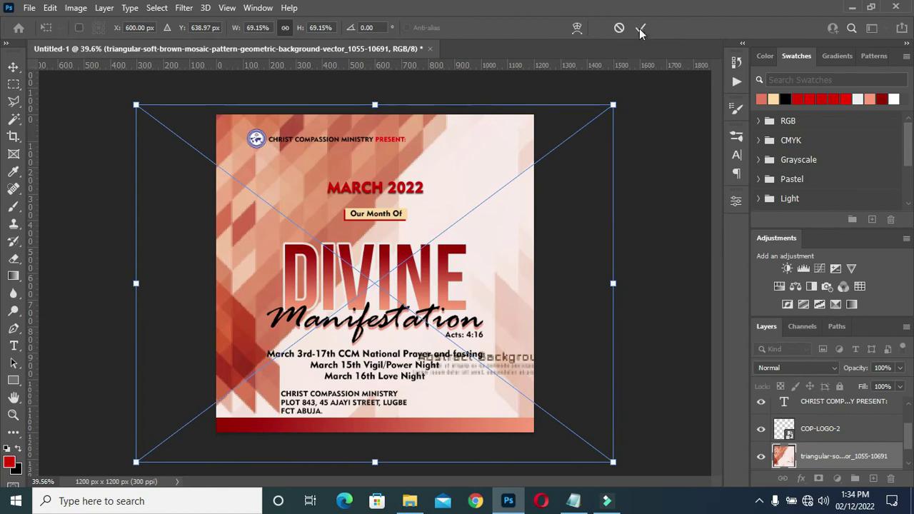
key("Return")
Step: Apply a Gaussian Blur with a 37.4 px radius to the mosaic background image
scroll(268, 86, "up", 2)
left_click(184, 7)
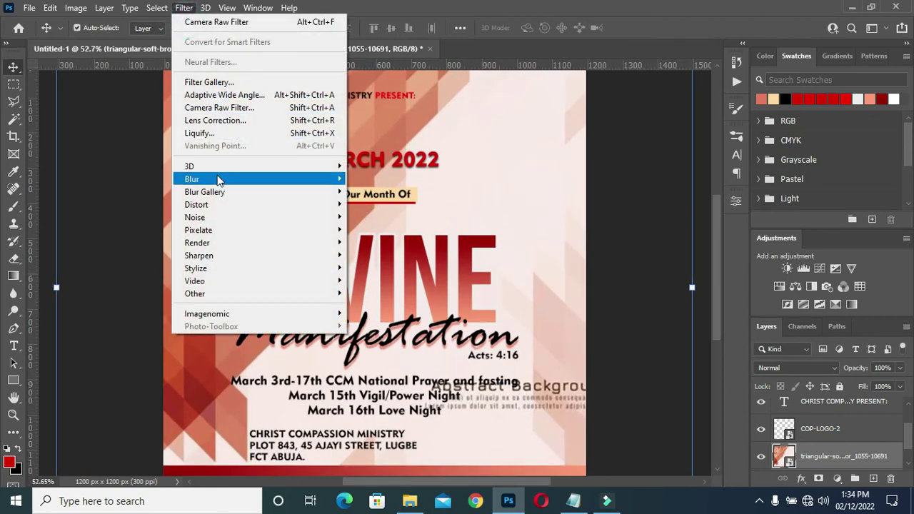
mouse_move(217, 180)
left_click(378, 229)
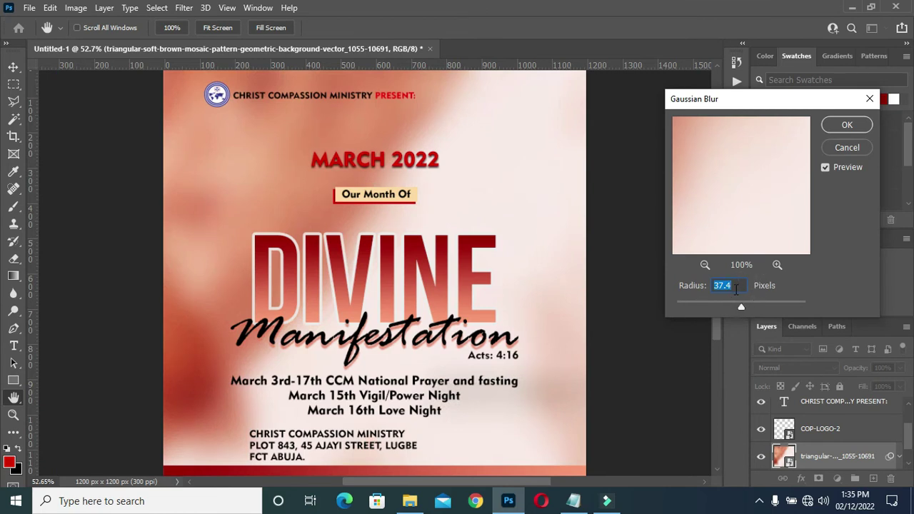
left_click(840, 131)
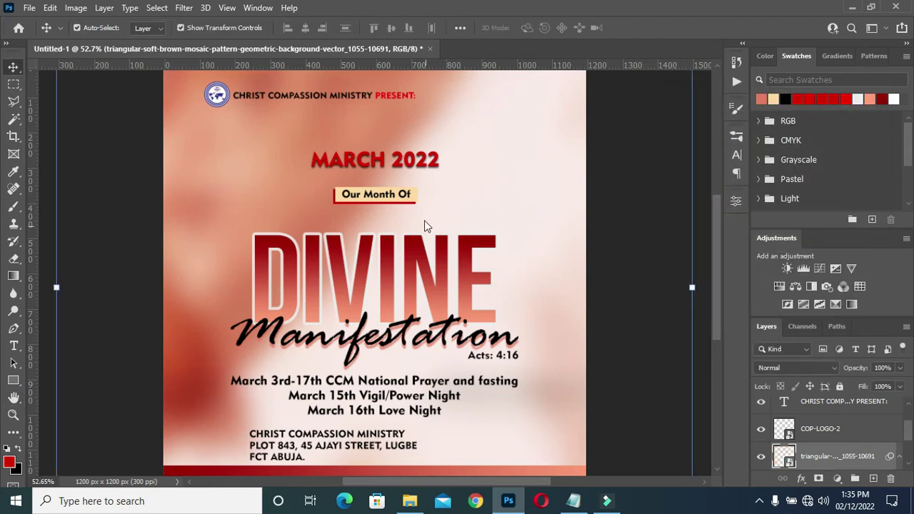
scroll(424, 225, "down", 2)
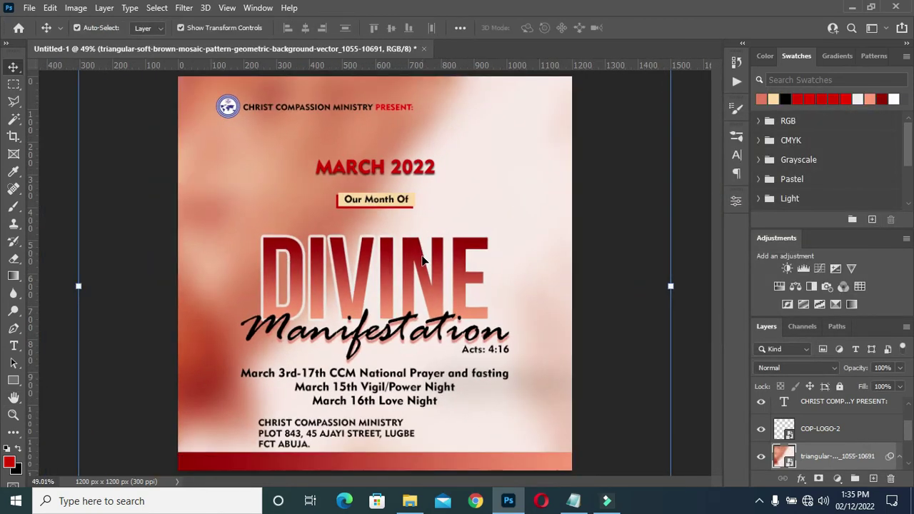
scroll(382, 269, "up", 2)
scroll(382, 268, "down", 2)
scroll(443, 273, "down", 2)
left_click(613, 218)
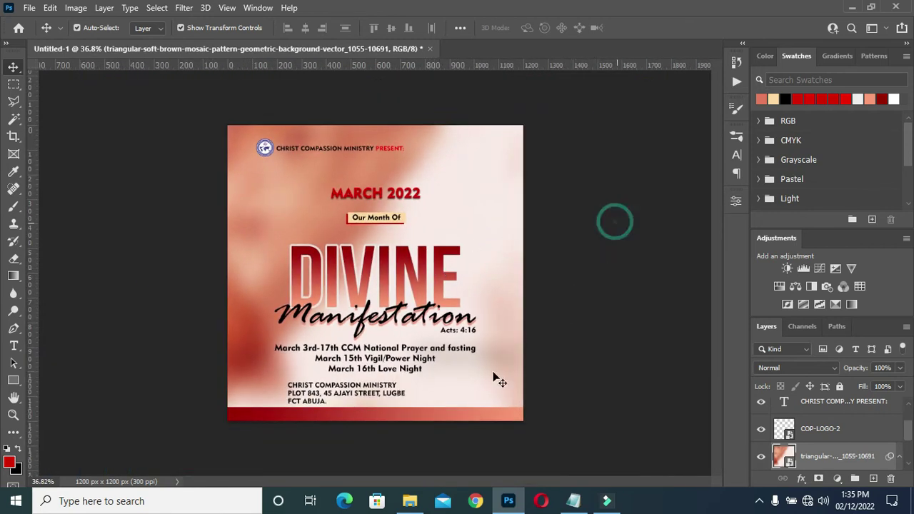
scroll(309, 384, "up", 1)
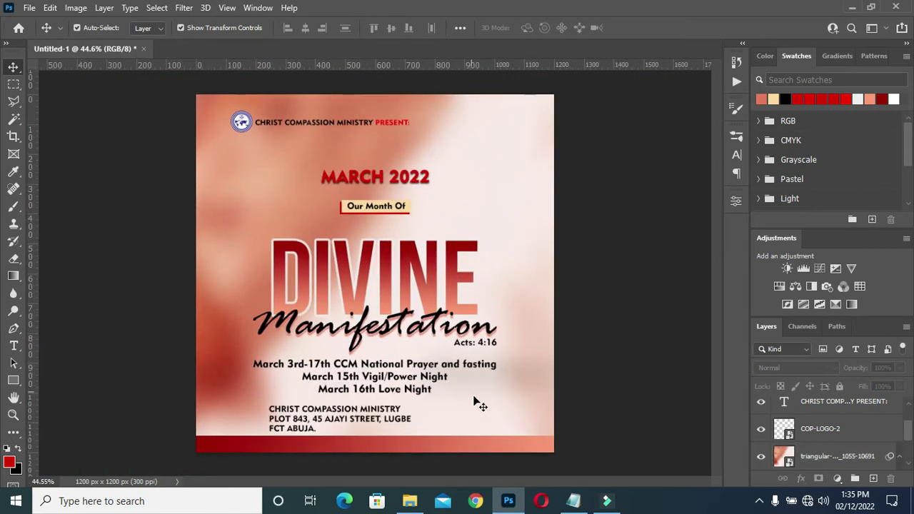
left_click(409, 500)
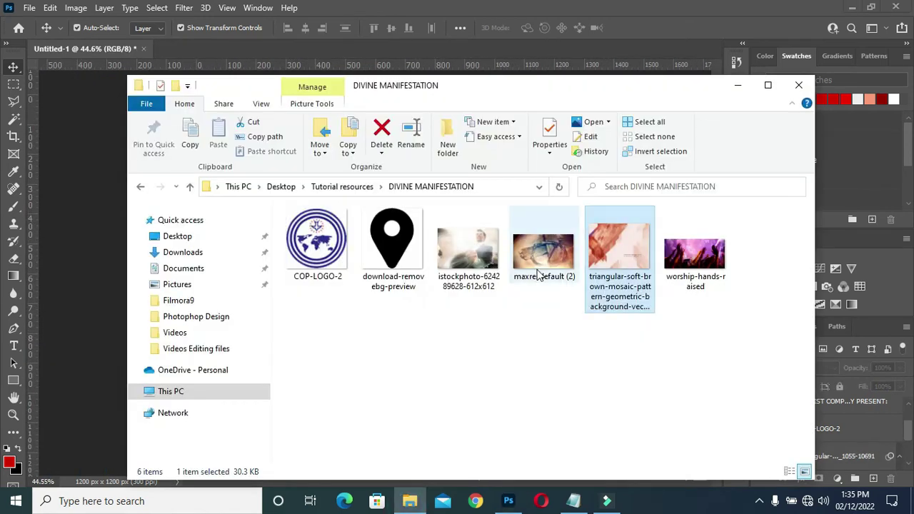
left_click(479, 261)
left_click_drag(480, 263, 104, 354)
left_click_drag(470, 206, 471, 207)
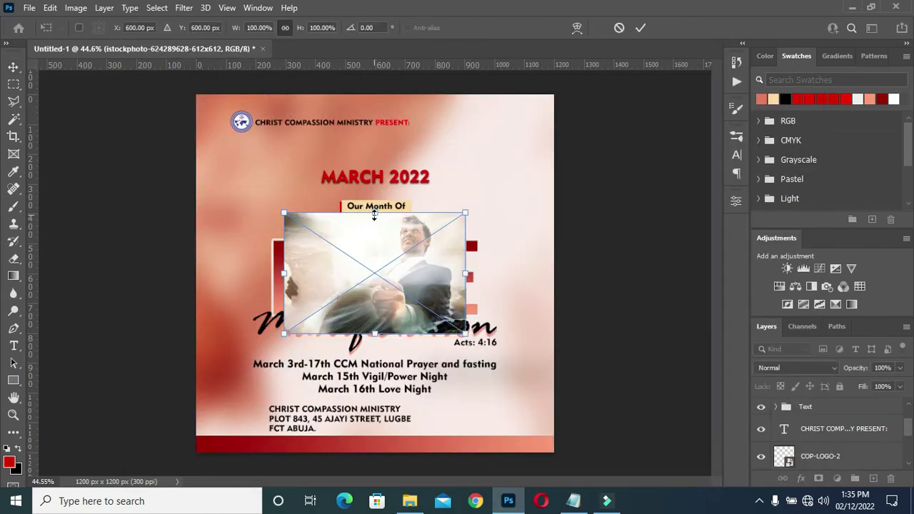
left_click_drag(454, 160, 494, 163)
left_click(641, 27)
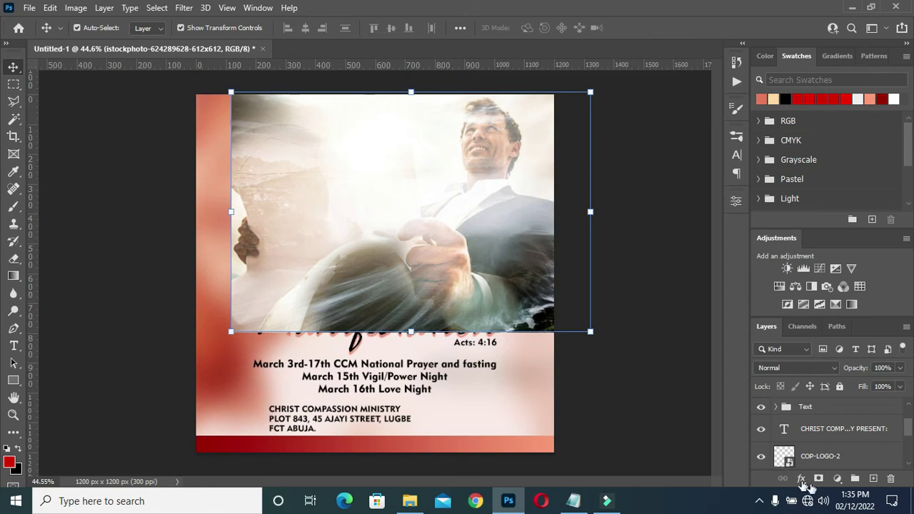
Step: Add a layer mask to the man's photo and set the Gradient tool's starting colour stop to black
scroll(822, 457, "up", 2)
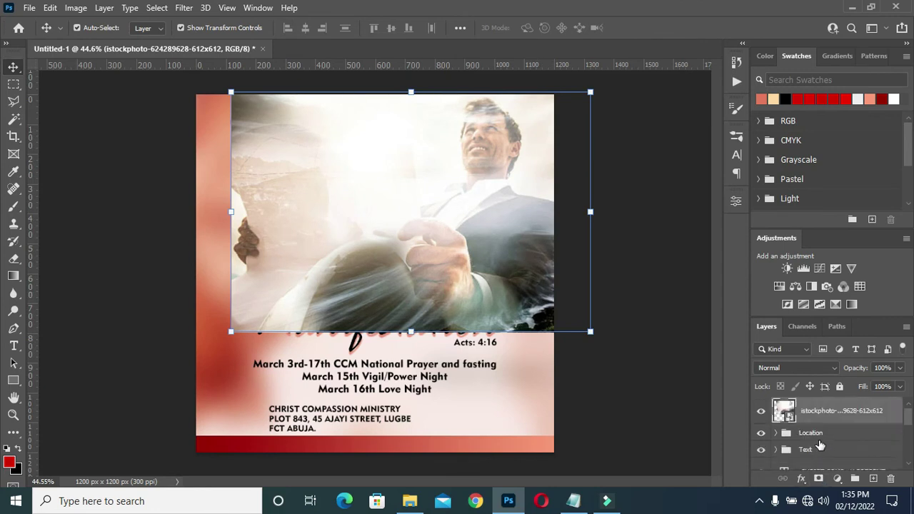
left_click(820, 478)
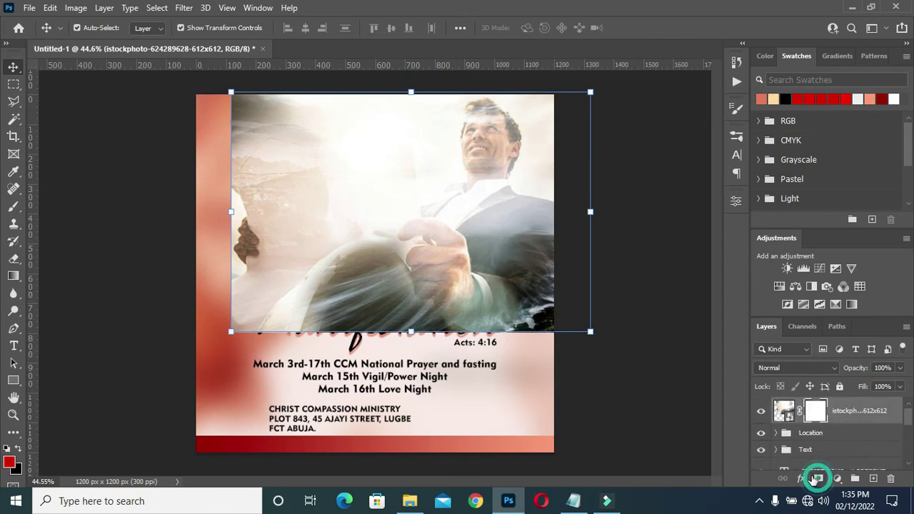
left_click(13, 276)
left_click(100, 29)
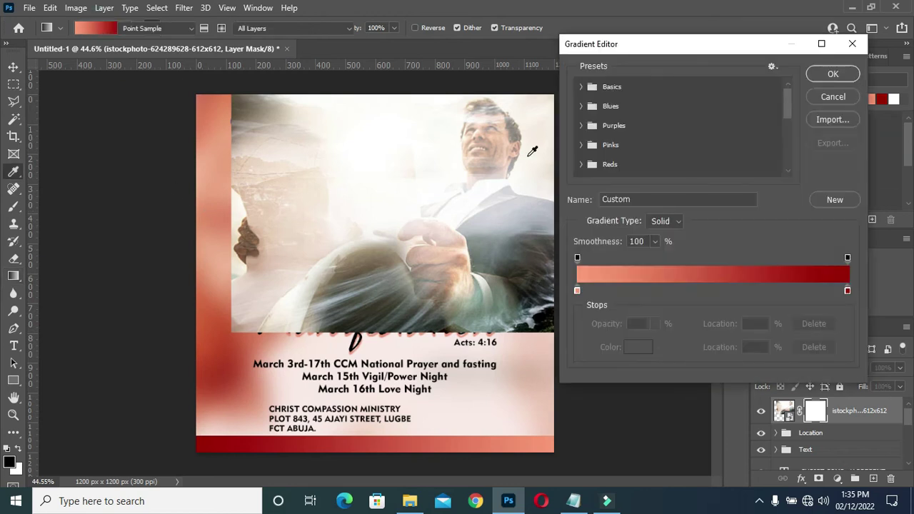
left_click(577, 290)
left_click(638, 349)
left_click_drag(581, 292, 560, 321)
left_click(884, 145)
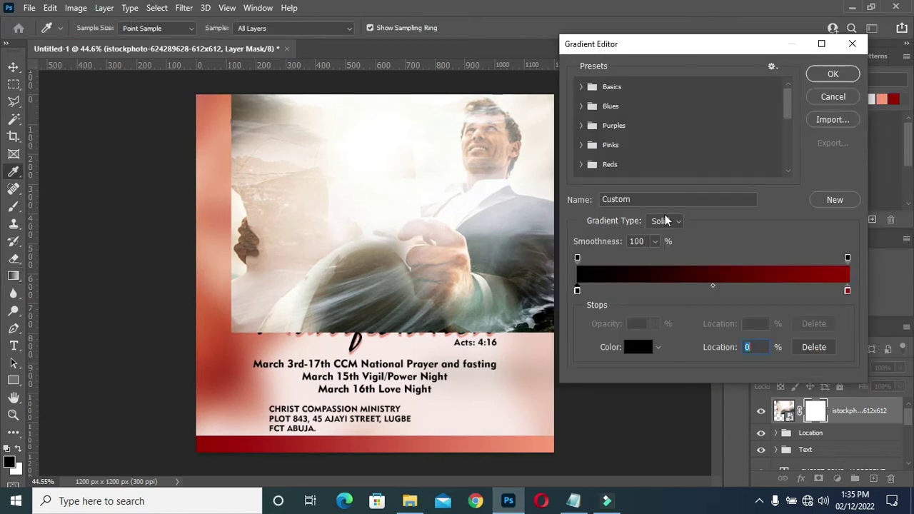
Step: Set the gradient's end colour stop to white and the end opacity to 0%
left_click(848, 292)
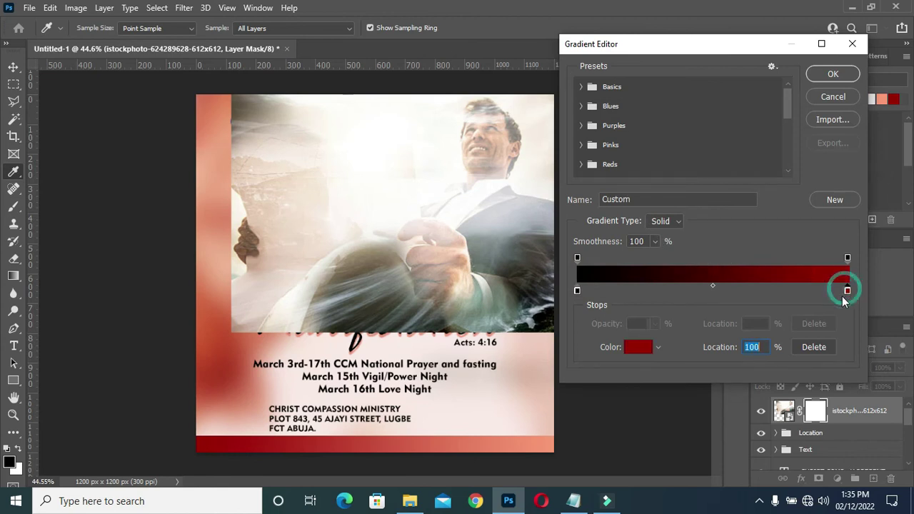
left_click(639, 348)
left_click_drag(711, 160, 560, 151)
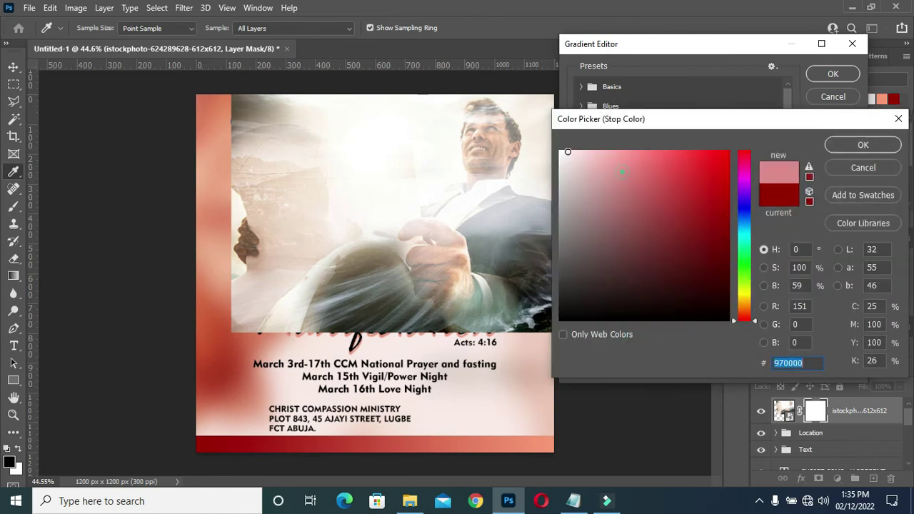
left_click(872, 145)
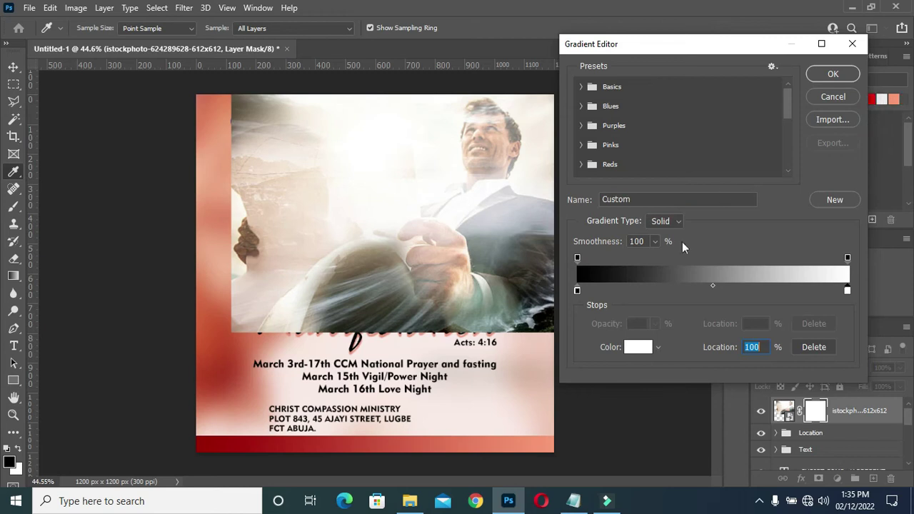
left_click(848, 257)
left_click(848, 257)
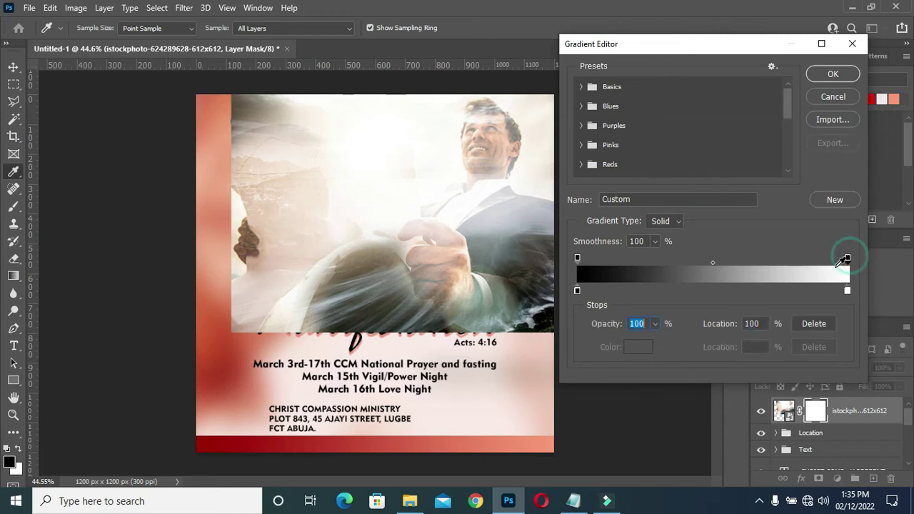
double_click(636, 324)
type("0")
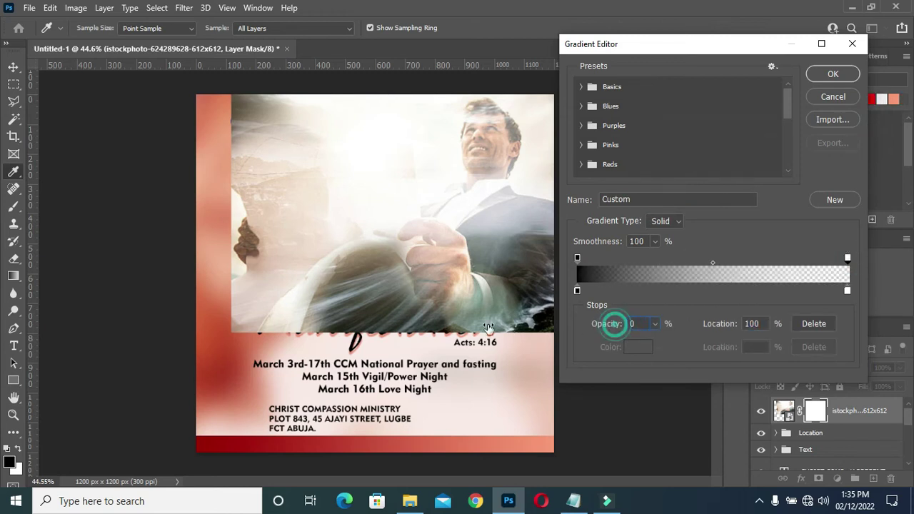
left_click(833, 74)
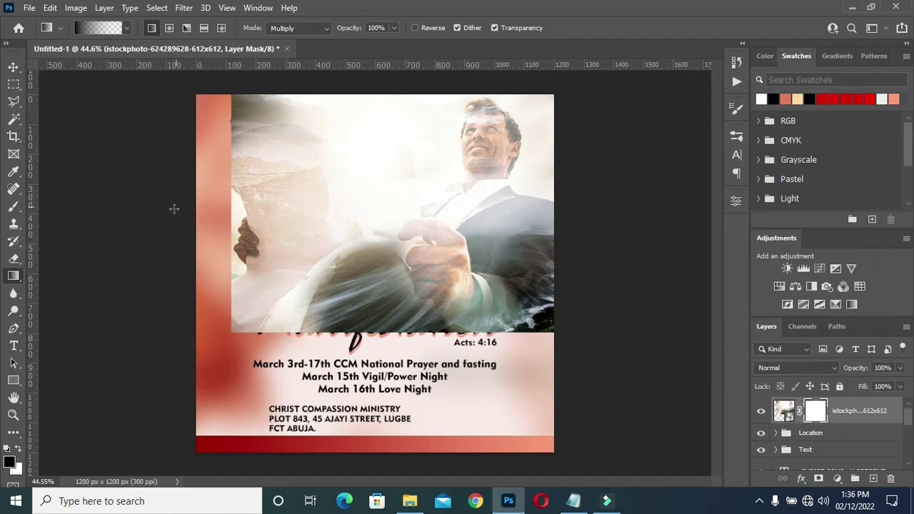
Step: Draw gradients on the photo's layer mask to fade out its left side, bottom edge and upper-left corner
left_click_drag(211, 201, 332, 215)
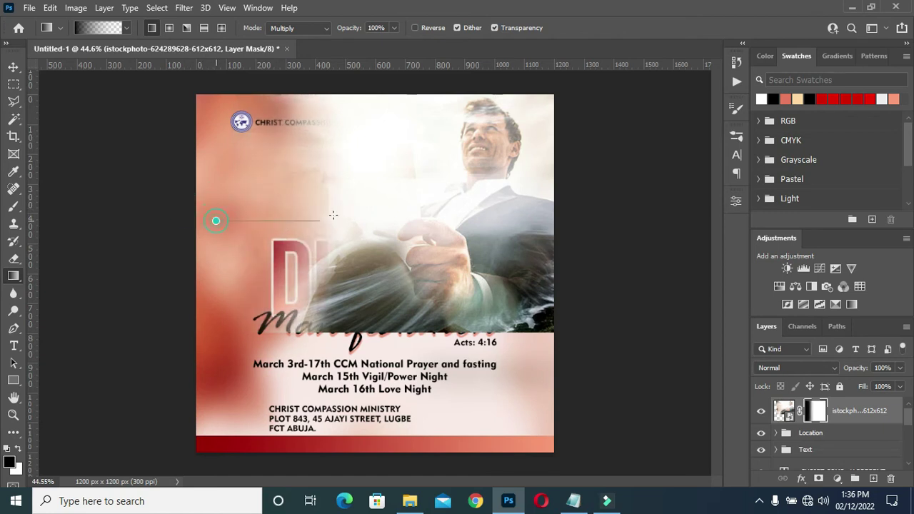
left_click_drag(396, 342, 424, 250)
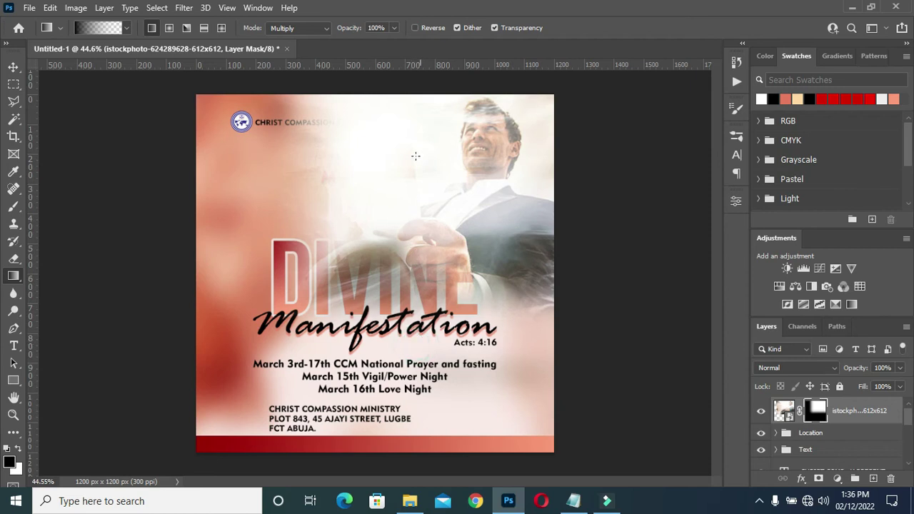
left_click_drag(270, 167, 281, 135)
Step: Set the man's photo layer to the Multiply blend mode and lower its opacity to 52%
key("v")
left_click(855, 411)
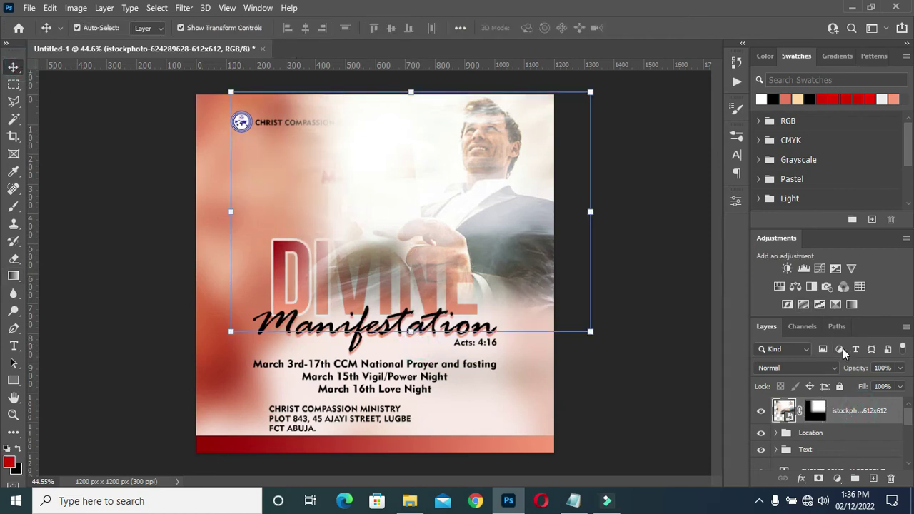
left_click(799, 368)
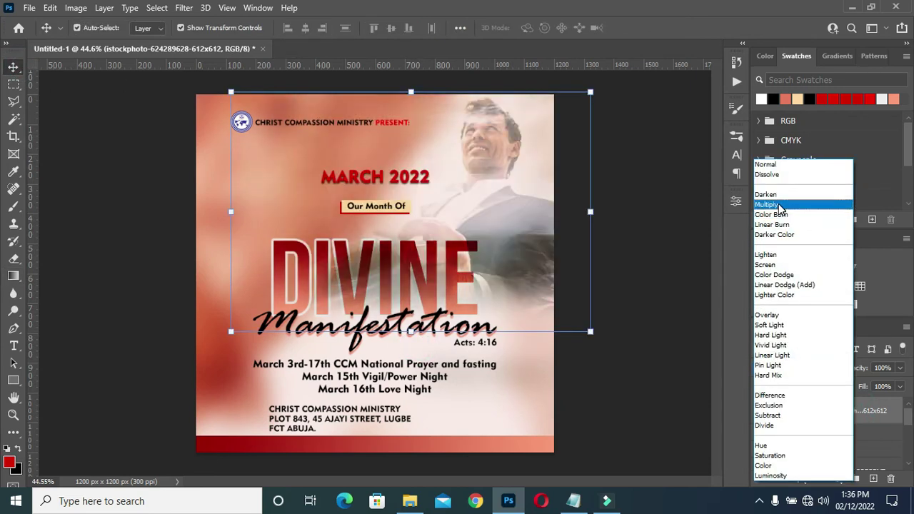
left_click(782, 206)
left_click_drag(899, 368, 836, 370)
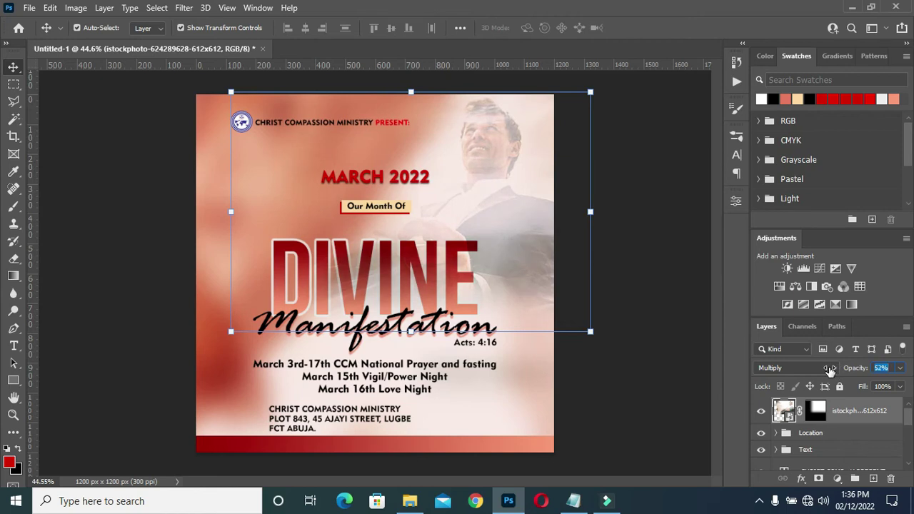
left_click(653, 279)
Step: Move the man's photo layer down the stack to sit directly above the triangular mosaic background layer
scroll(641, 274, "down", 1)
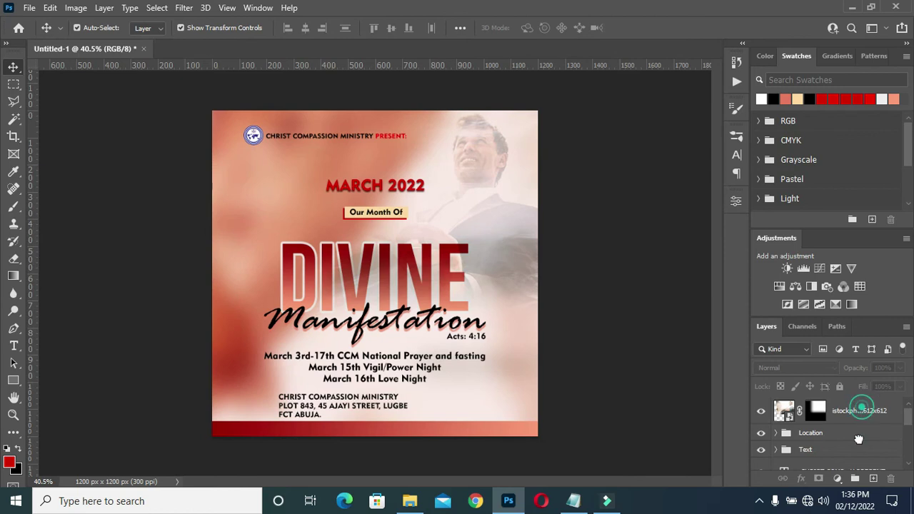
scroll(857, 429, "down", 5)
left_click_drag(851, 438, 850, 410)
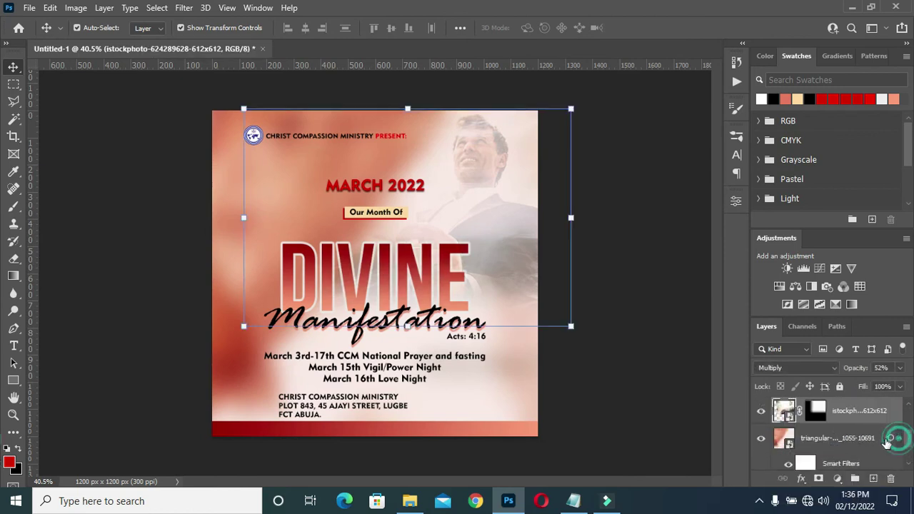
scroll(836, 431, "up", 1)
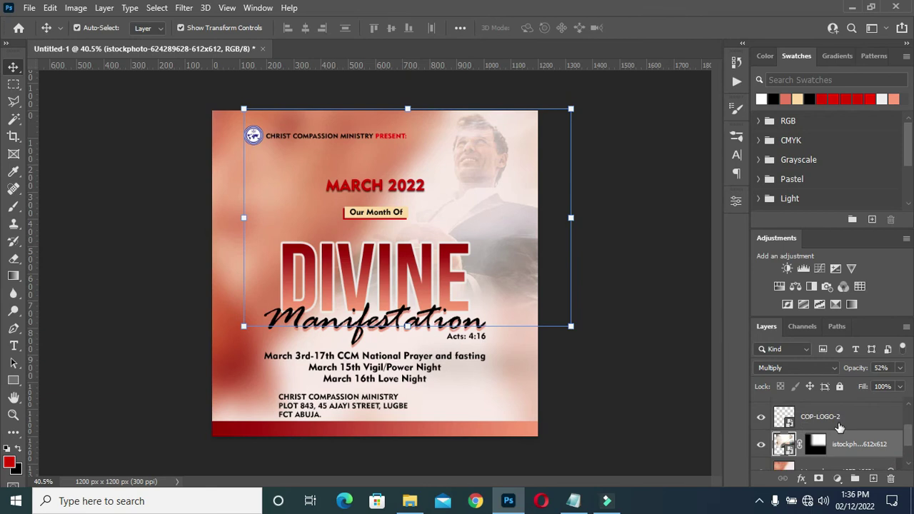
Step: Place the maxresdefault (2) crown-of-thorns image above the man's photo layer and position it over the canvas's upper left
left_click(416, 498)
left_click(541, 250)
left_click_drag(541, 250, 98, 345)
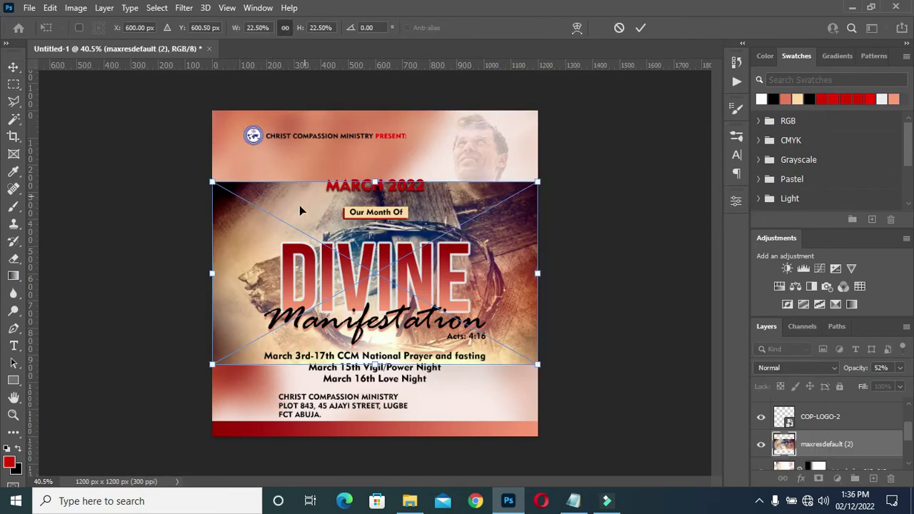
left_click_drag(299, 205, 206, 127)
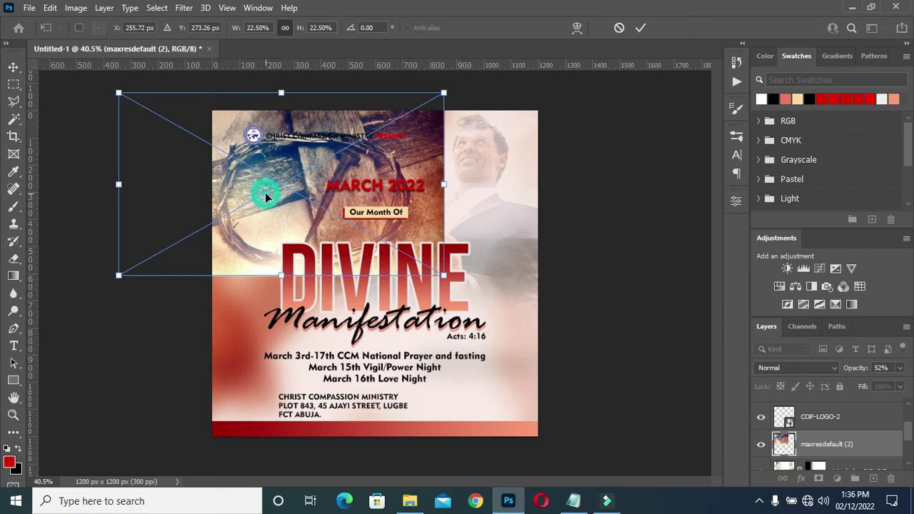
left_click_drag(265, 192, 311, 214)
left_click(641, 28)
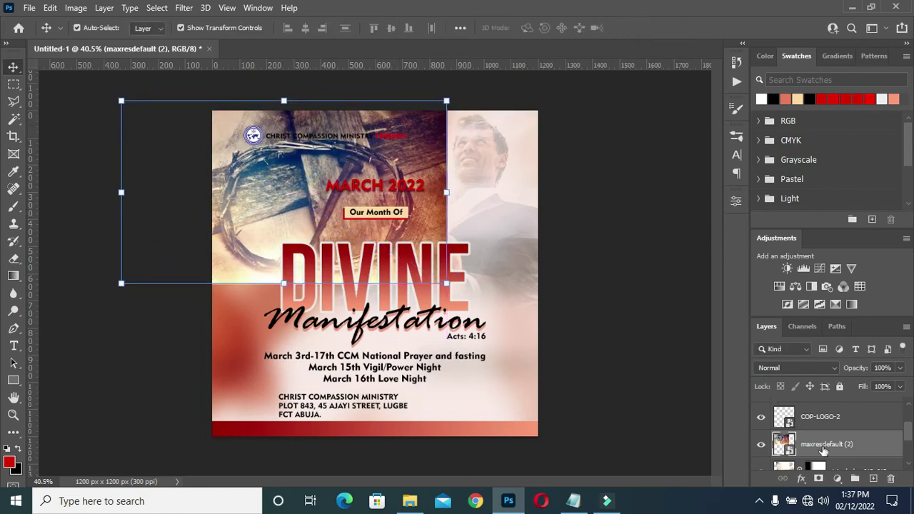
Step: Add a layer mask to the crown-of-thorns image and draw gradients to fade out its bottom and right edges
left_click(819, 478)
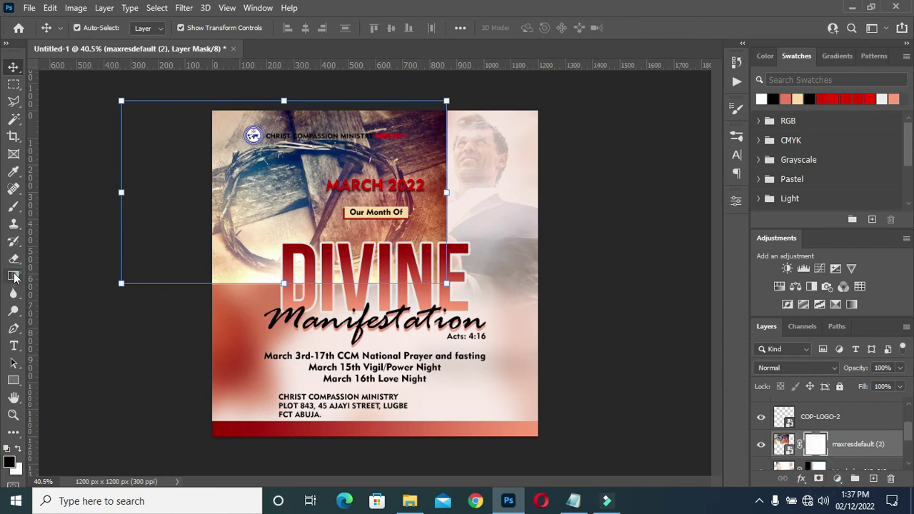
left_click(14, 278)
left_click_drag(250, 318, 250, 250)
left_click_drag(243, 321, 254, 300)
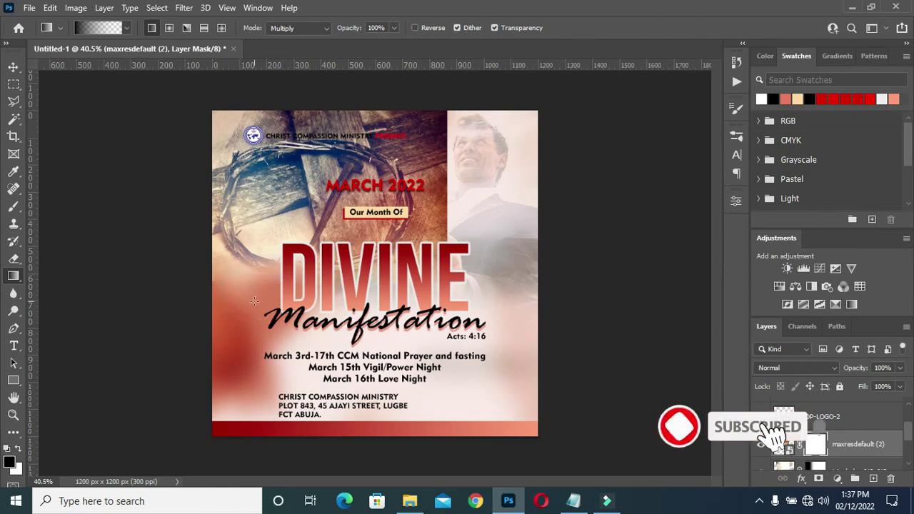
left_click_drag(407, 189, 479, 186)
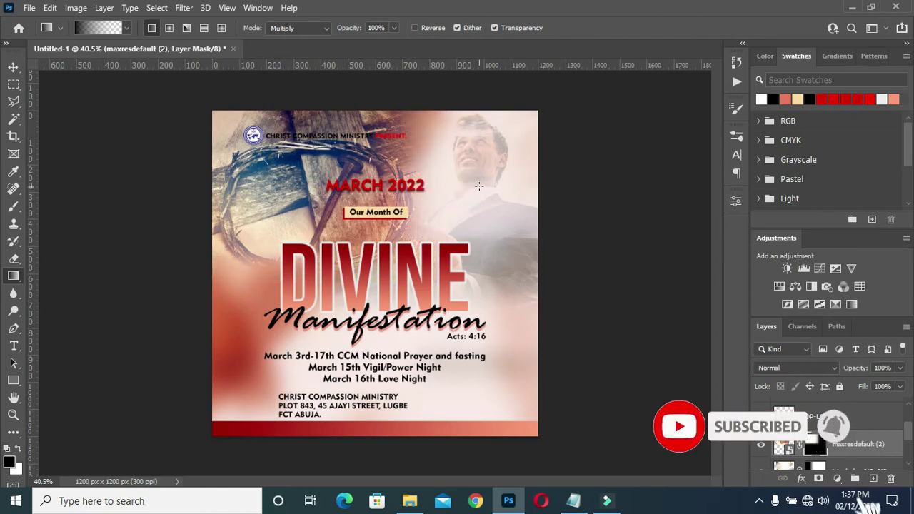
left_click_drag(400, 179, 464, 171)
left_click_drag(385, 129, 421, 129)
Step: Set the crown-of-thorns image layer to the Multiply blend mode and lower its opacity to 42%
left_click(14, 66)
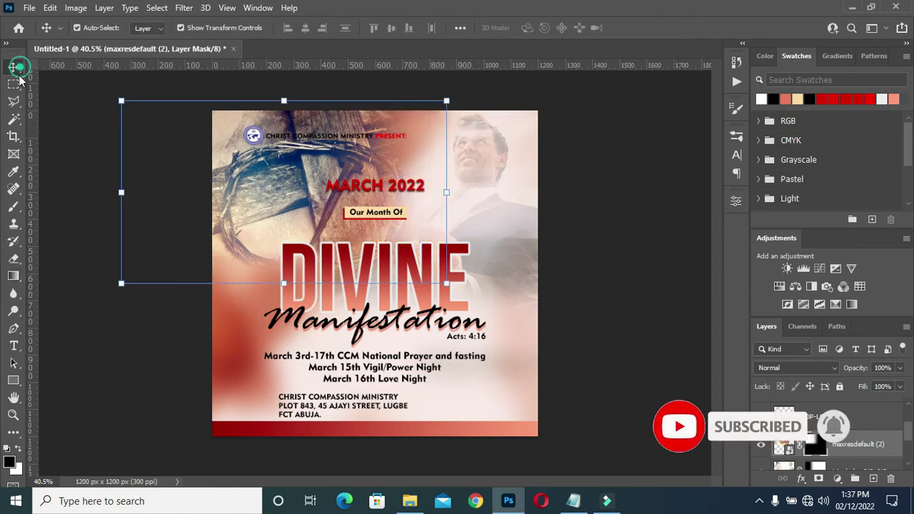
left_click(784, 447)
left_click(805, 367)
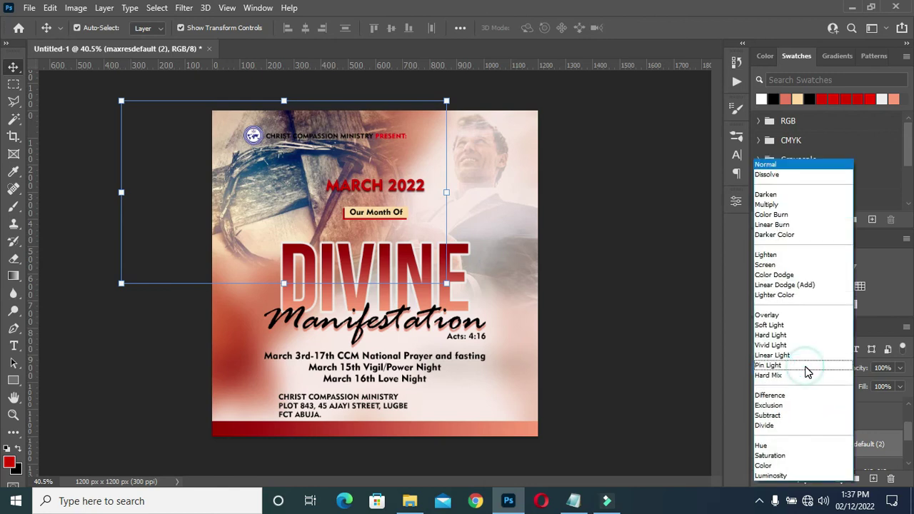
left_click(782, 205)
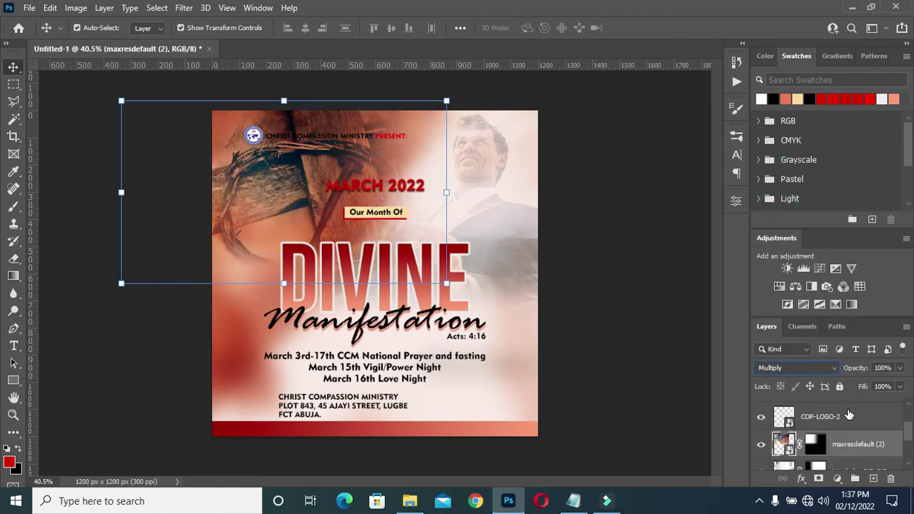
left_click_drag(868, 373, 825, 375)
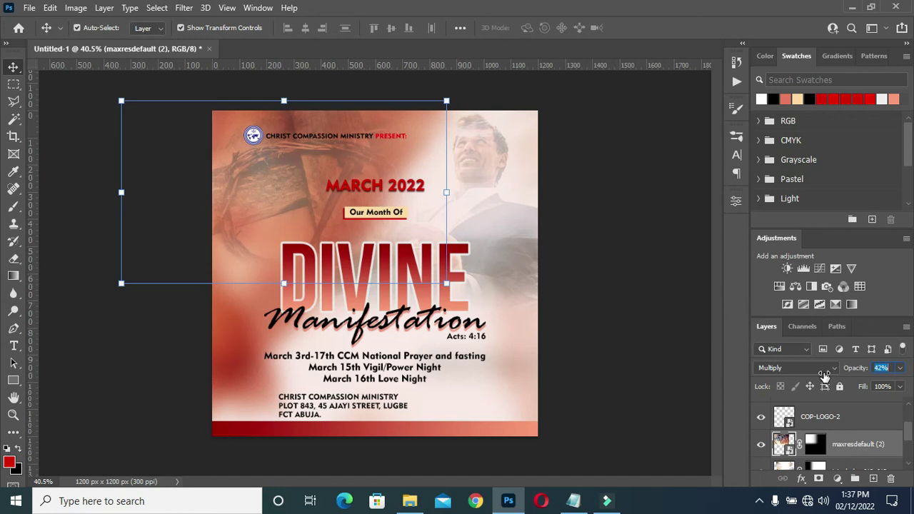
left_click(605, 270)
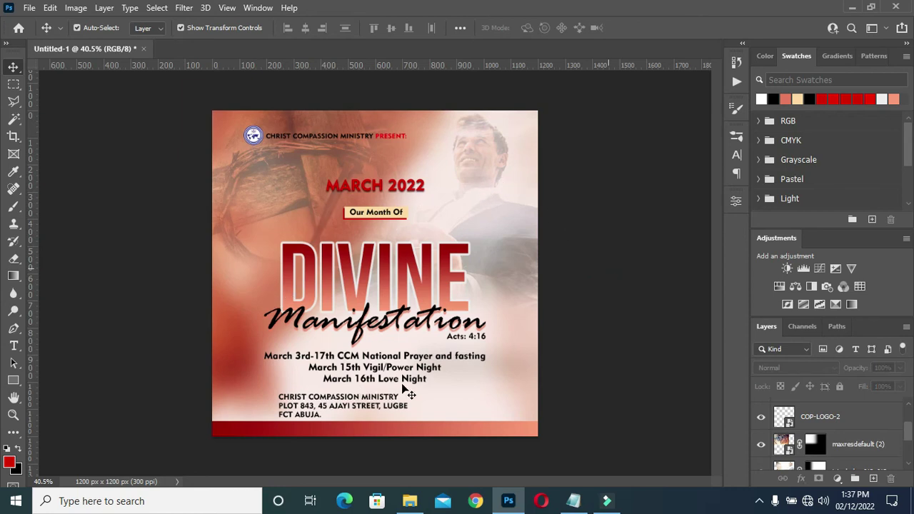
Step: Place the worship-hands-raised image and move its layer directly below the COP-LOGO-2 layer
left_click(410, 501)
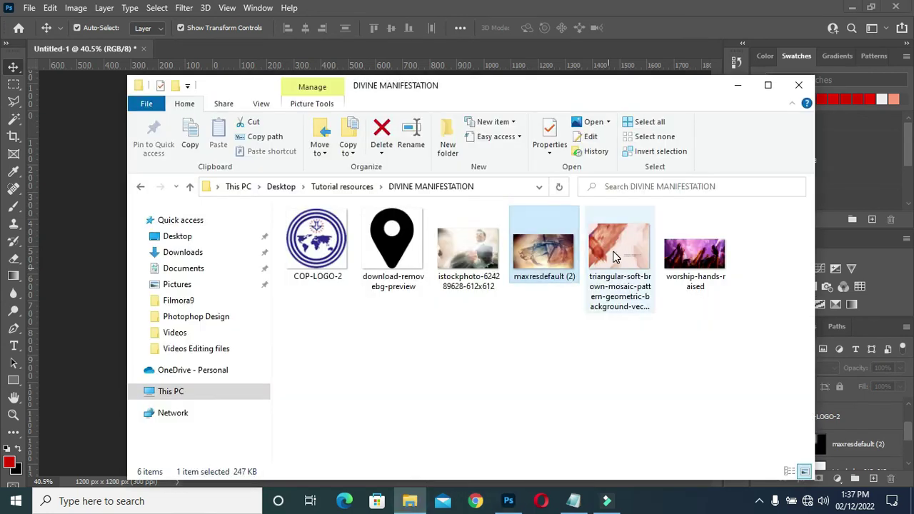
left_click(697, 254)
left_click_drag(697, 254, 177, 335)
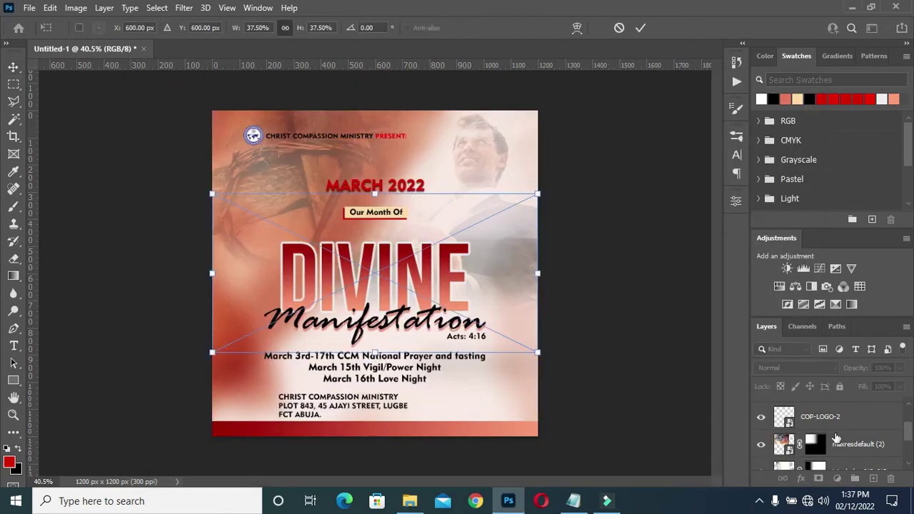
key("Return")
left_click_drag(843, 427, 829, 445)
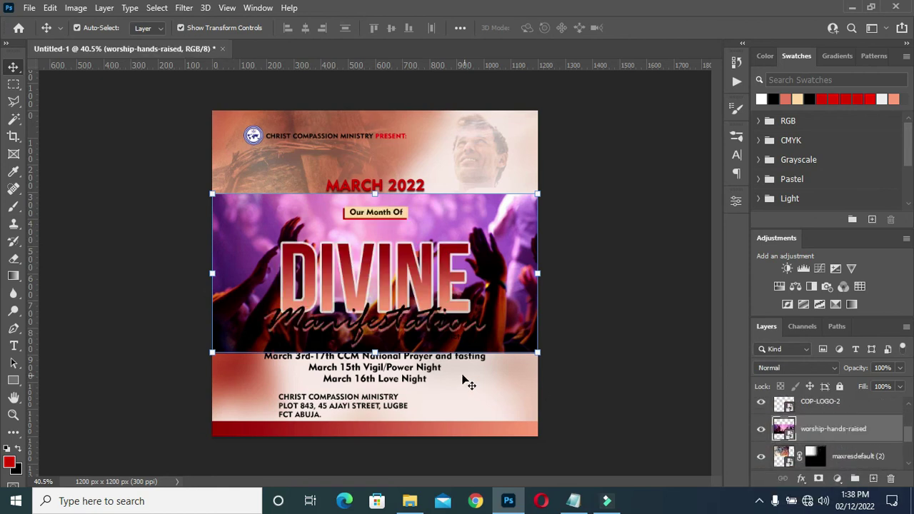
Step: Enlarge the worship-hands-raised image to 44.60% and position it across the lower part of the canvas
left_click_drag(480, 218, 499, 319)
left_click_drag(385, 291, 386, 261)
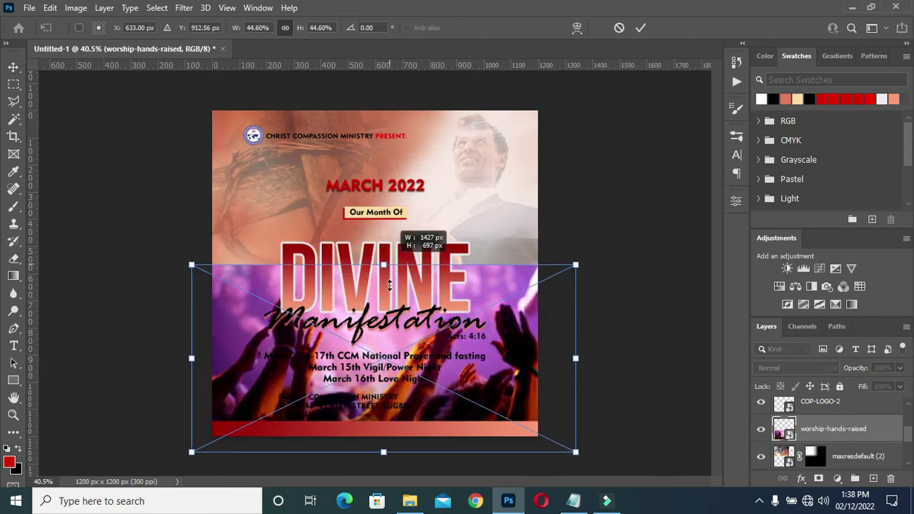
left_click_drag(495, 357, 490, 377)
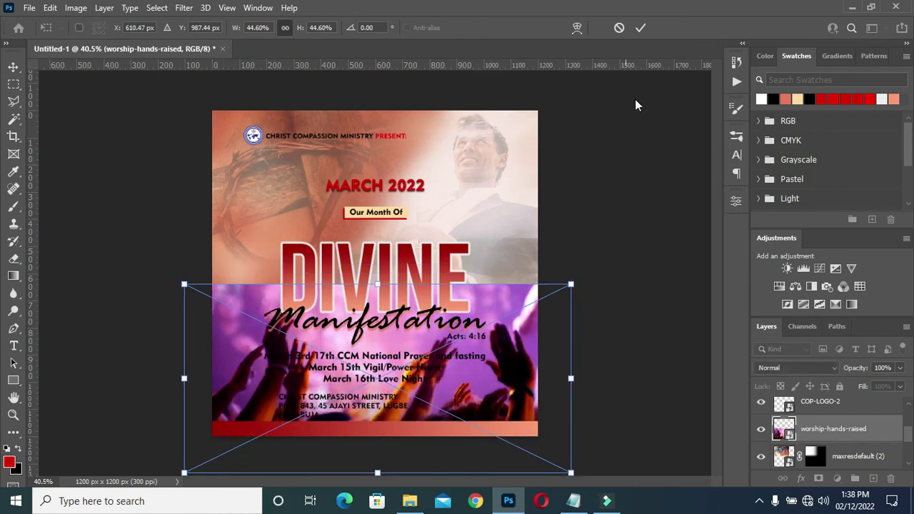
left_click(641, 29)
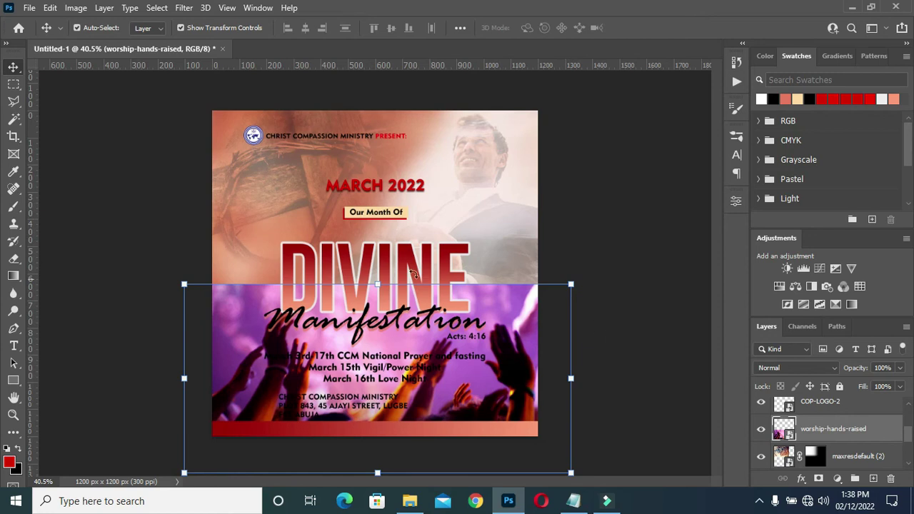
Step: Add a layer mask to the worship-hands-raised image and draw gradients to fade out its top edge
left_click(818, 478)
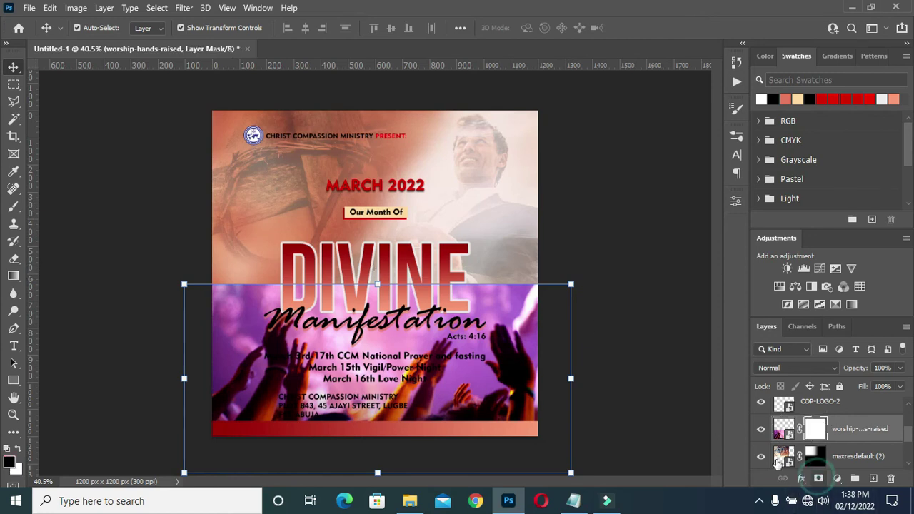
left_click(13, 276)
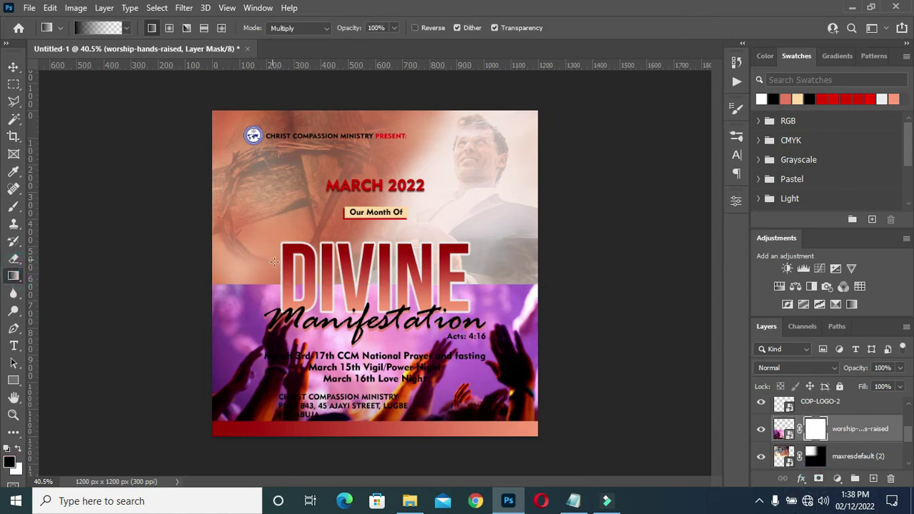
left_click_drag(264, 264, 260, 336)
left_click_drag(260, 270, 261, 347)
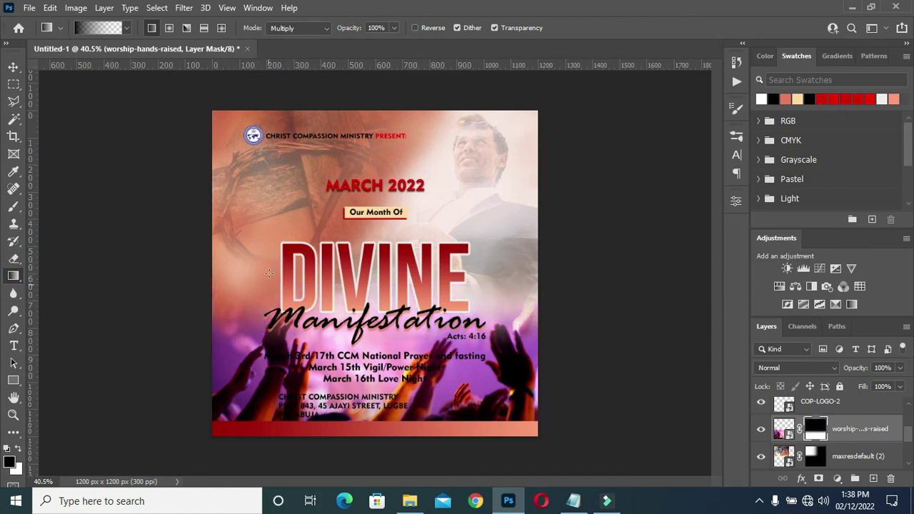
Step: Lower the worship-hands-raised layer's opacity to 15%
left_click(13, 68)
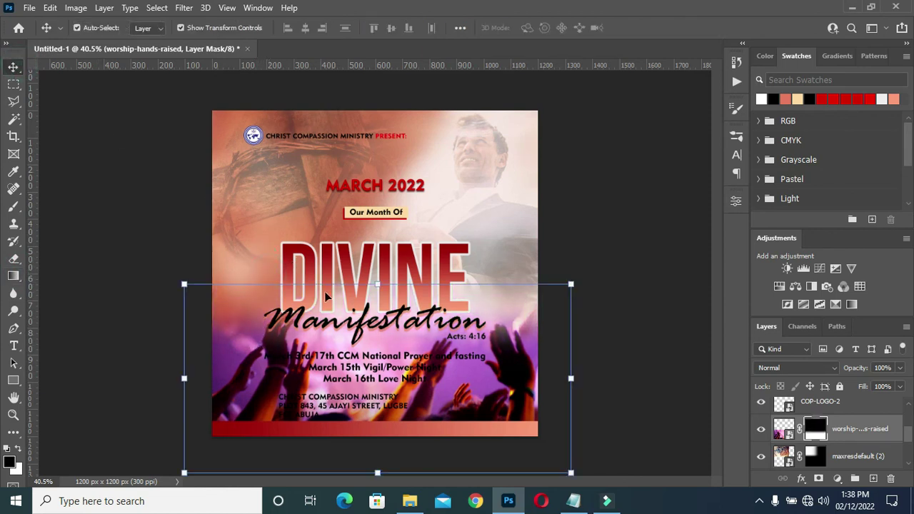
left_click_drag(857, 368, 809, 377)
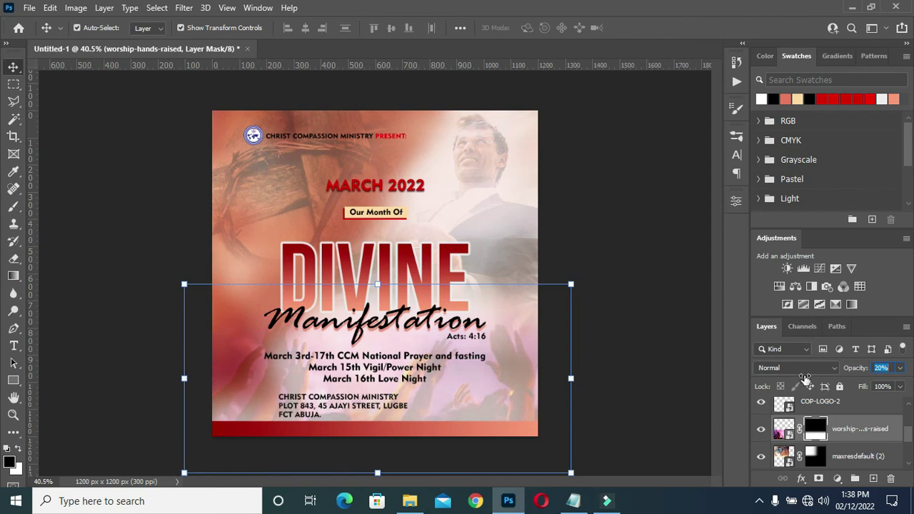
left_click(857, 368)
left_click_drag(857, 368, 854, 373)
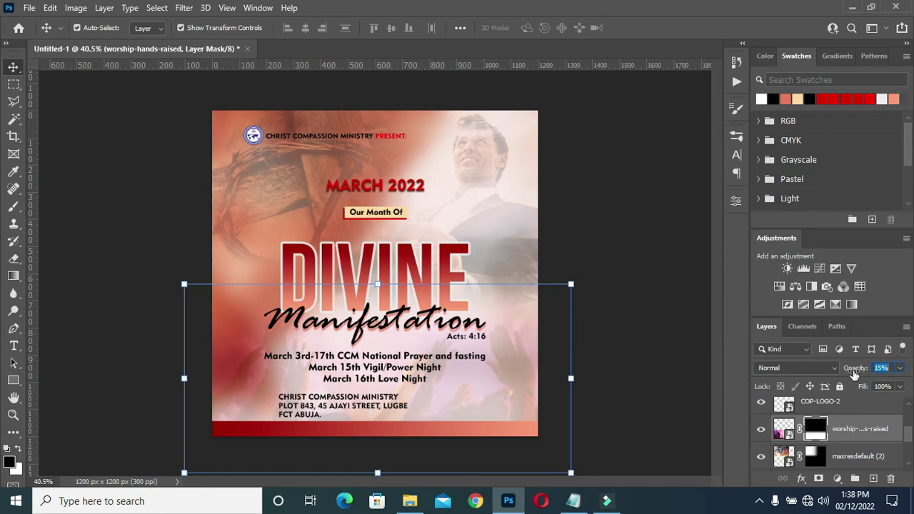
left_click(652, 314)
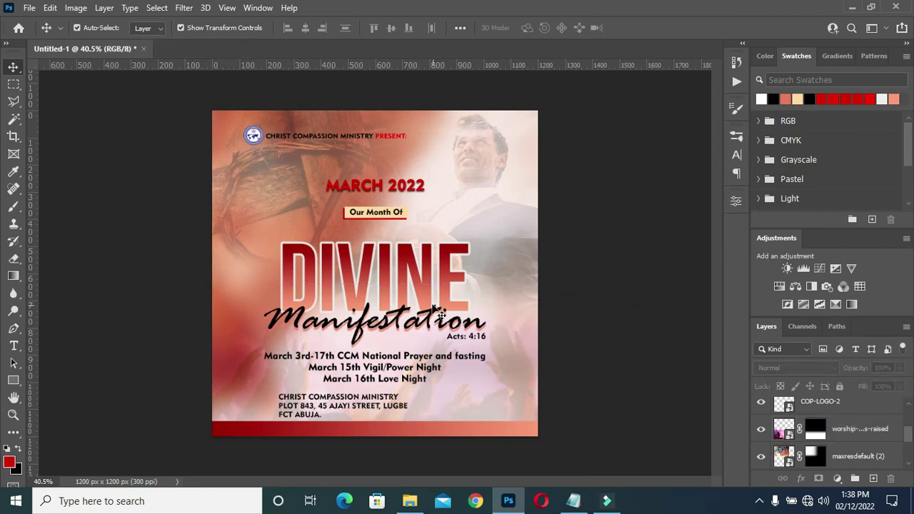
Step: Group the layers from worship-hands-raised down to the triangular mosaic image and name the group Background
left_click(858, 428)
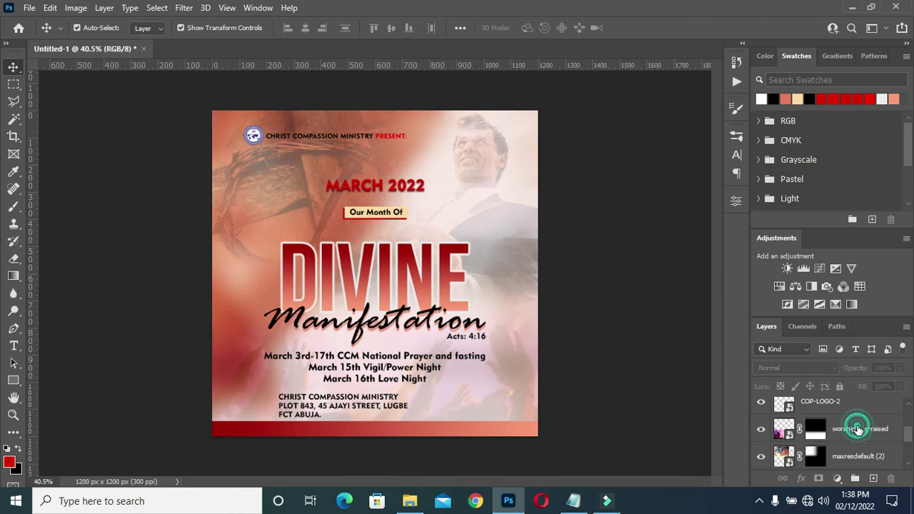
scroll(858, 429, "down", 3)
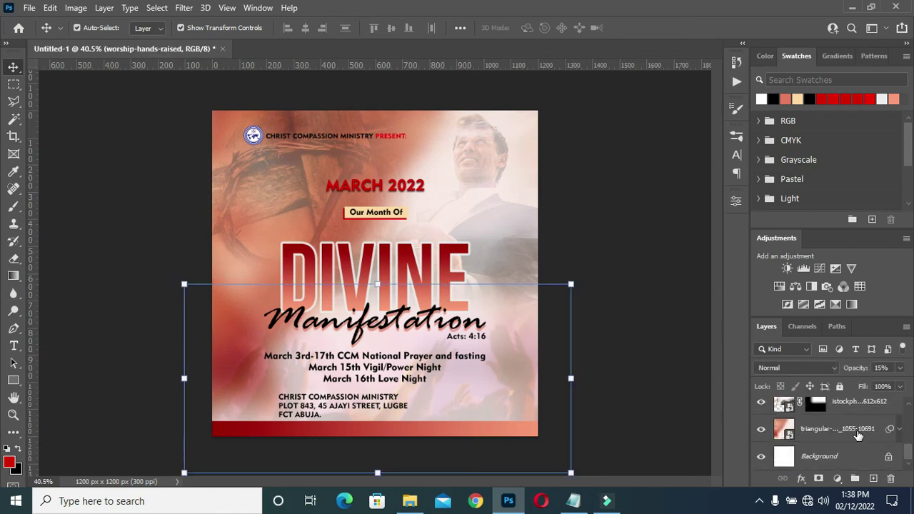
left_click(858, 434, "shift")
left_click(855, 478)
double_click(809, 433)
type("Background")
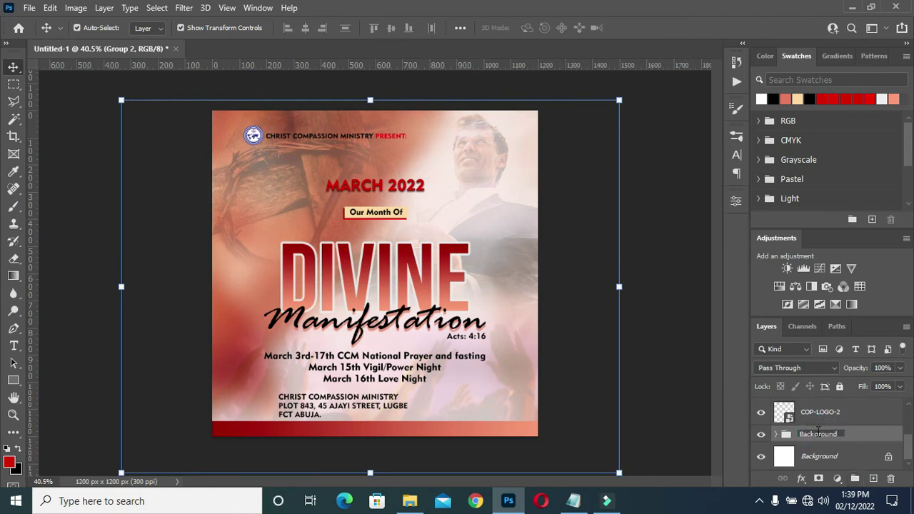
key("Return")
Step: Group the COP-LOGO-2 layer with the ministry header text layer and name the group Church
left_click(841, 410)
scroll(844, 413, "up", 1)
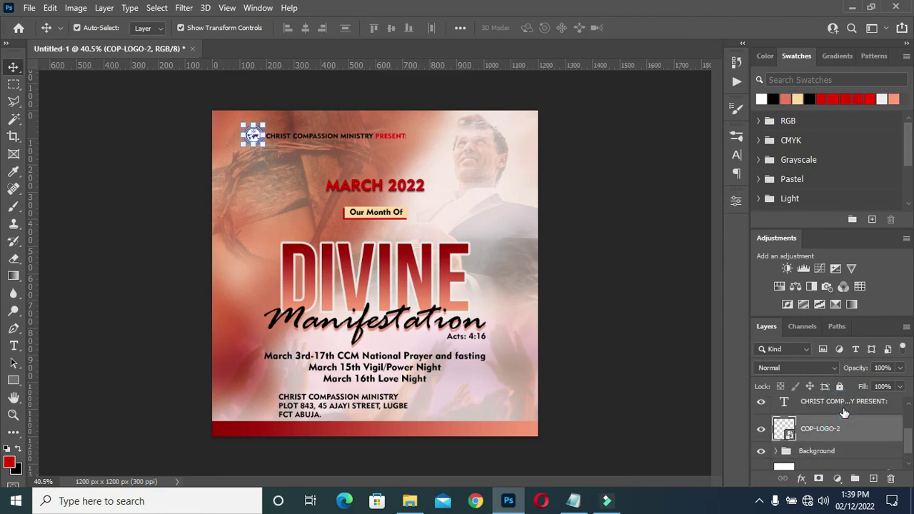
left_click(845, 402, "ctrl")
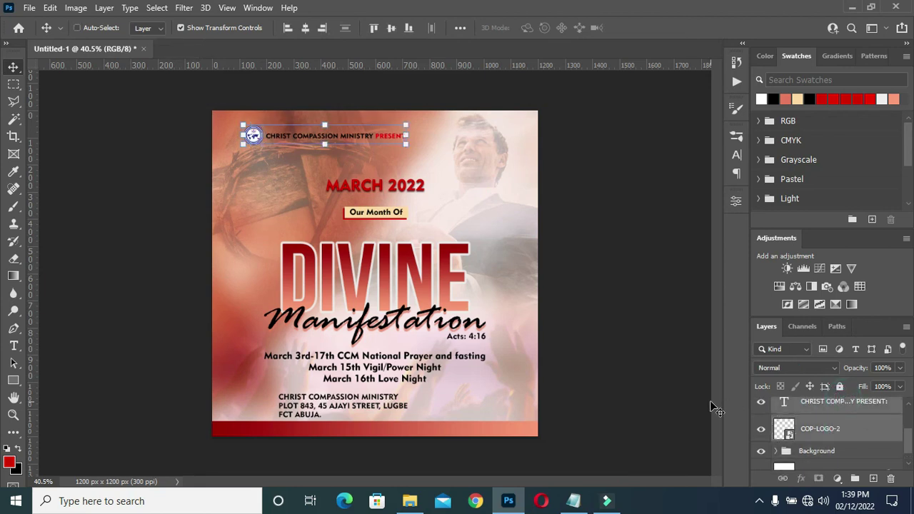
key("ctrl+g")
double_click(805, 417)
type("Church")
key("Return")
Step: Remove the empty Group 1 folder above the Location group and clear the layer selection
scroll(822, 422, "up", 1)
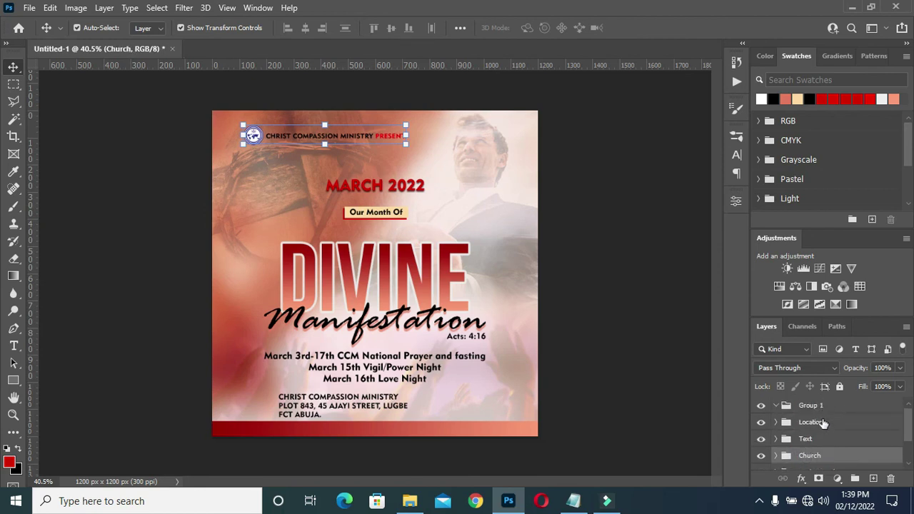
left_click(822, 405)
scroll(857, 408, "down", 1)
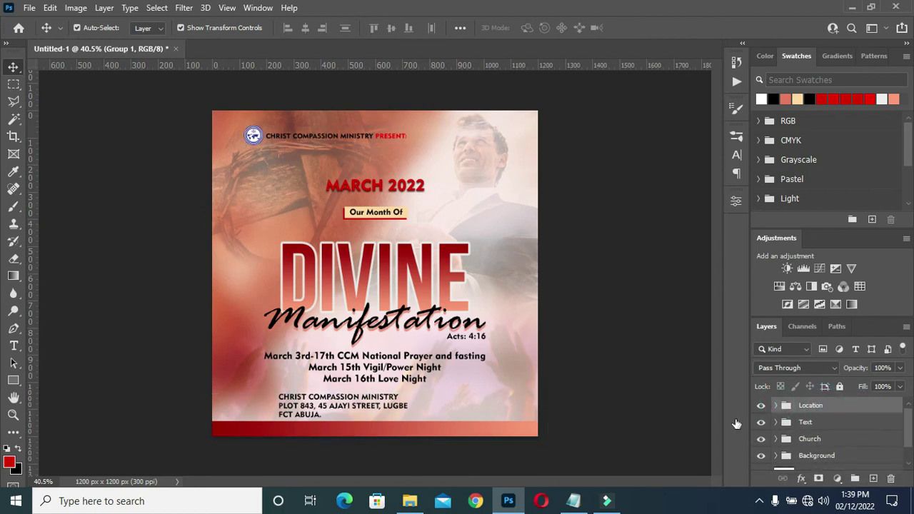
left_click(643, 361)
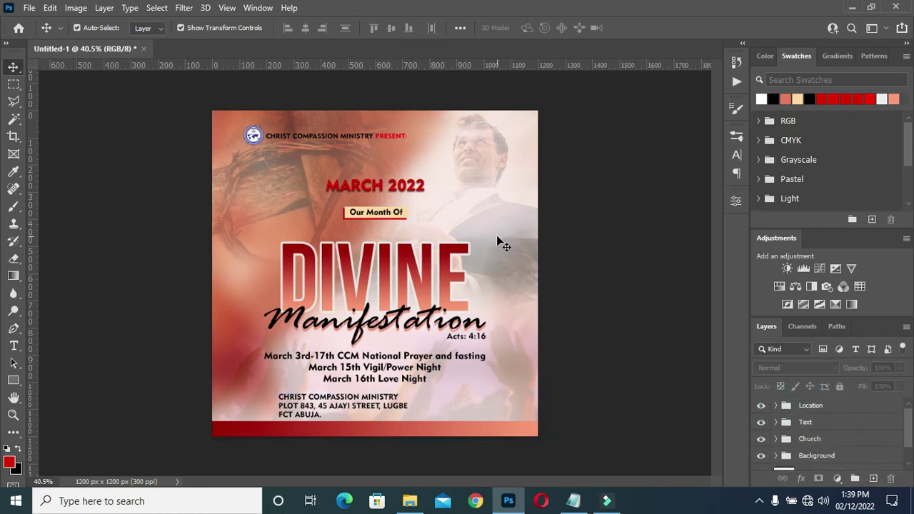
Step: Add a drop shadow to the DIVINE title with distance 12 px, spread 9% and size 9 px
left_click(433, 275)
left_click(890, 459)
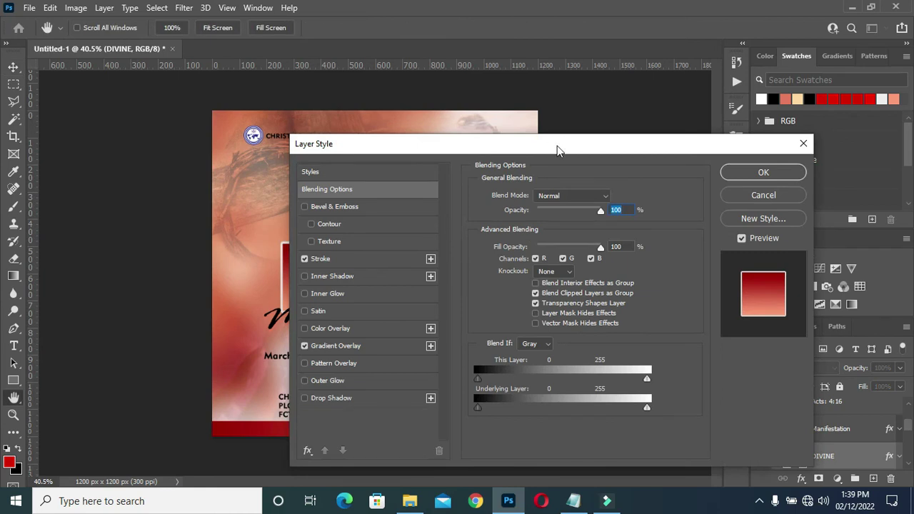
left_click_drag(557, 146, 757, 153)
left_click(543, 401)
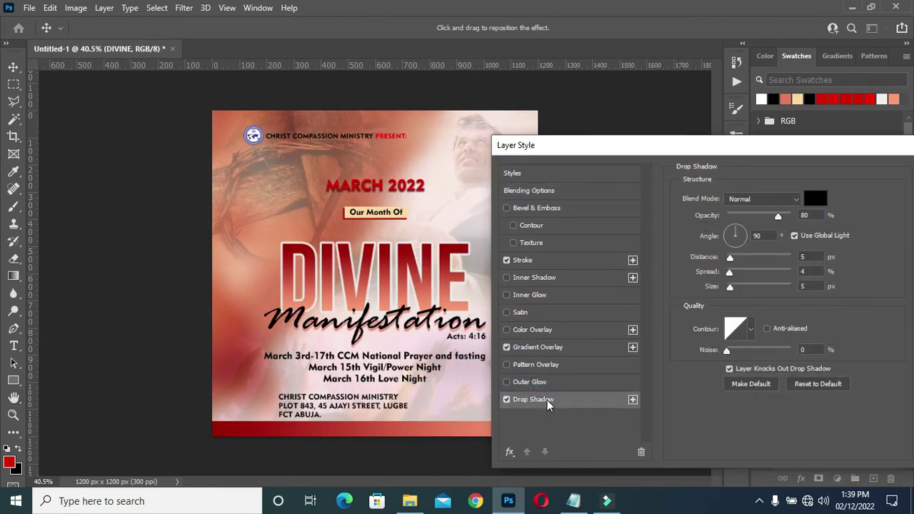
left_click_drag(691, 151, 714, 152)
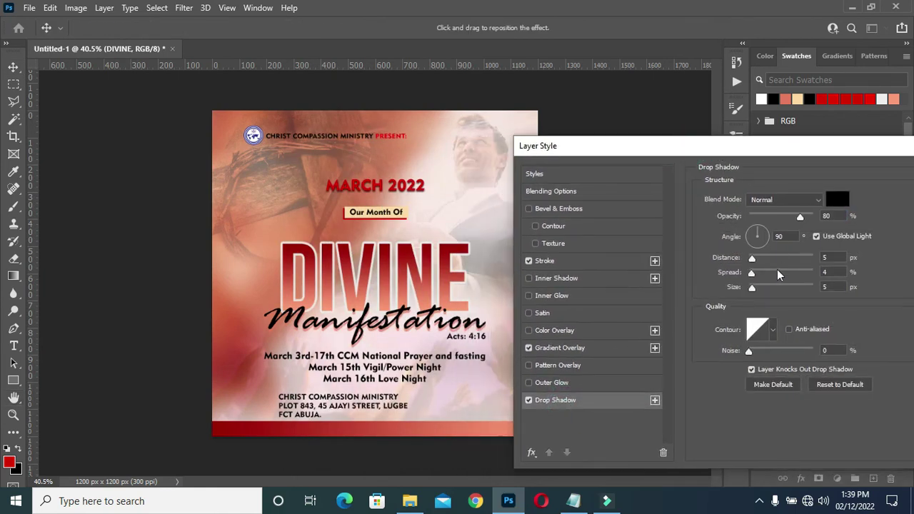
key("ctrl+plus")
left_click_drag(753, 289, 756, 291)
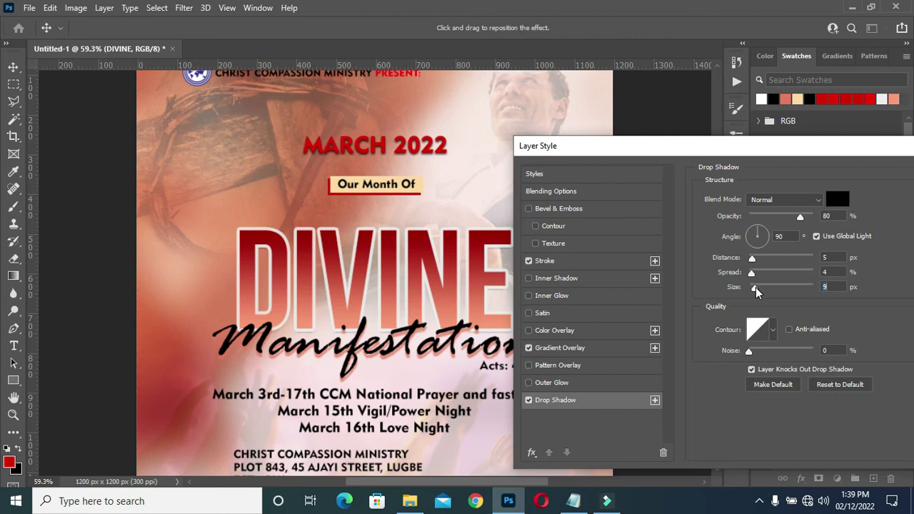
left_click_drag(754, 261, 760, 264)
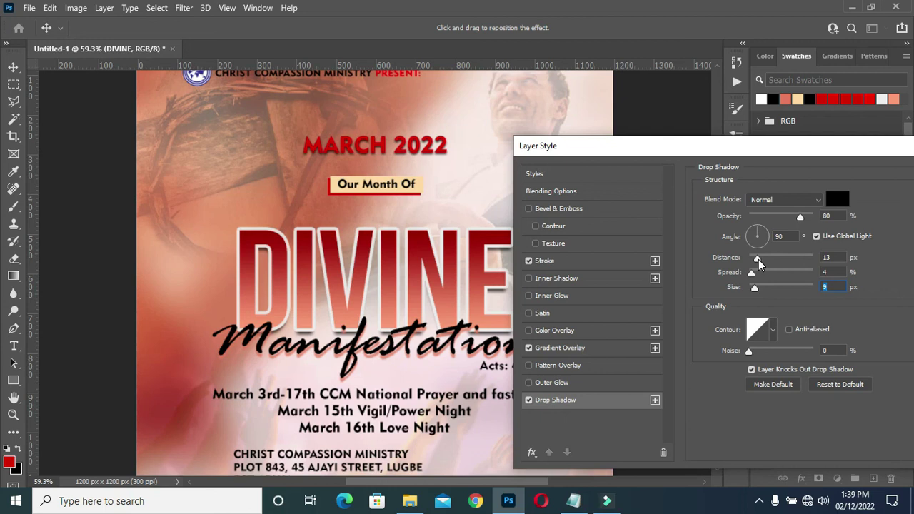
left_click_drag(760, 264, 755, 278)
Step: Set the DIVINE drop shadow colour to the dark red a23631 sampled from the flyer's background
left_click(840, 199)
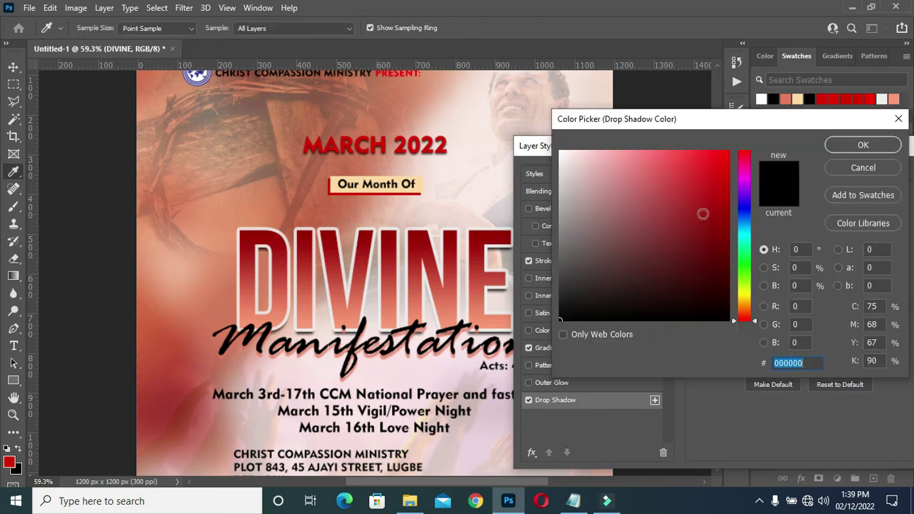
left_click(182, 391)
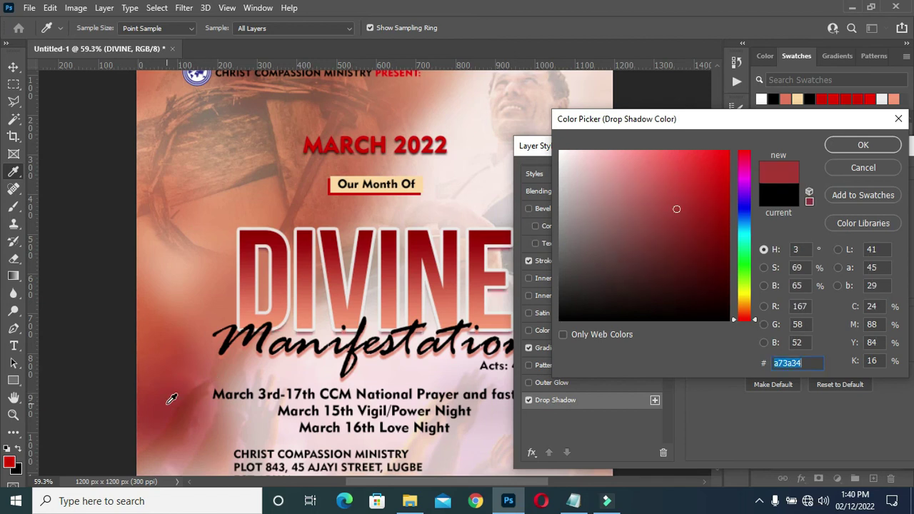
left_click(174, 402)
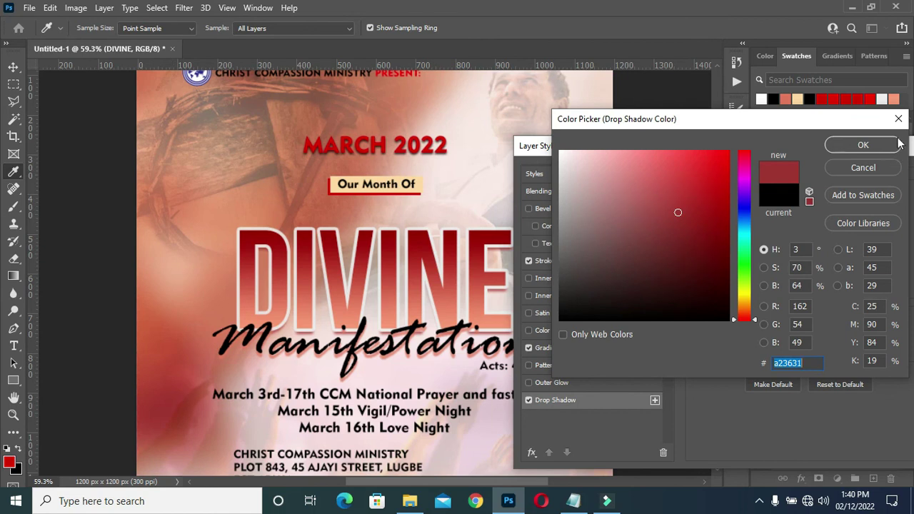
left_click(866, 145)
Step: Set the drop shadow angle to 101° and apply the layer style to the DIVINE title
left_click_drag(724, 149, 773, 135)
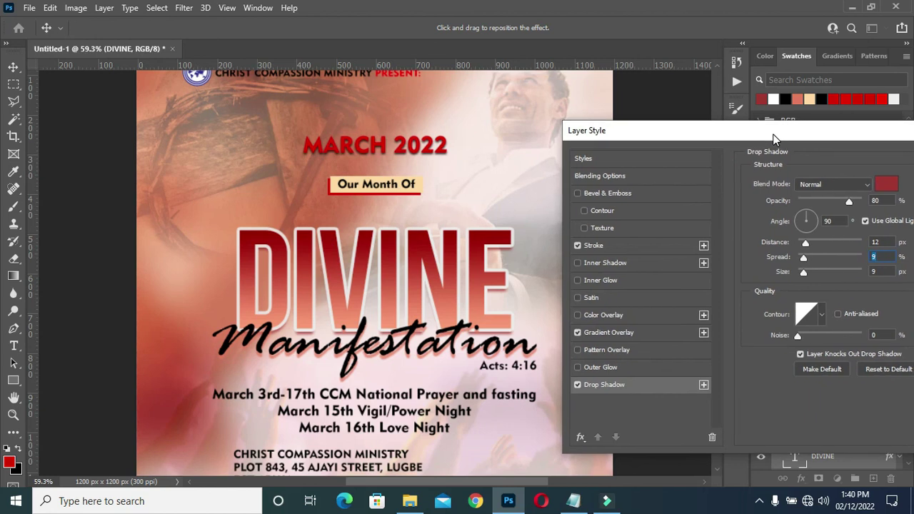
left_click(808, 215)
left_click(809, 217)
left_click(807, 217)
left_click(805, 217)
left_click_drag(770, 140, 512, 183)
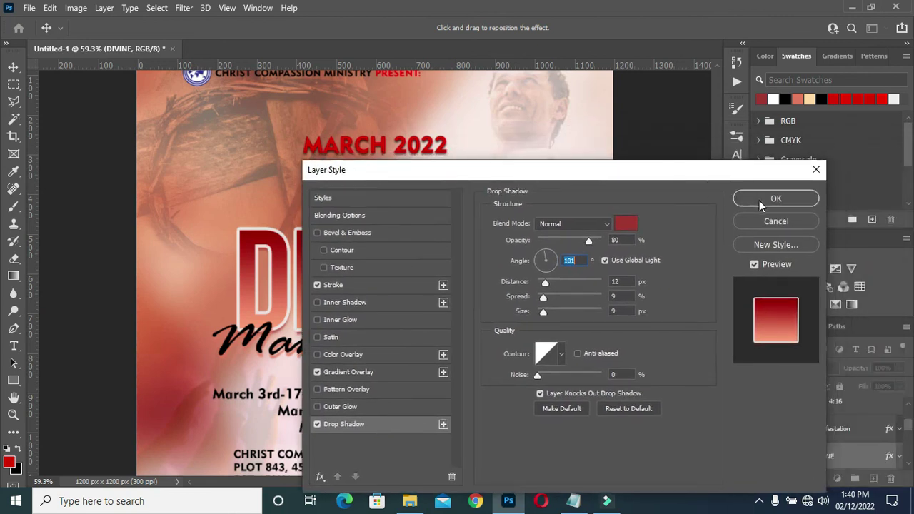
left_click(779, 199)
scroll(577, 286, "down", 3)
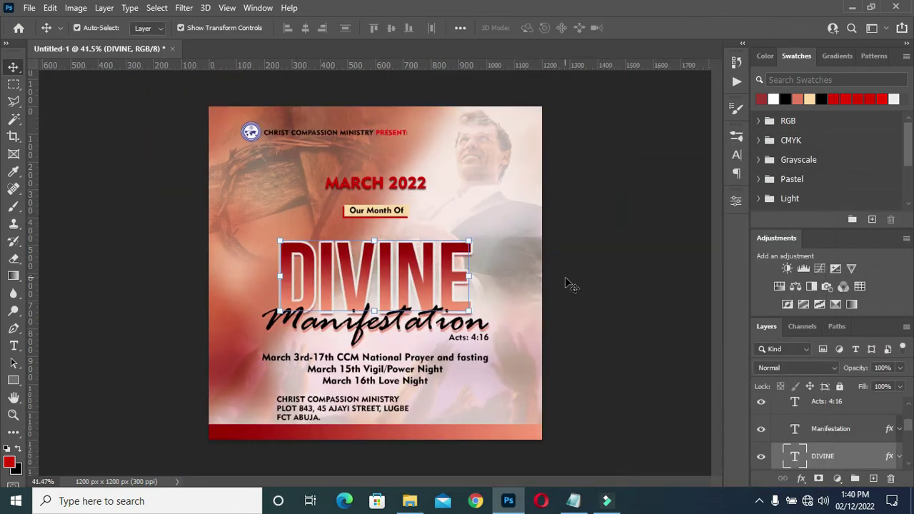
Step: Nudge the DIVINE title slightly upward above the Manifestation script and check its spacing
left_click(479, 370)
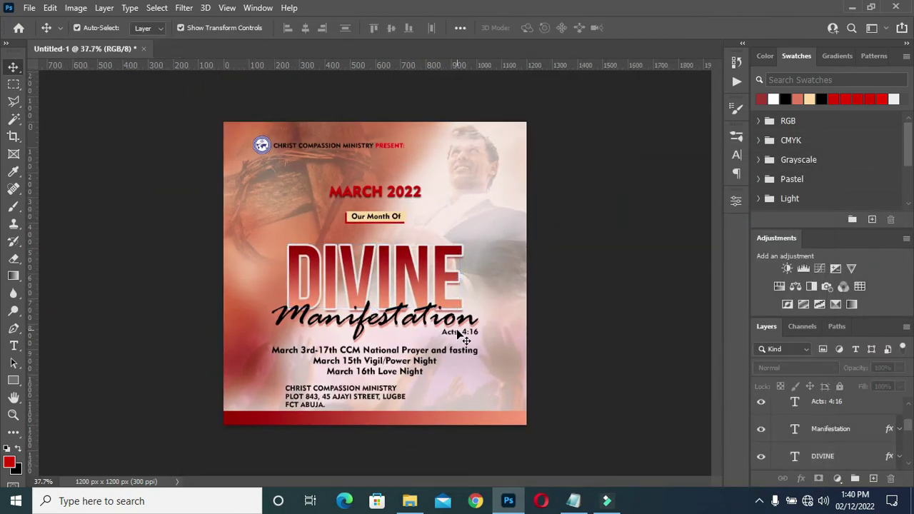
left_click(427, 285)
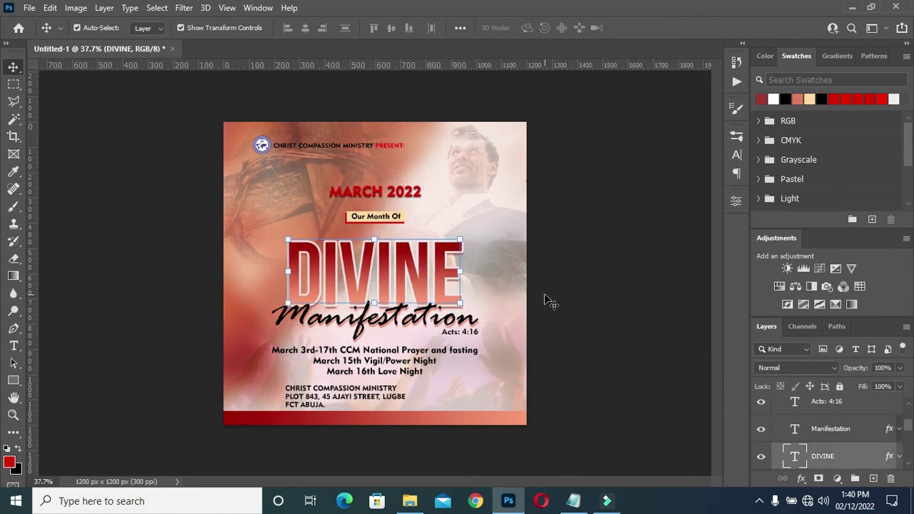
scroll(373, 278, "up", 1)
left_click(622, 309)
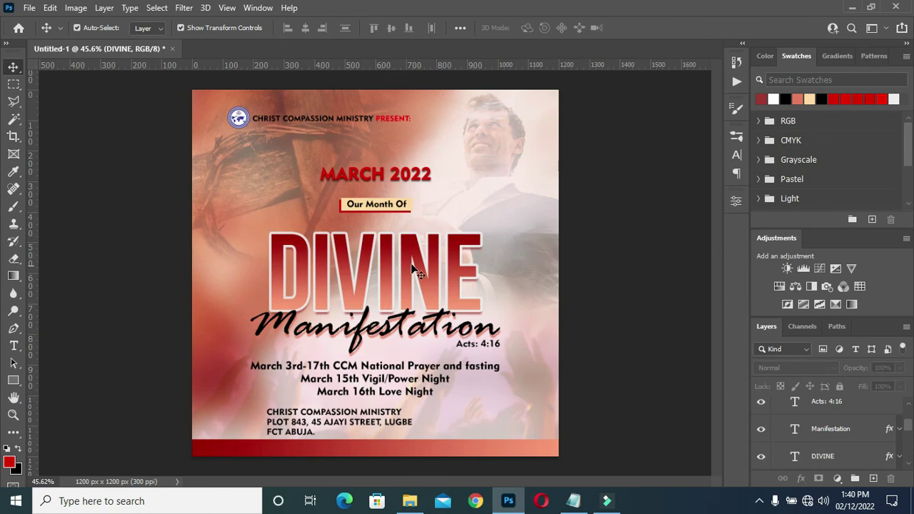
scroll(414, 270, "up", 3)
scroll(417, 270, "up", 3)
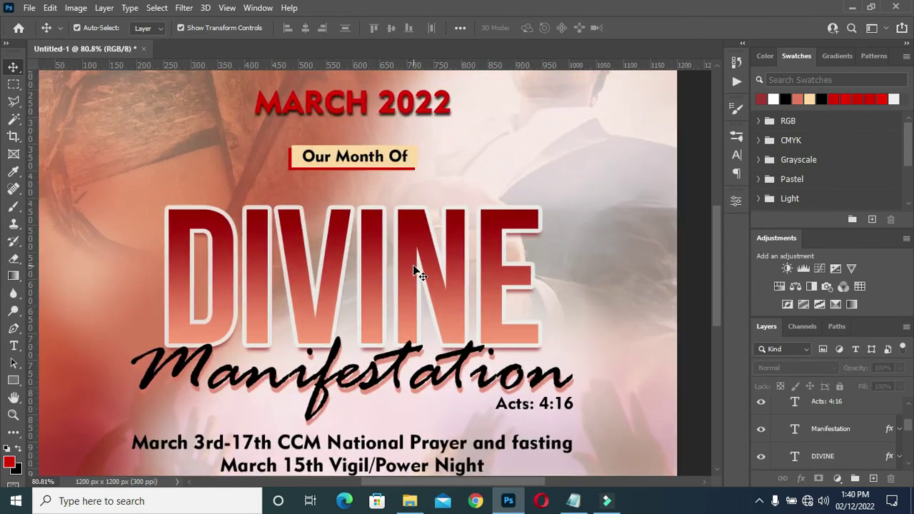
scroll(417, 269, "down", 5)
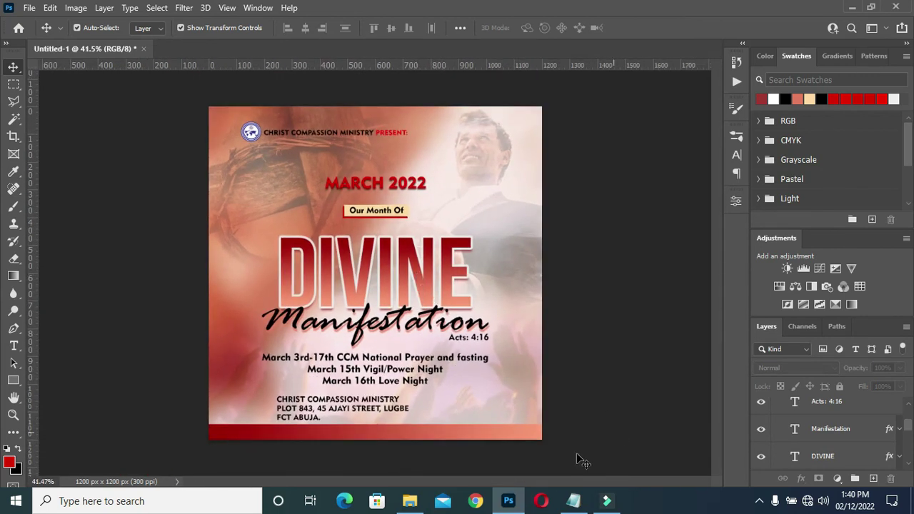
Step: Place the download-removebg-preview location pin image in the flyer, scaled to 13.30%, beside the church address
left_click(340, 395)
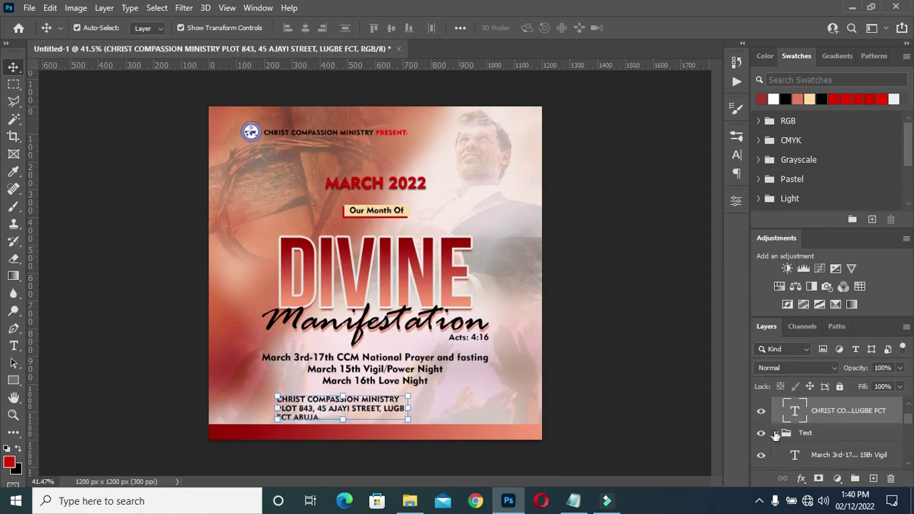
left_click(807, 433)
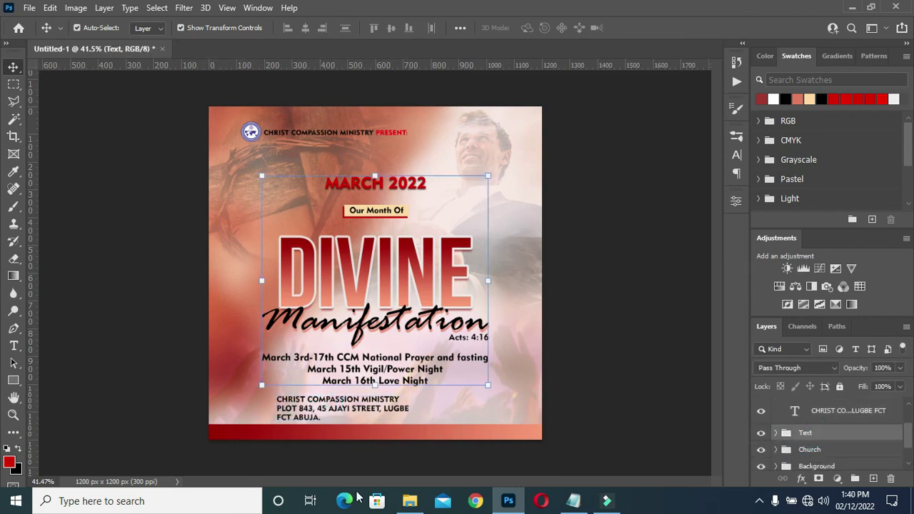
left_click(410, 501)
left_click_drag(415, 240, 122, 346)
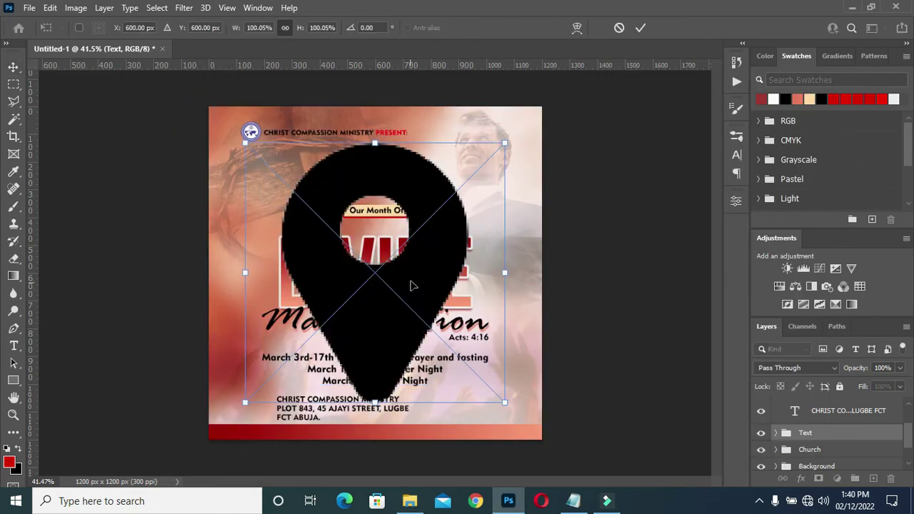
left_click_drag(531, 432, 241, 261)
left_click_drag(230, 250, 220, 427)
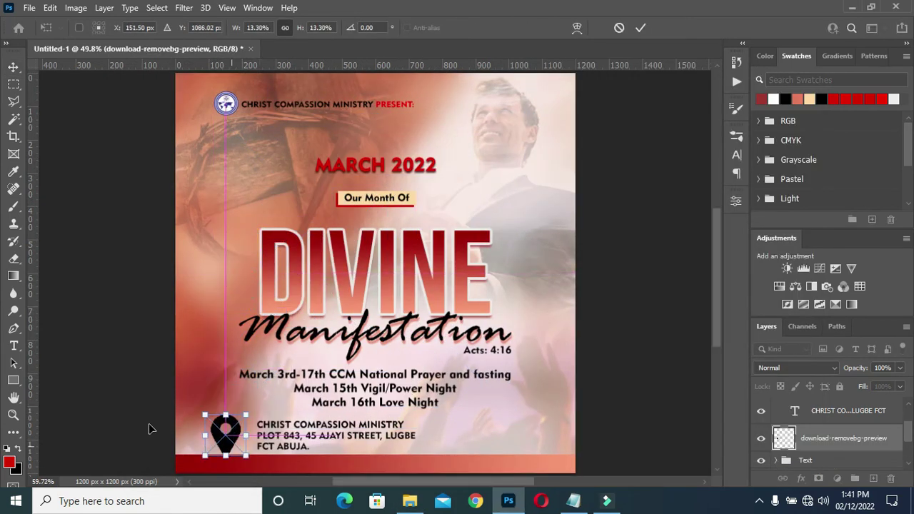
Step: Reduce the location pin to 4.61%, position it just before the address text, and commit the placement
scroll(147, 429, "up", 3)
left_click_drag(285, 444, 297, 446)
scroll(478, 400, "down", 2)
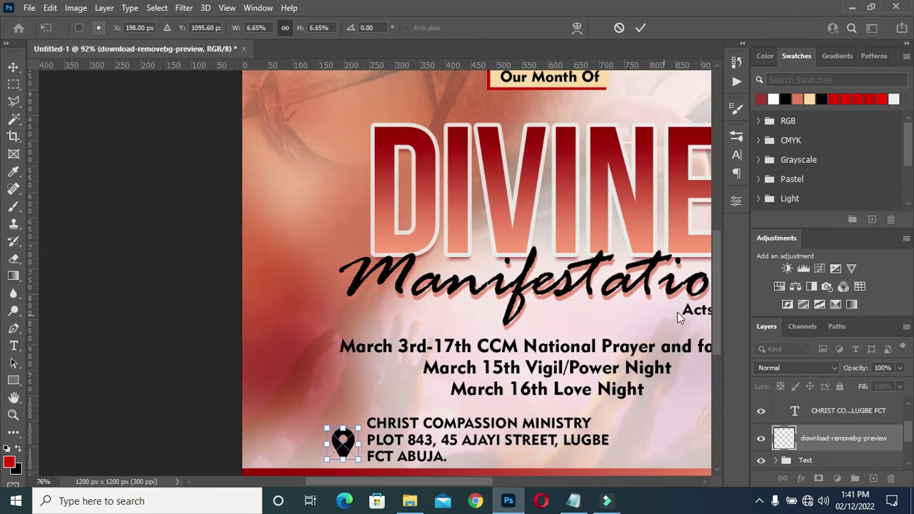
scroll(538, 359, "down", 3)
left_click_drag(330, 335, 335, 339)
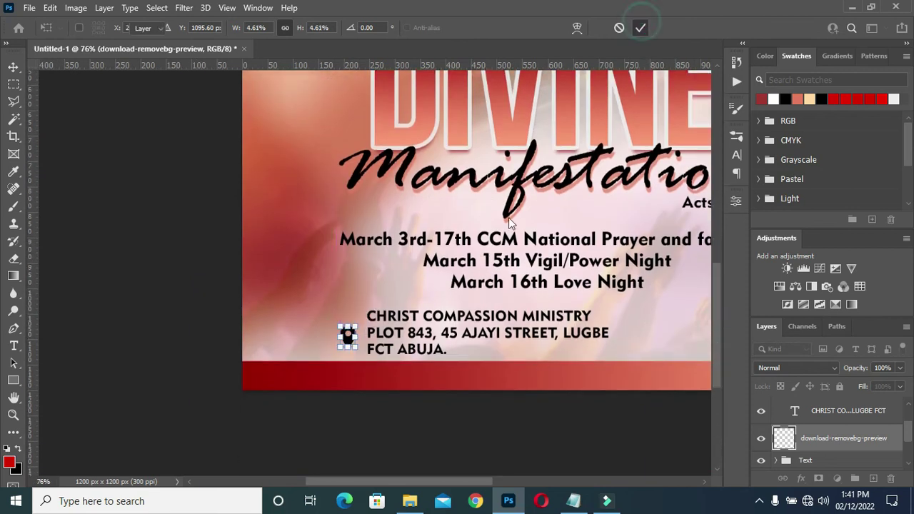
key("Return")
key("ctrl+0")
scroll(325, 357, "up", 1)
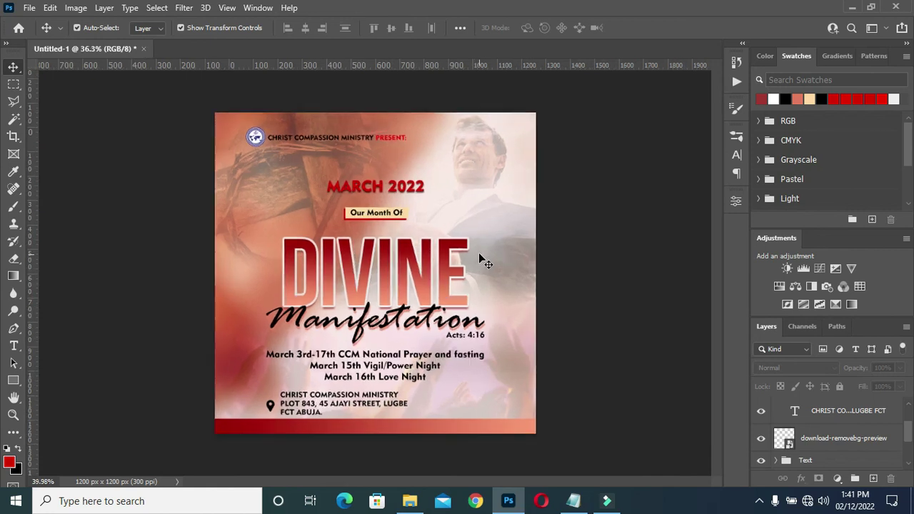
Step: Move the location pin layer into the Location group, then collapse the group and clear the selection
scroll(478, 252, "up", 1)
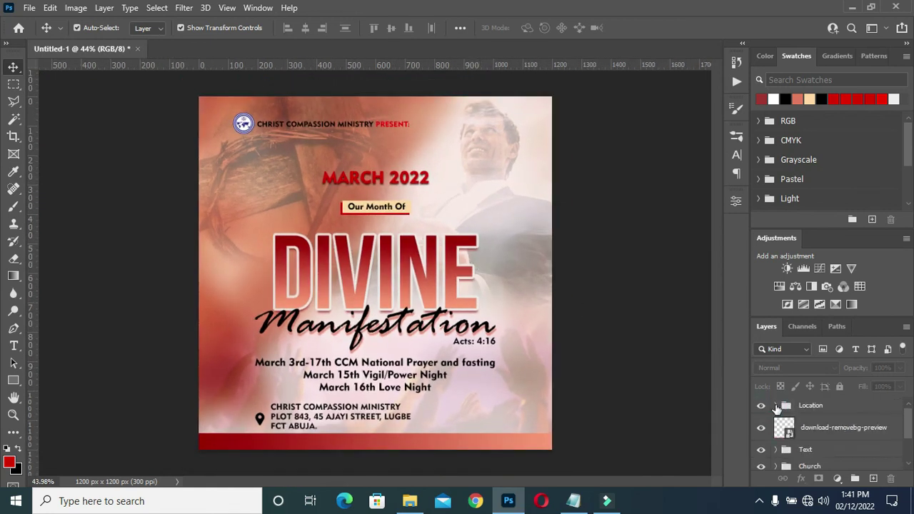
left_click(818, 428)
left_click_drag(820, 429, 782, 411)
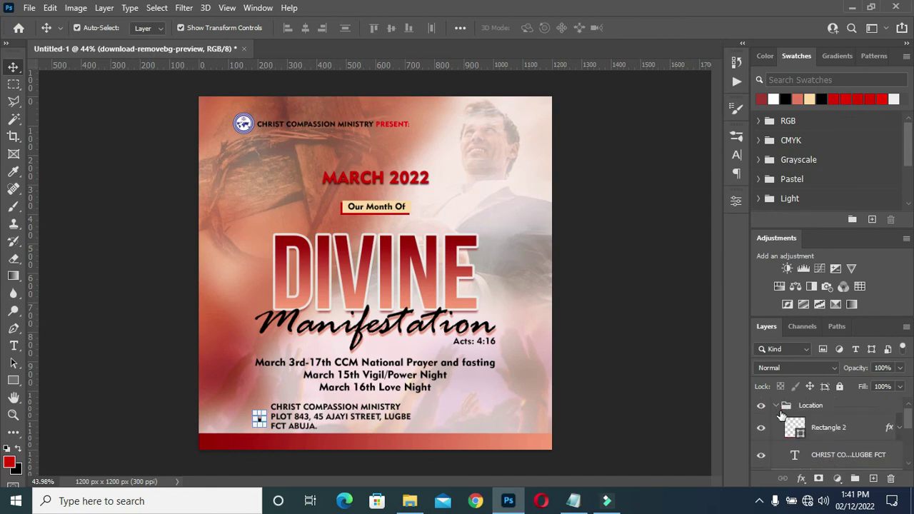
left_click(810, 405)
left_click(680, 393)
scroll(478, 251, "up", 1)
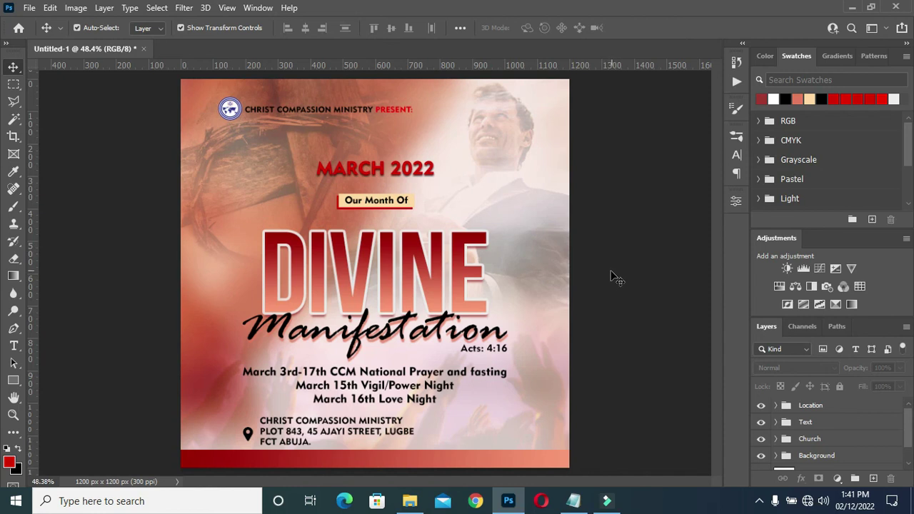
Step: Stamp all visible layers into a new merged layer above the groups
key("ctrl")
key("ctrl")
key("ctrl+shift+alt+e")
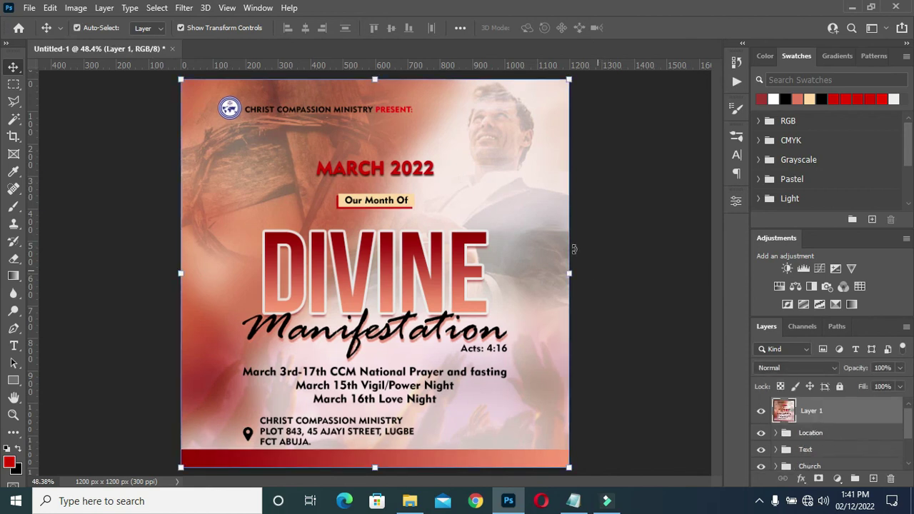
Step: Start the Camera Raw Filter on the merged flyer layer and set Temperature to -30
left_click(184, 8)
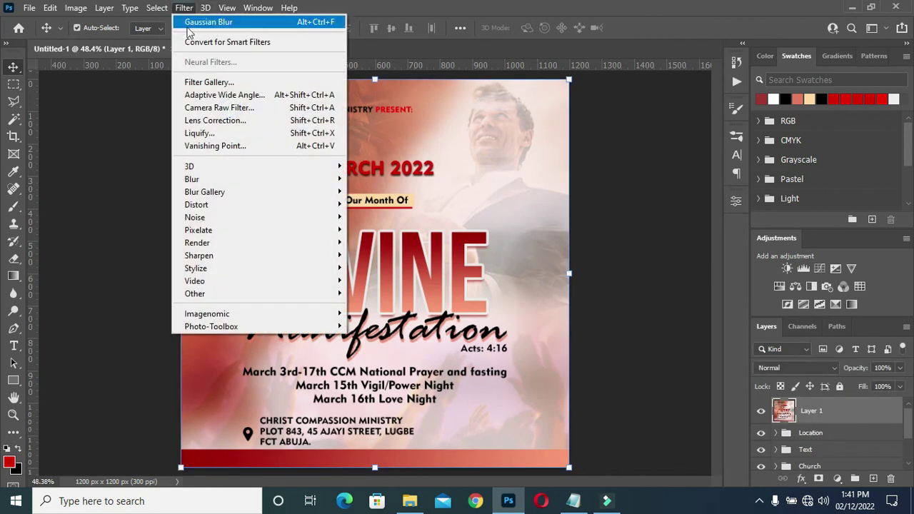
left_click(205, 108)
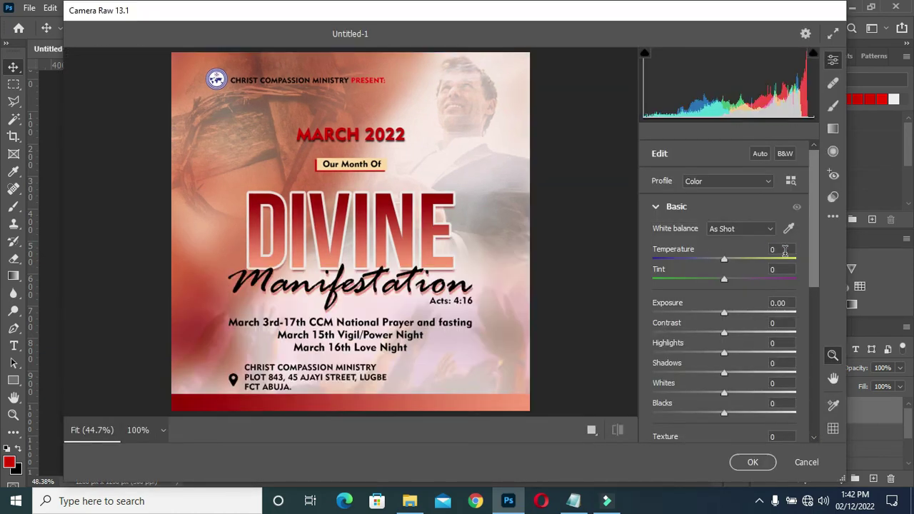
left_click(785, 251)
type("-")
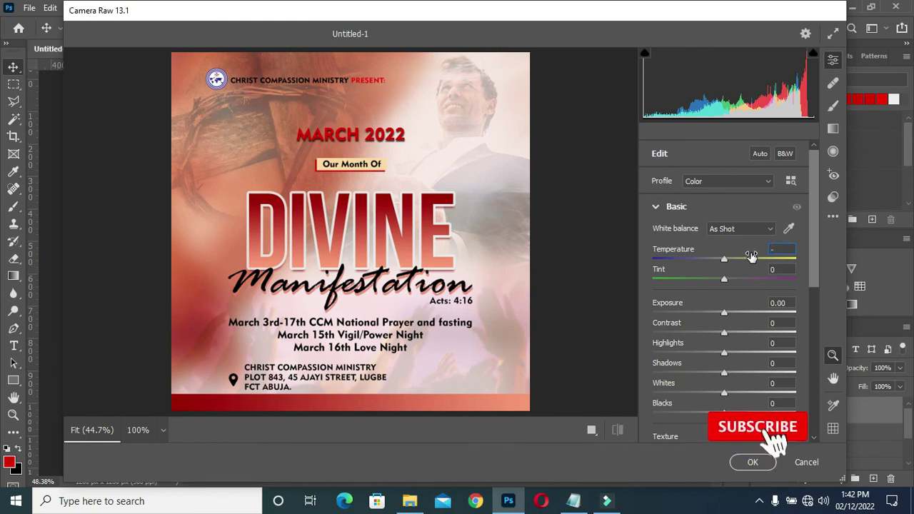
type("30")
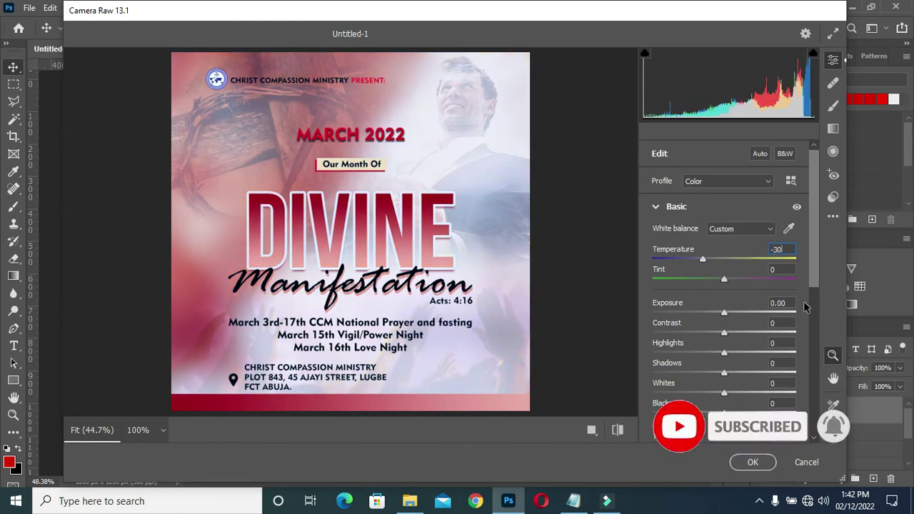
Step: Set Contrast to +11 and Shadows to -17 in the Camera Raw basic adjustments
left_click(777, 322)
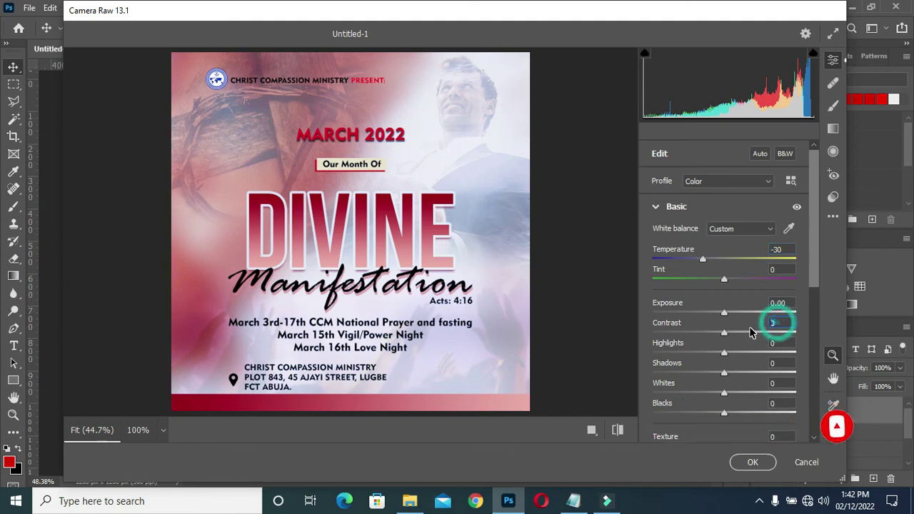
type("11")
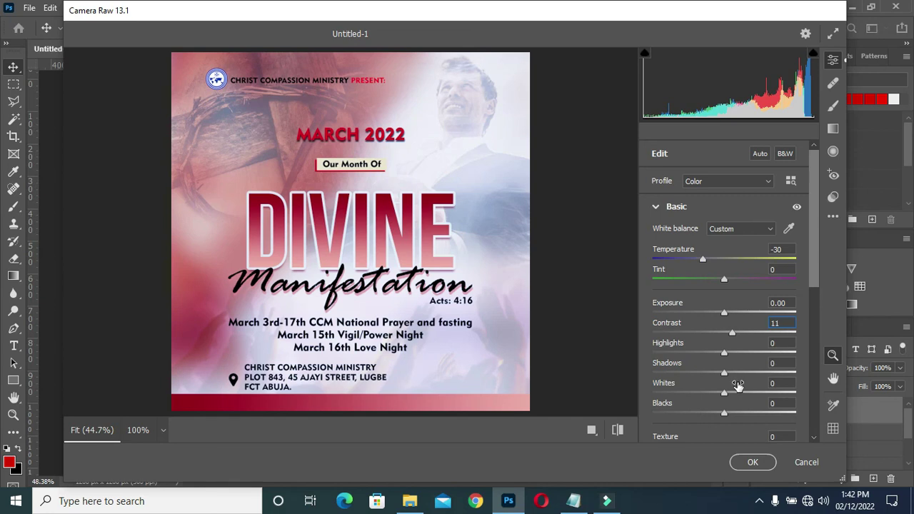
left_click(776, 362)
left_click_drag(724, 377, 711, 377)
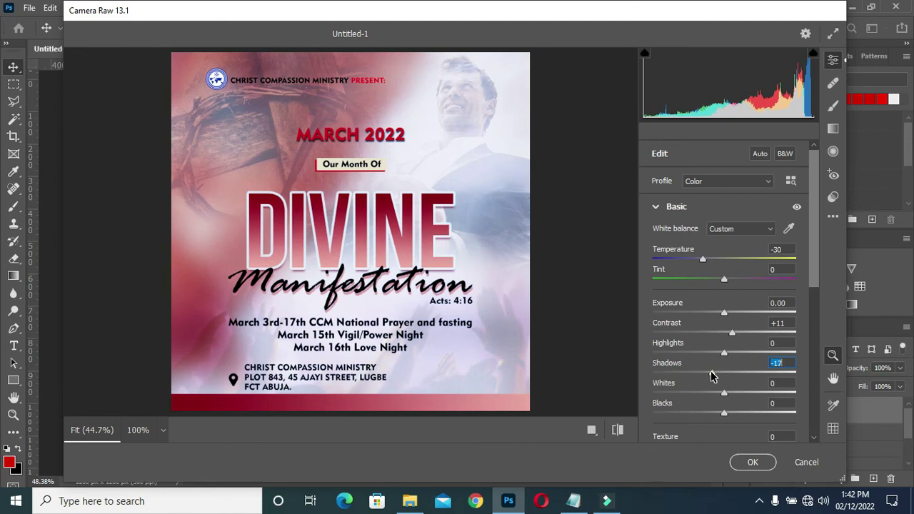
Step: Set Clarity to +13 and Dehaze to +9, and apply the Camera Raw grading to the merged layer
scroll(750, 375, "down", 3)
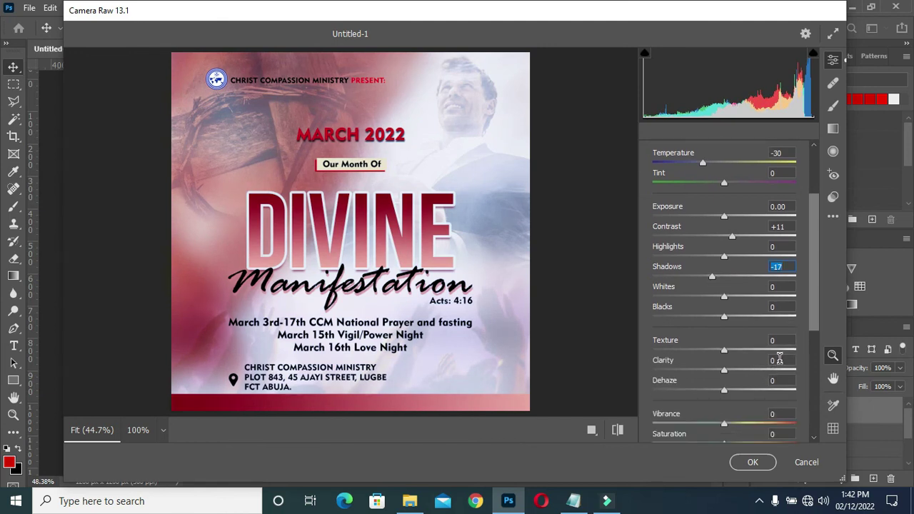
left_click_drag(726, 377, 736, 376)
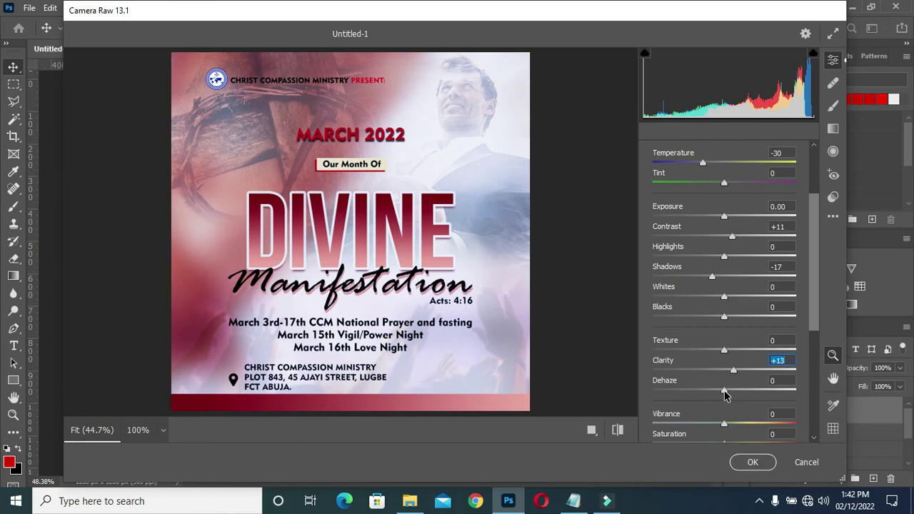
left_click_drag(724, 394, 730, 395)
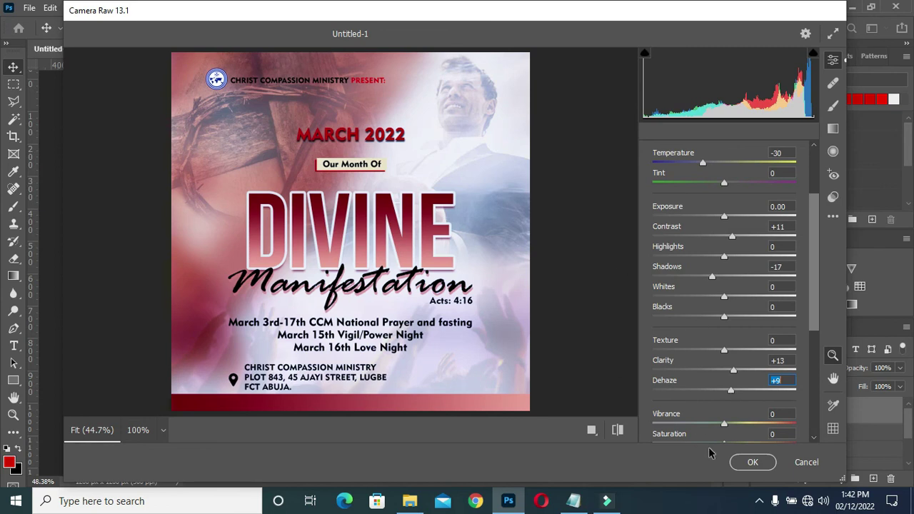
left_click(753, 462)
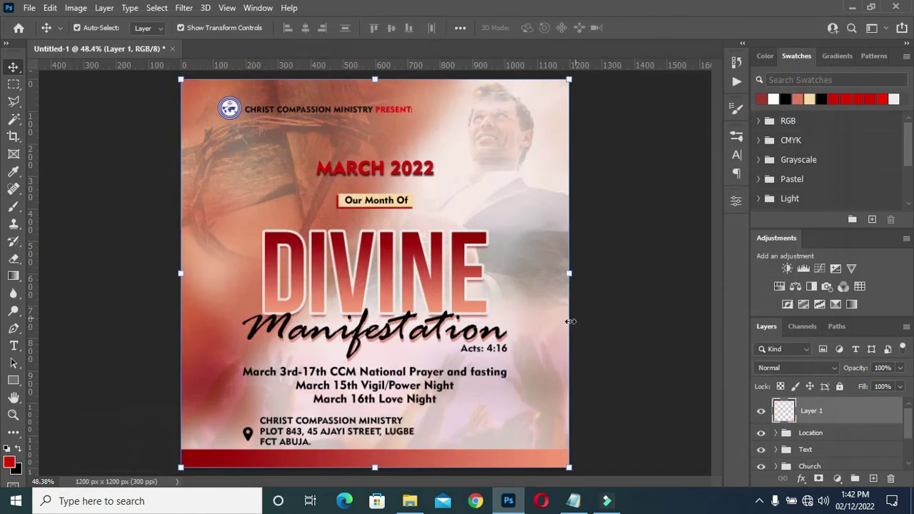
key("ctrl+z")
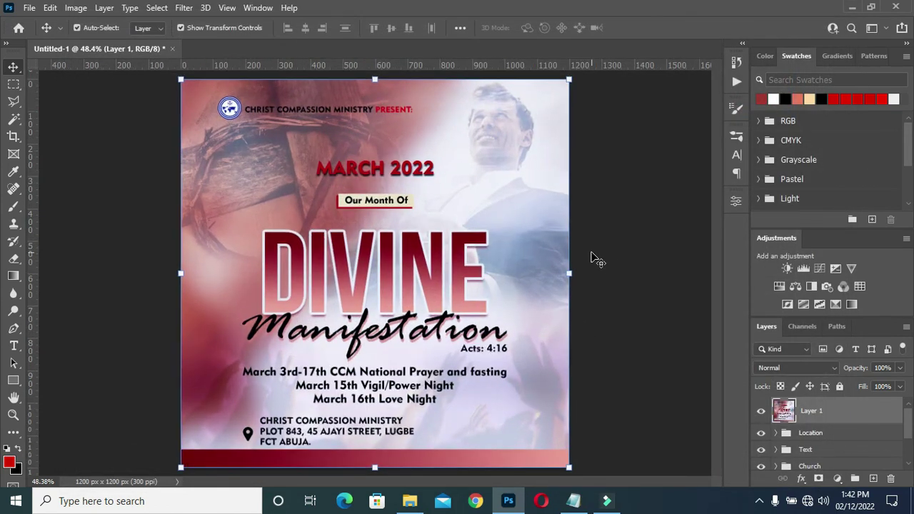